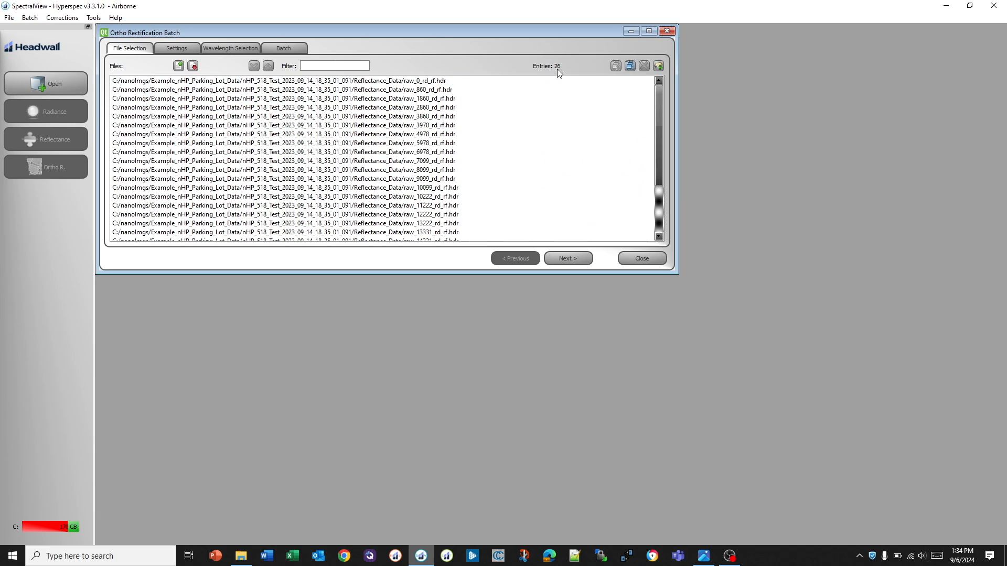
In the batch settings, load nHP_518_ParkingLot_2023_09_14_25cm_MeanDEM.tif from the dataset's LiDAR folder as the DEM.
left_click(563, 260)
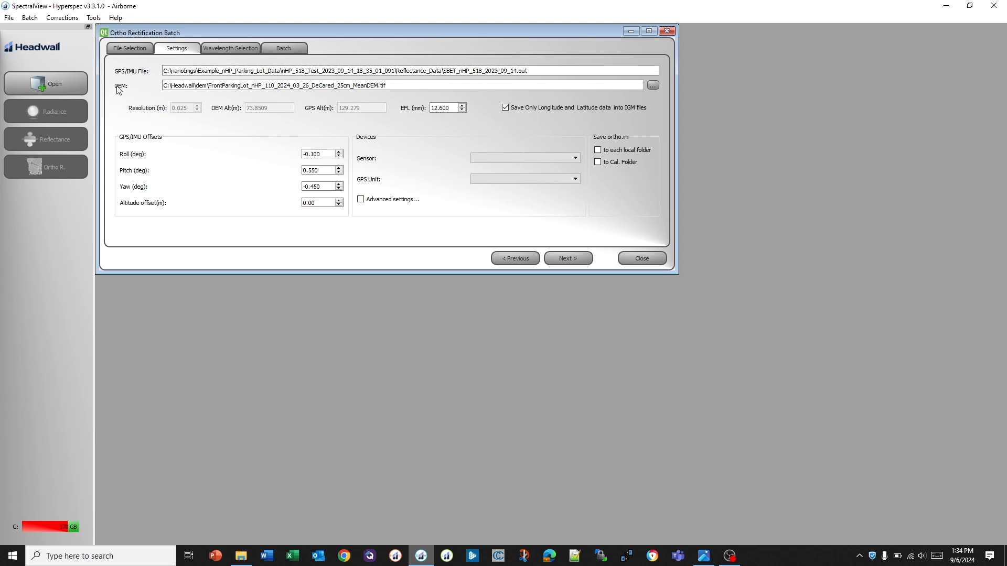
left_click(654, 84)
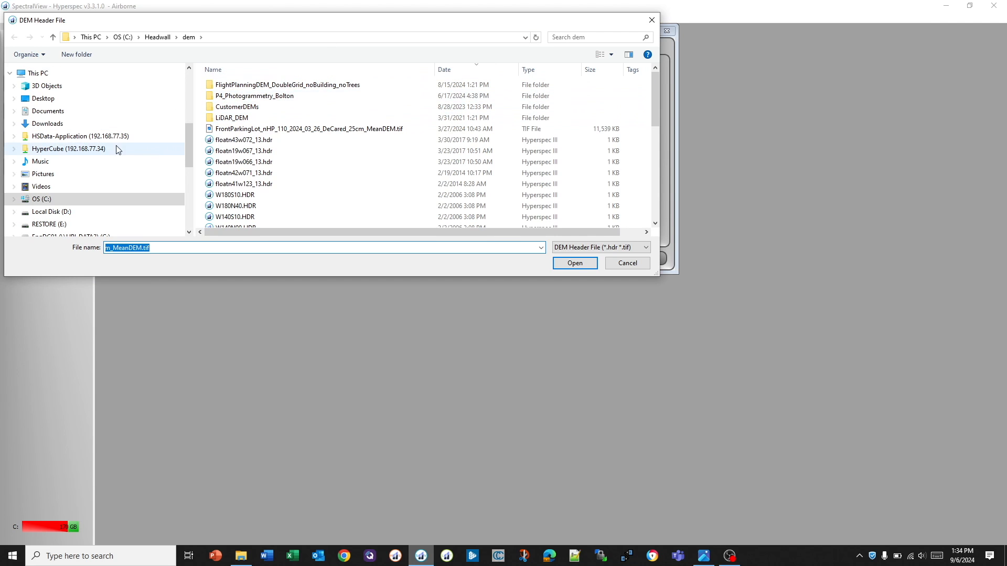
left_click(49, 200)
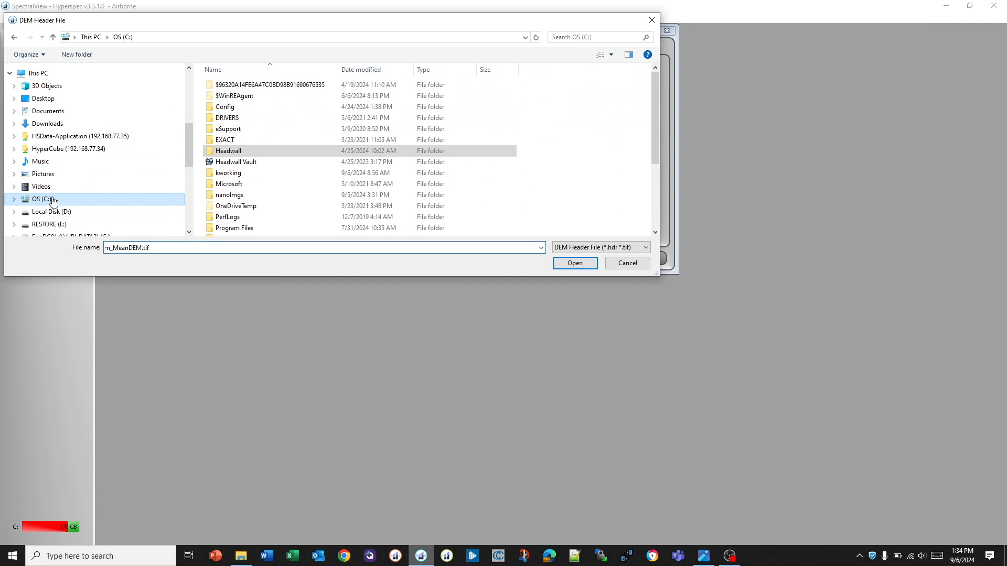
double_click(229, 200)
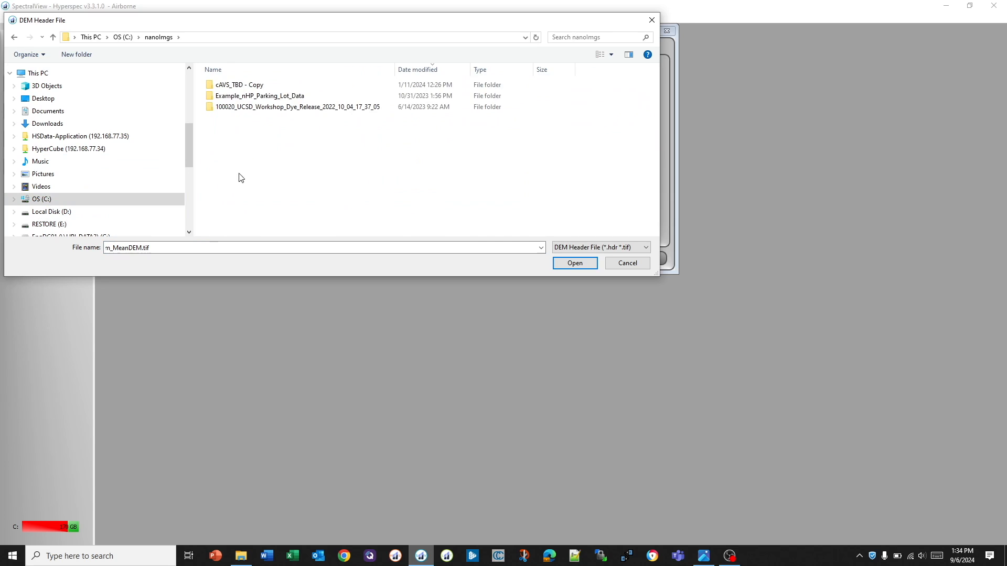
double_click(241, 85)
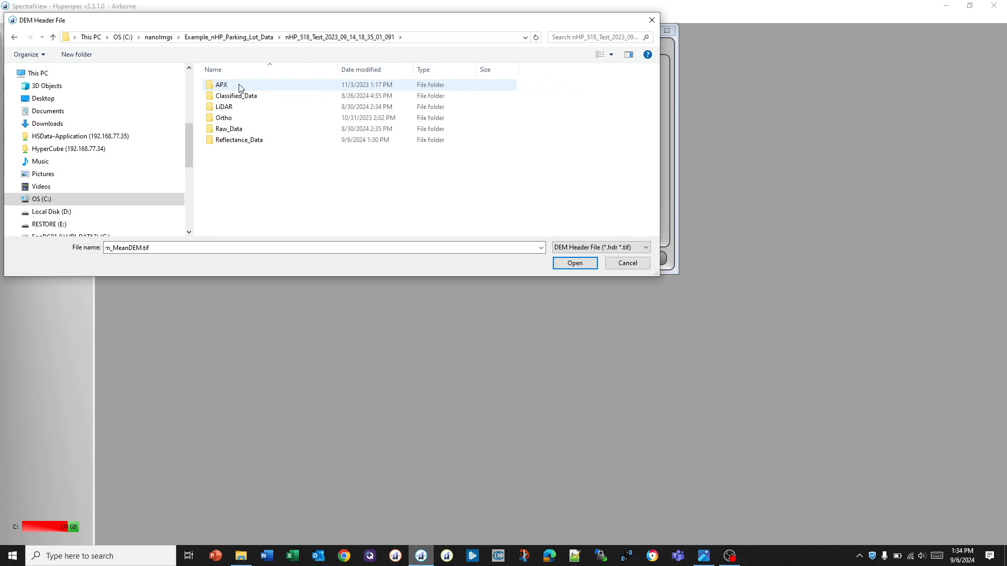
double_click(237, 107)
left_click(238, 99)
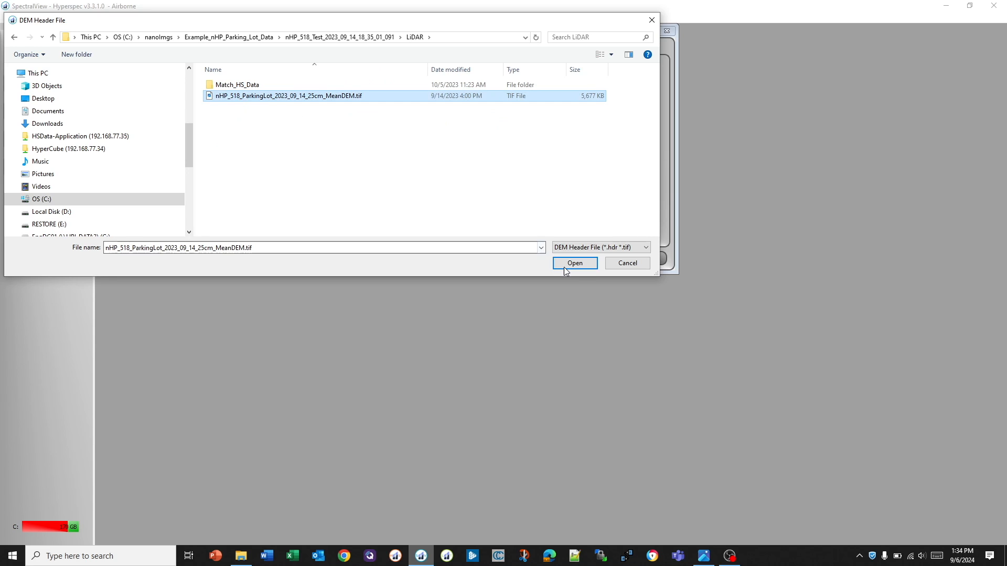
left_click(576, 264)
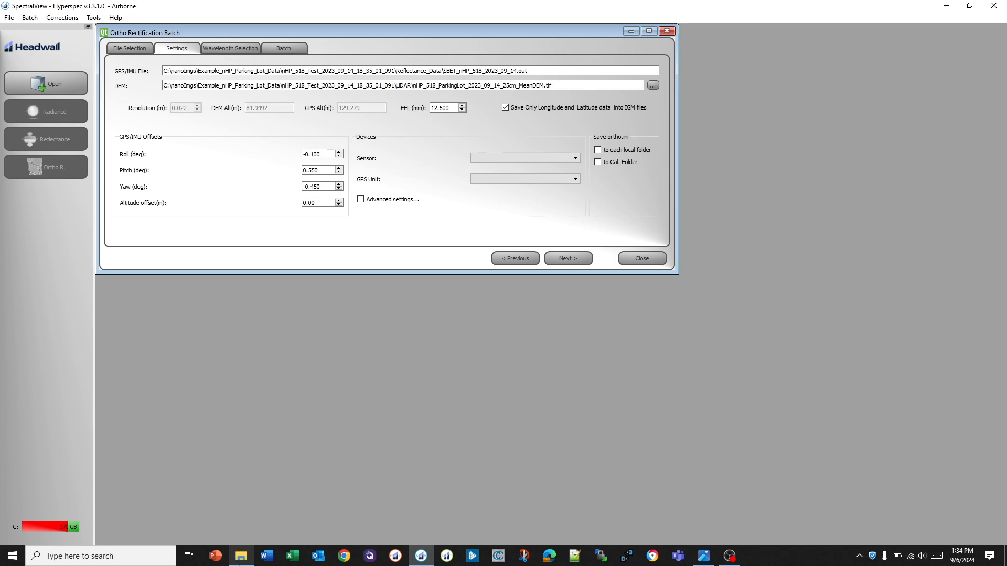
Switch to File Explorer and examine the calibration values in ortho.ini under C:\Headwall\sensorConfig\nHP-518, then minimize it.
left_click(242, 556)
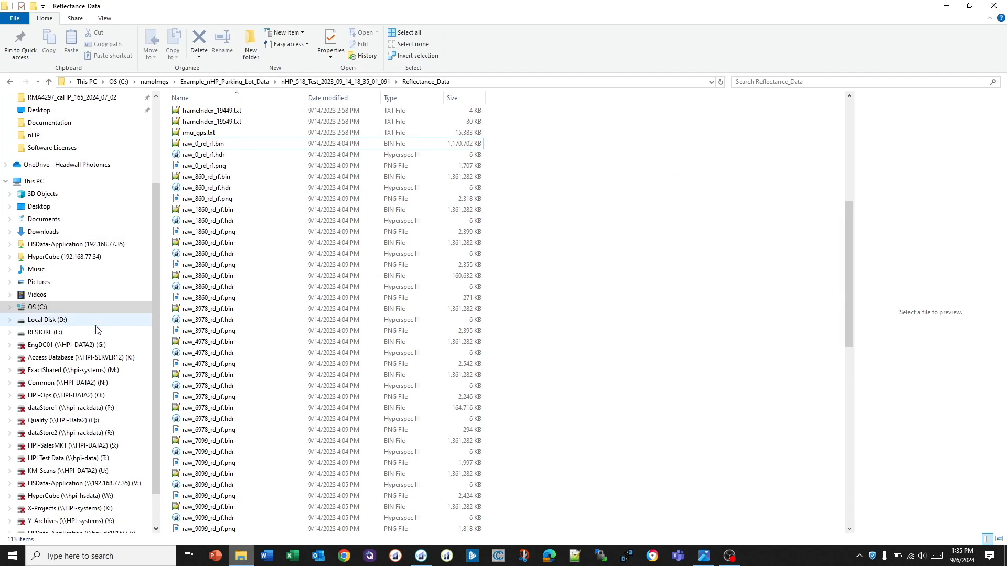
left_click(40, 308)
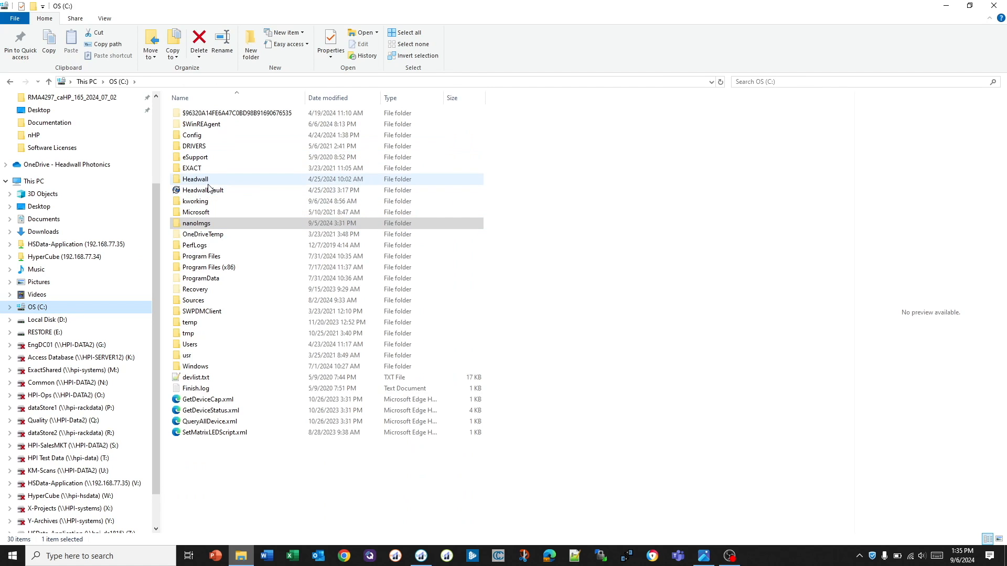
double_click(208, 181)
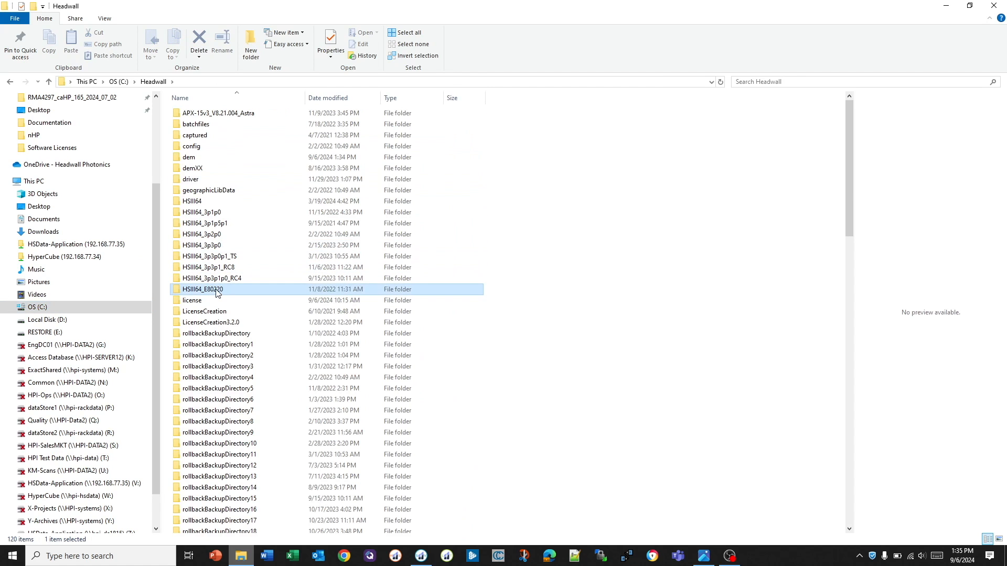
left_click(217, 146)
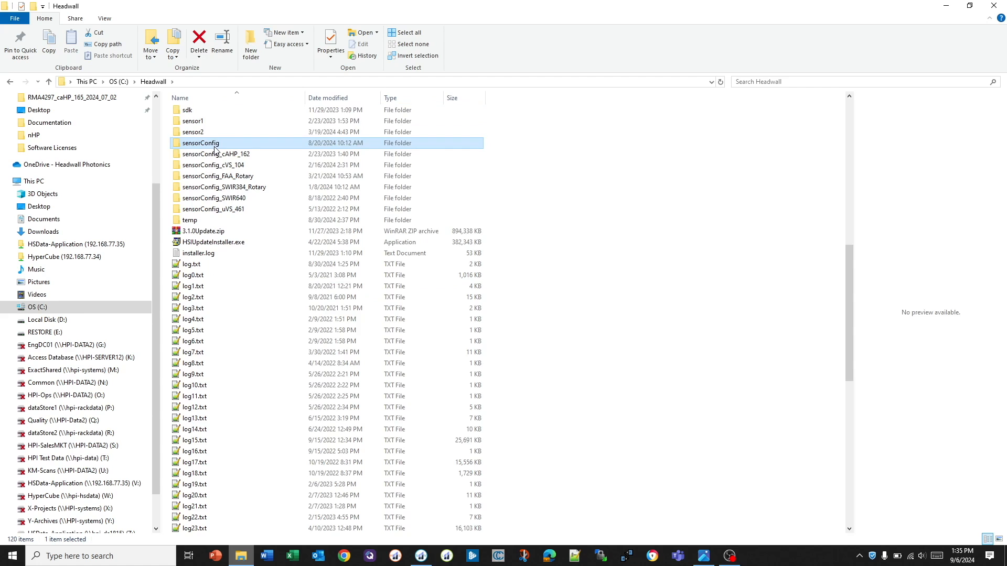
double_click(214, 146)
scroll(209, 341, "down", 2)
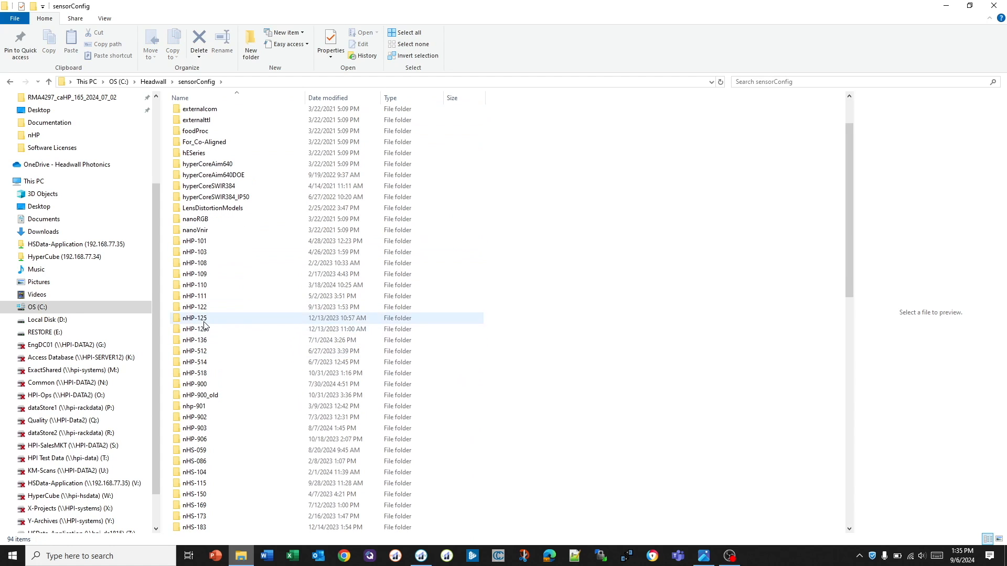
double_click(206, 373)
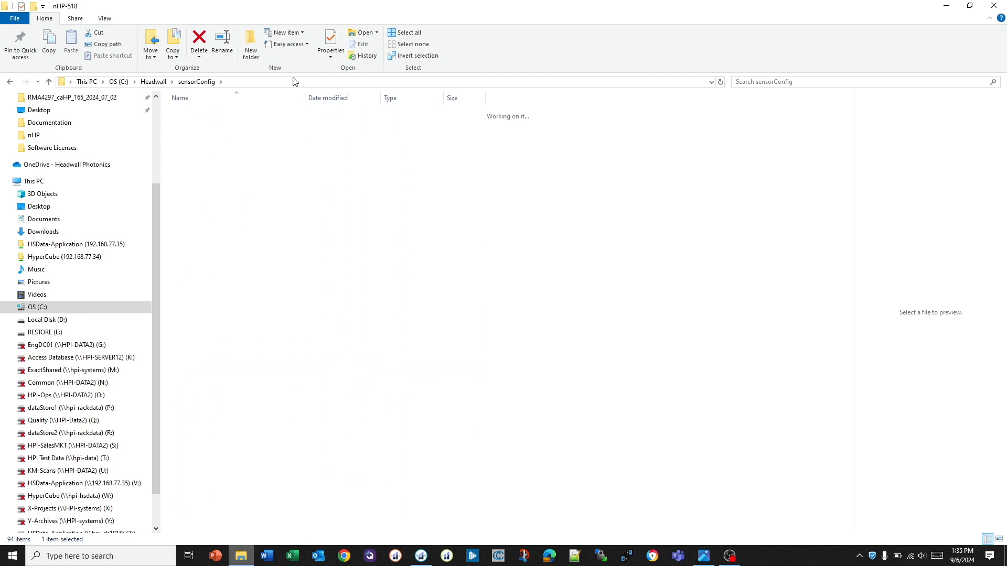
double_click(197, 135)
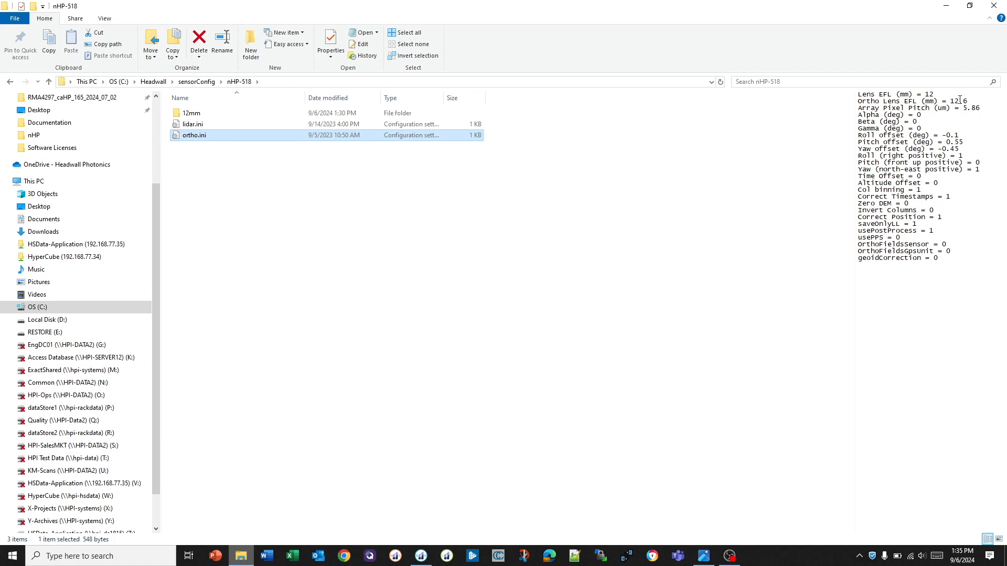
left_click(950, 9)
Set the roll, pitch and yaw offsets to 0 and the EFL to 12 mm, with ortho.ini saved to each local folder.
left_click_drag(325, 155, 268, 161)
type("0")
left_click_drag(327, 173, 264, 184)
type("0")
left_click_drag(326, 183, 264, 193)
type("0")
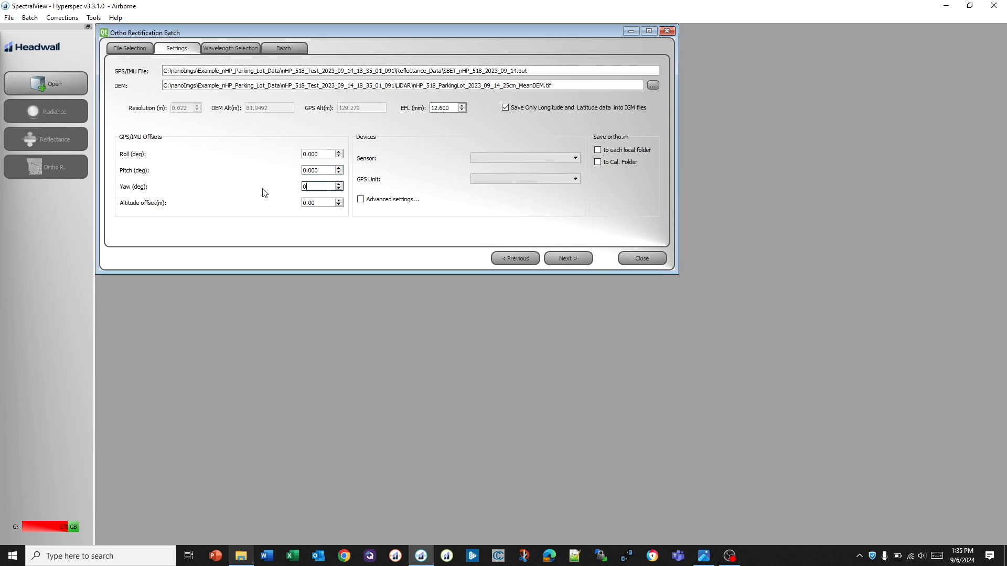
key("Tab")
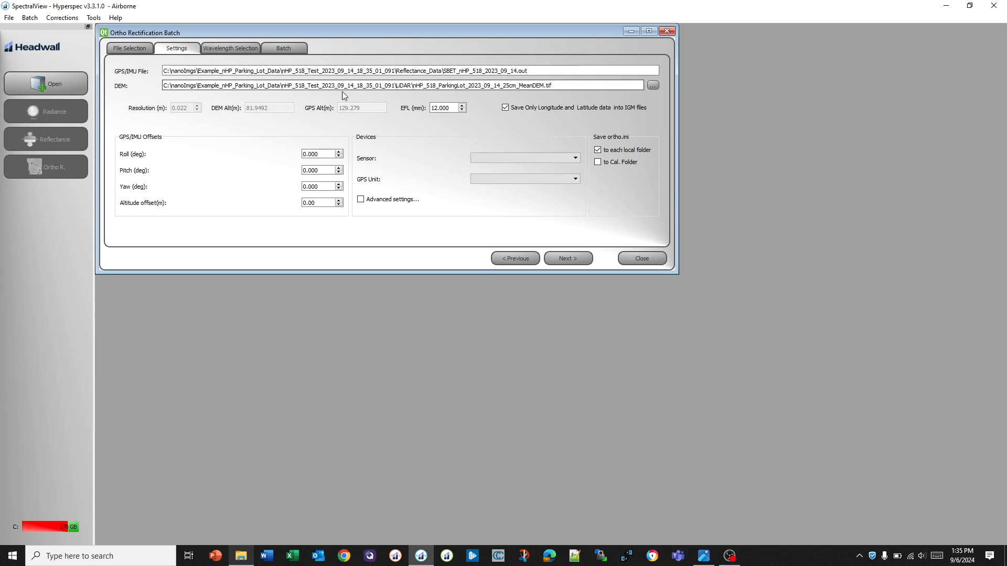
Run the ortho rectification batch on the listed files, keeping all wavelengths, the _or suffix and overwriting enabled.
left_click(566, 262)
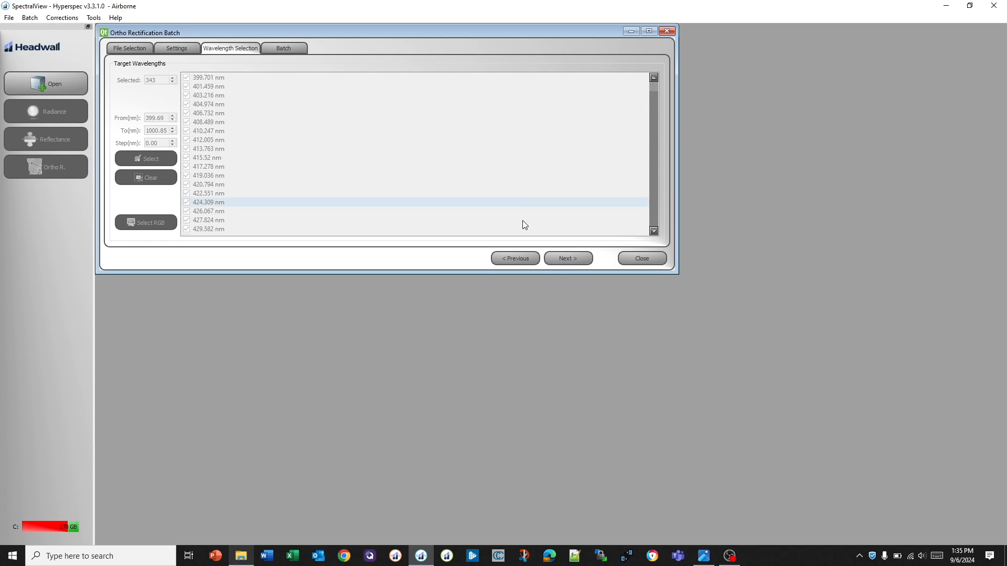
left_click(565, 259)
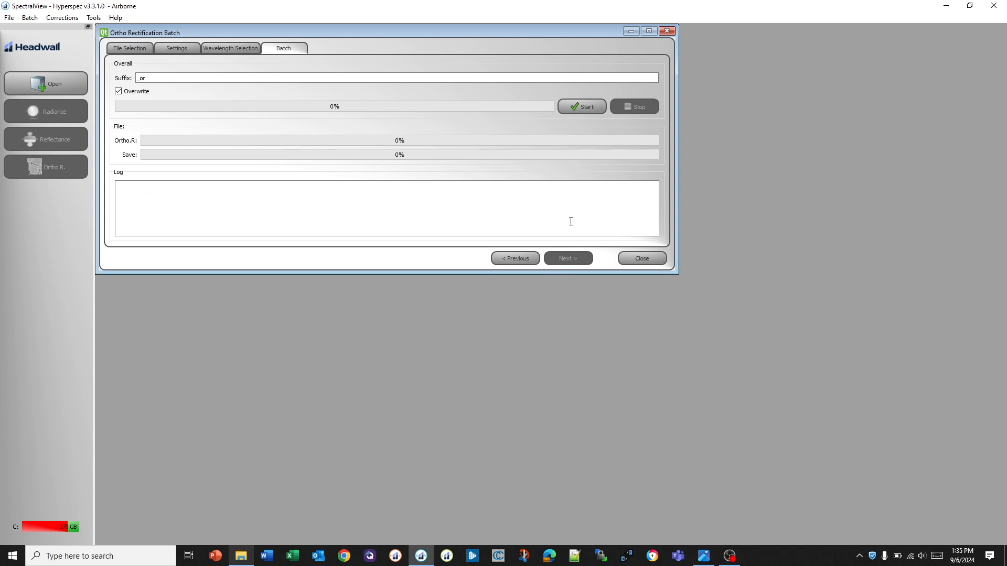
left_click(582, 107)
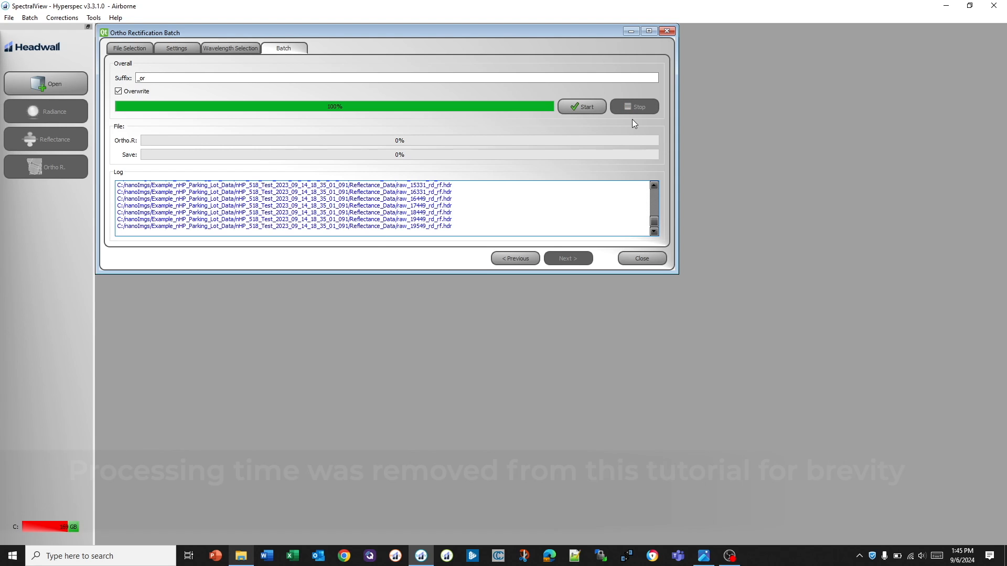
Open Multi-Ortho and load every _igm.hdr file, from raw_0 to raw_19549, out of the Reflectance_Data folder.
left_click(64, 20)
left_click(70, 39)
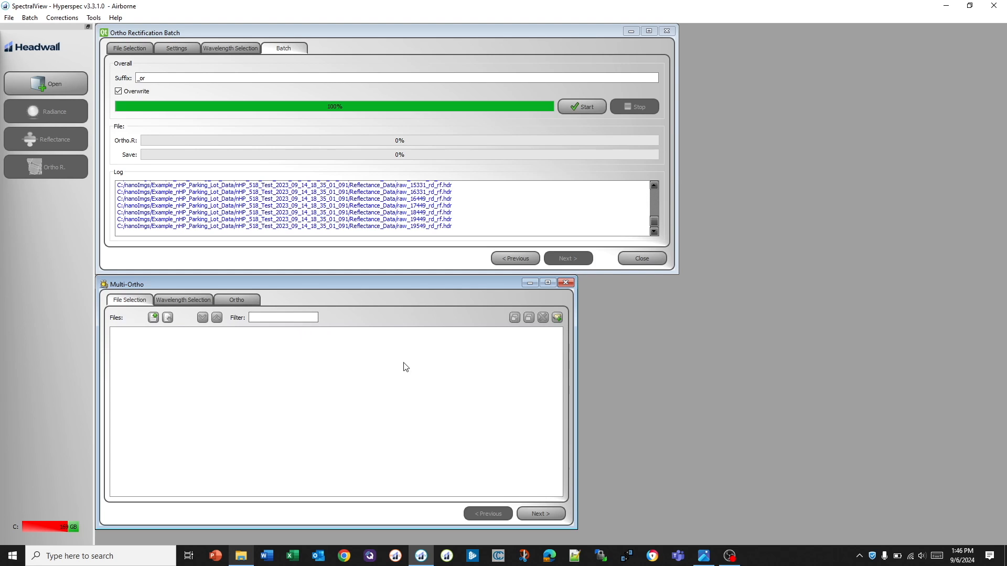
left_click(557, 318)
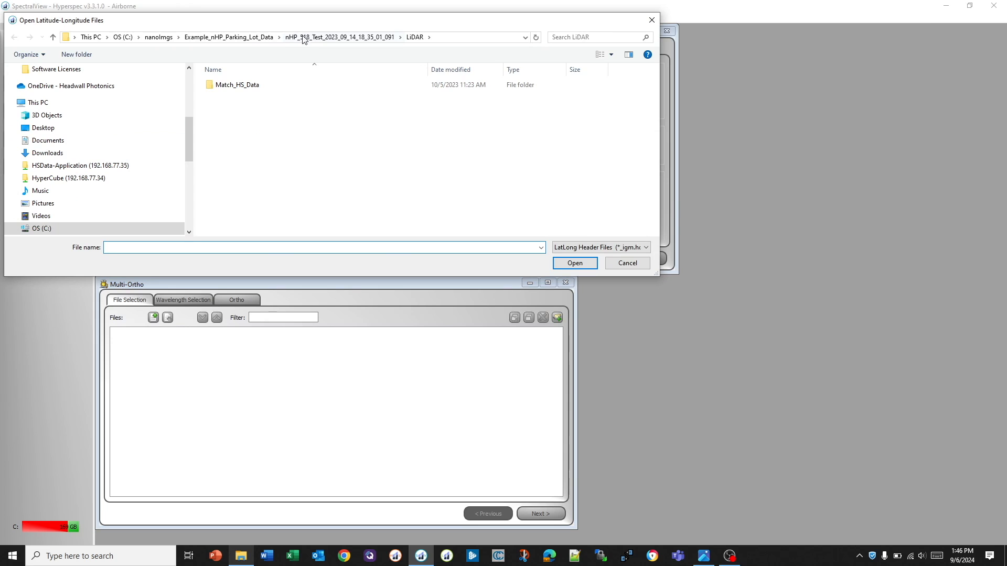
left_click(317, 39)
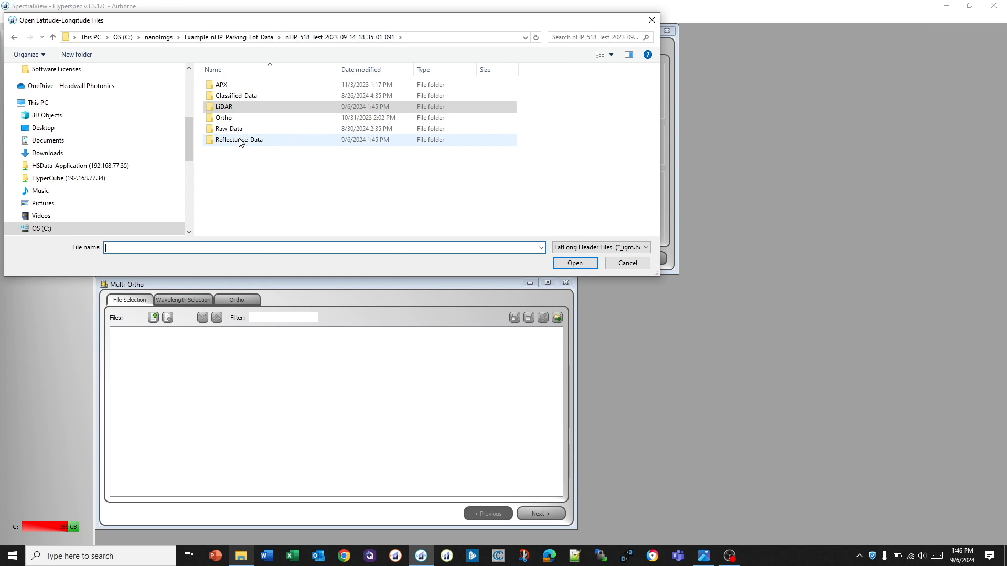
double_click(268, 141)
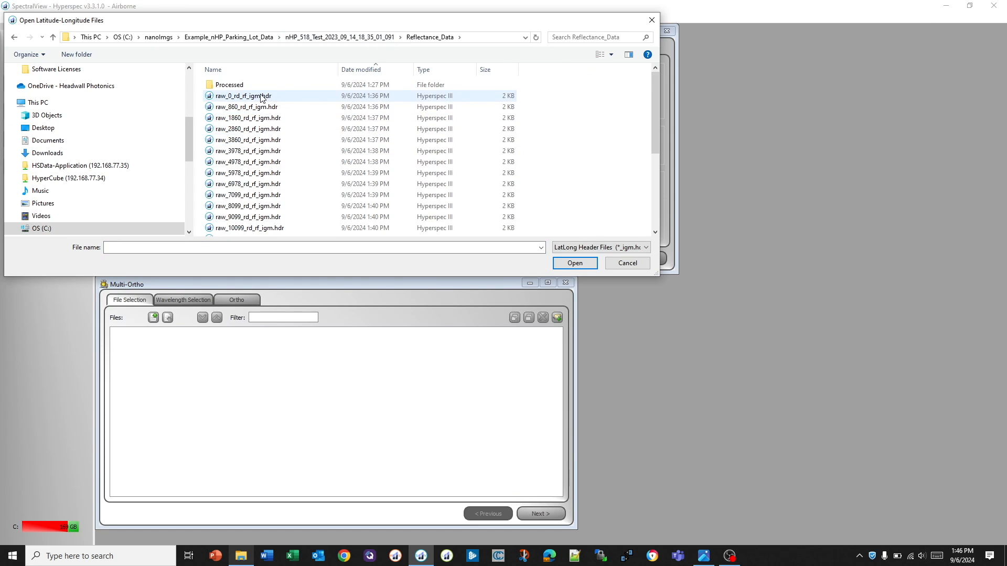
left_click(264, 97)
left_click_drag(655, 94, 681, 195)
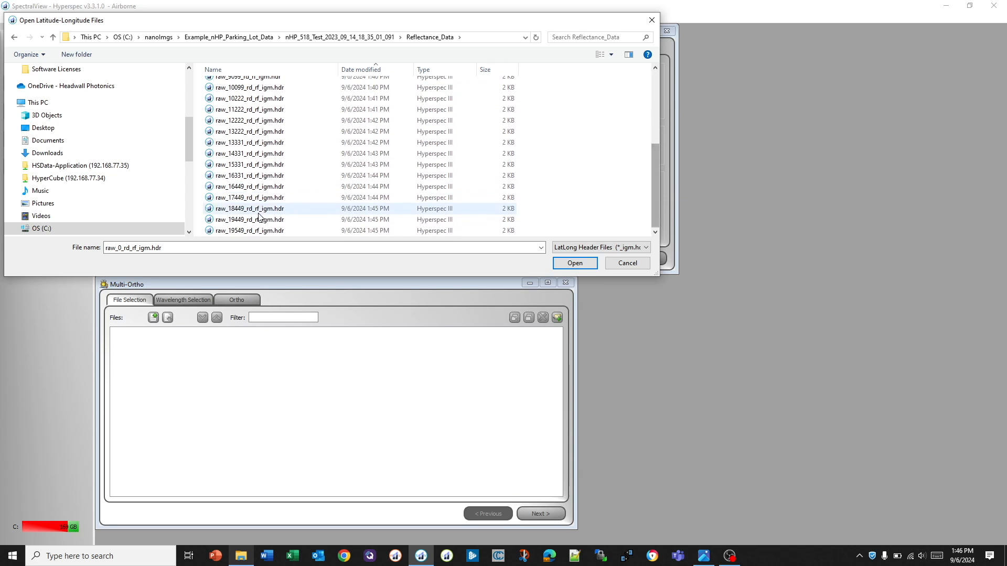
left_click(259, 233, "shift")
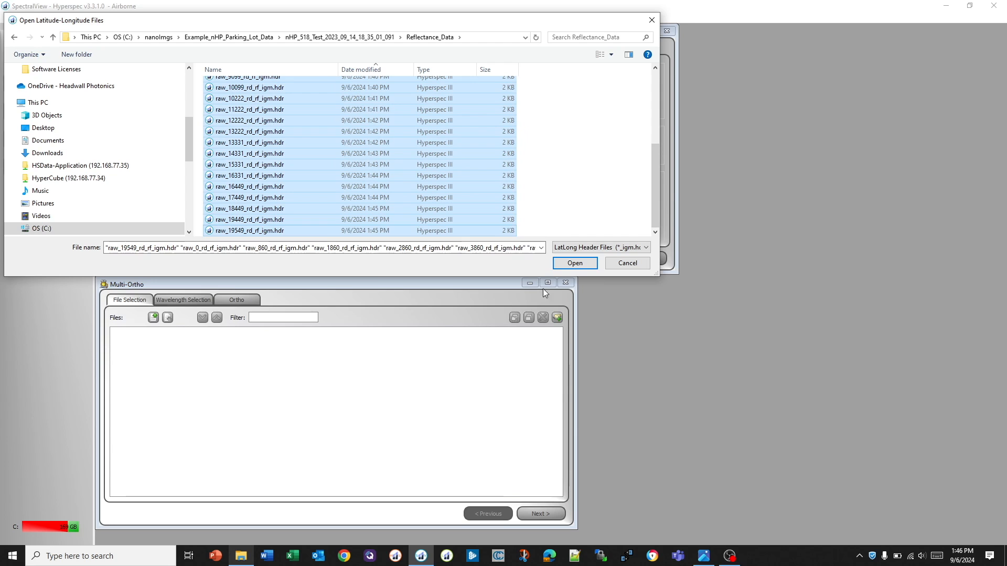
left_click(585, 260)
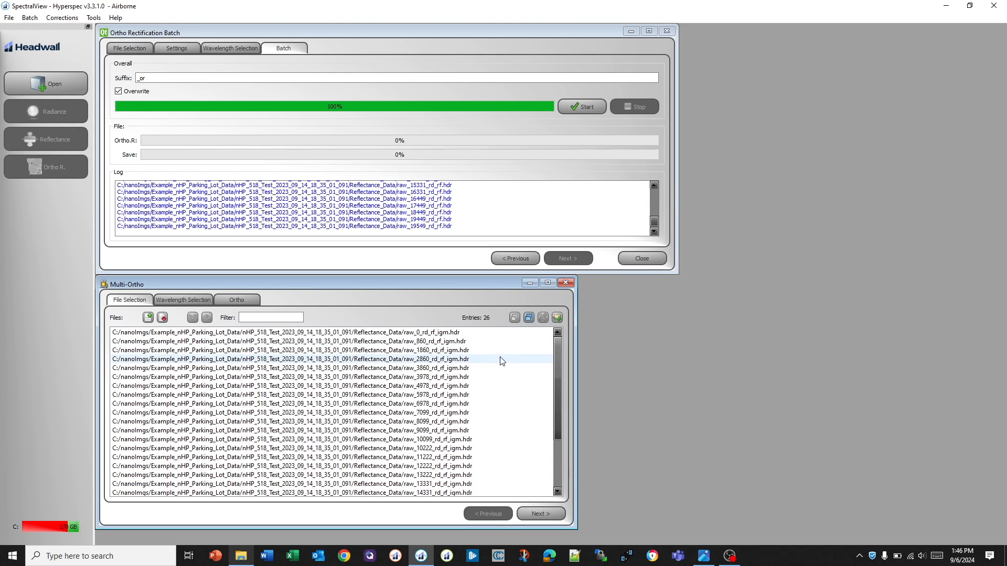
Keep the three selected wavelengths, enlarge the Multi-Ortho footprint preview and identify the files in the small group apart from the main block.
left_click(549, 513)
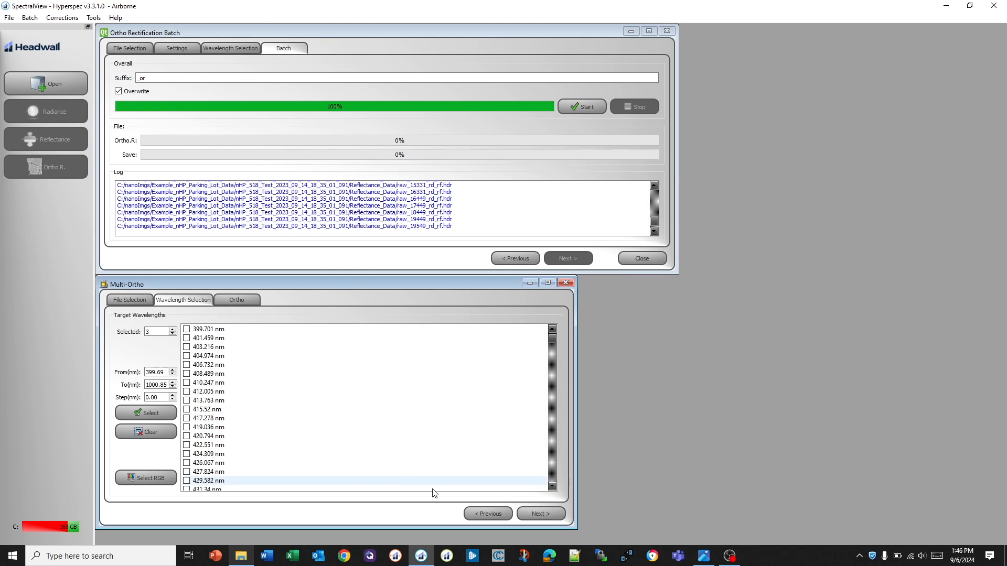
left_click(541, 514)
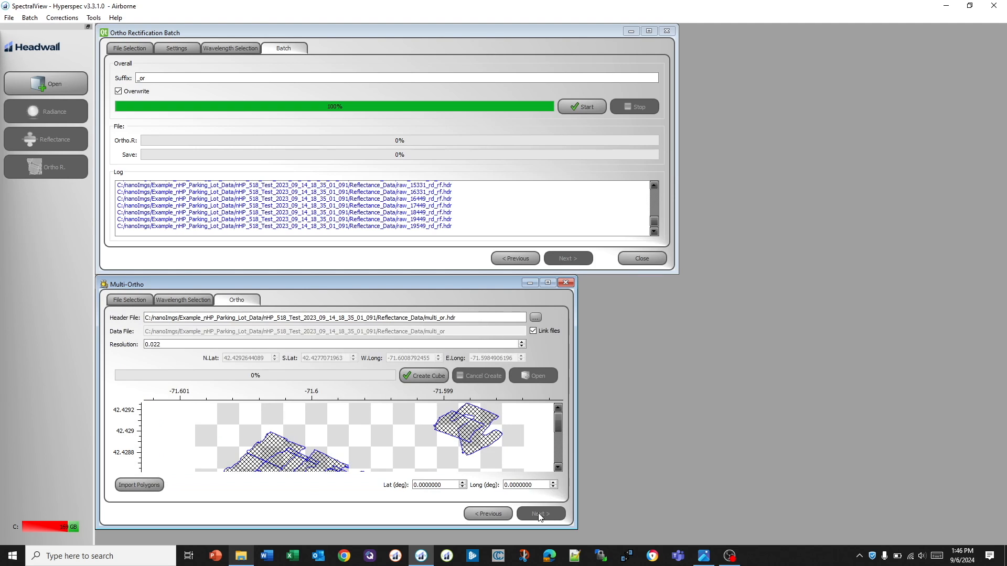
left_click_drag(578, 278, 913, 70)
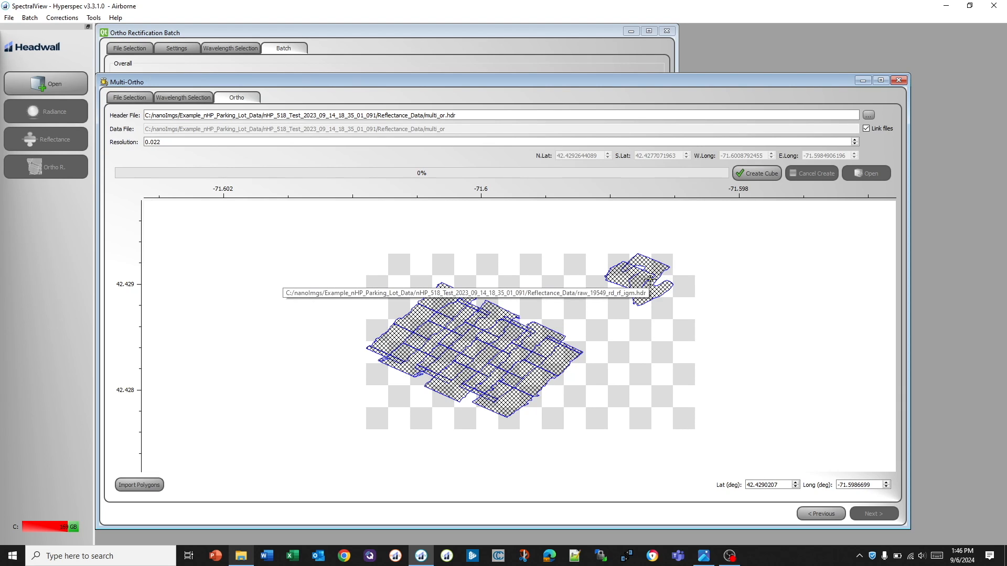
mouse_move(650, 264)
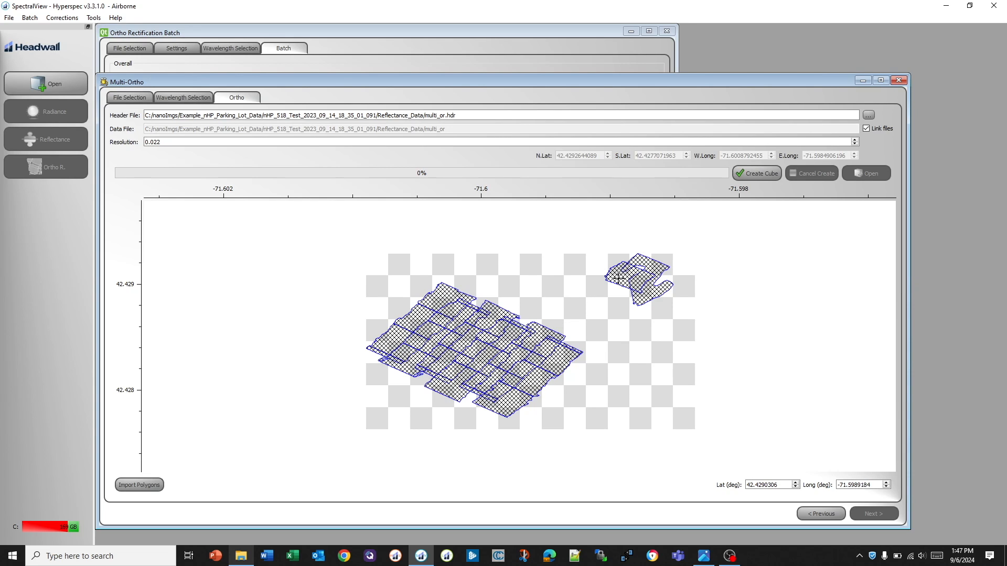
mouse_move(618, 279)
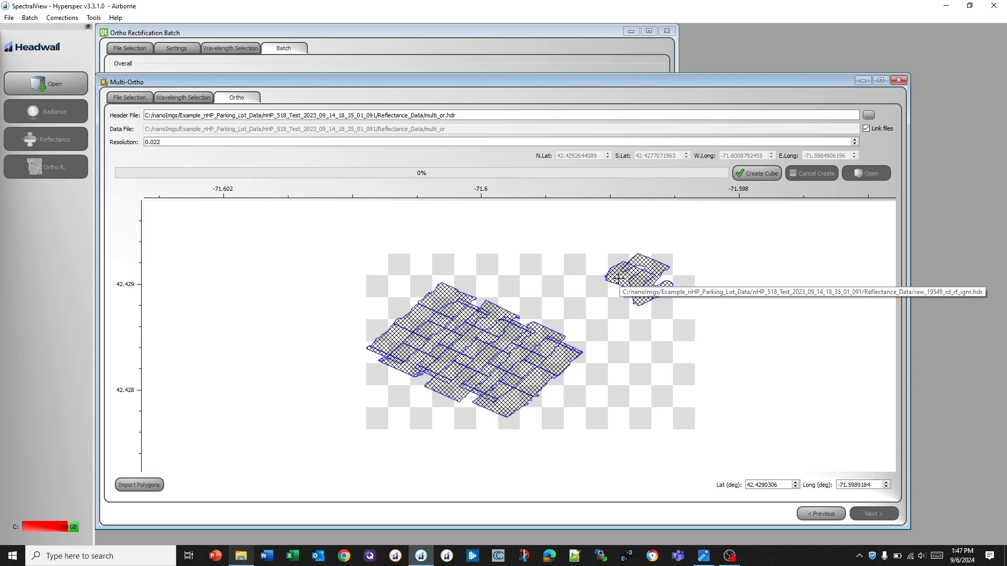
Remove raw_0_rd_rf_igm.hdr and raw_19549_rd_rf_igm.hdr from the Multi-Ortho file list.
left_click(138, 98)
left_click(280, 131)
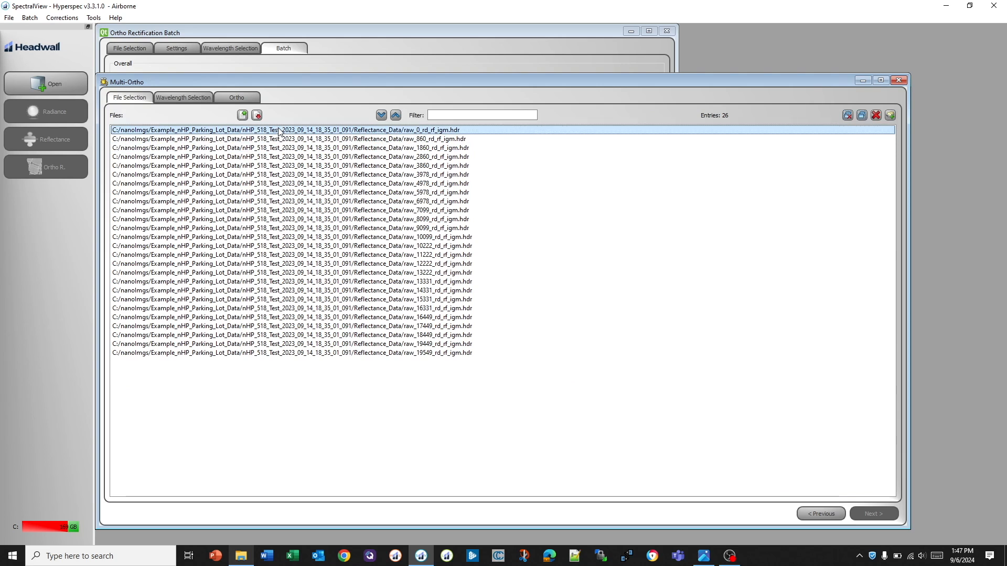
left_click(370, 353, "shift")
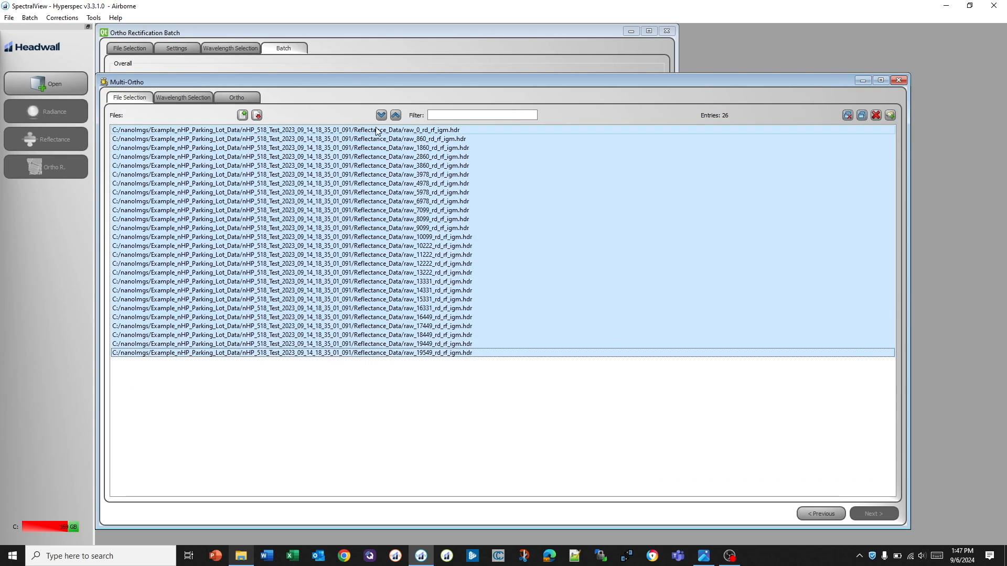
left_click(376, 130)
left_click(876, 115)
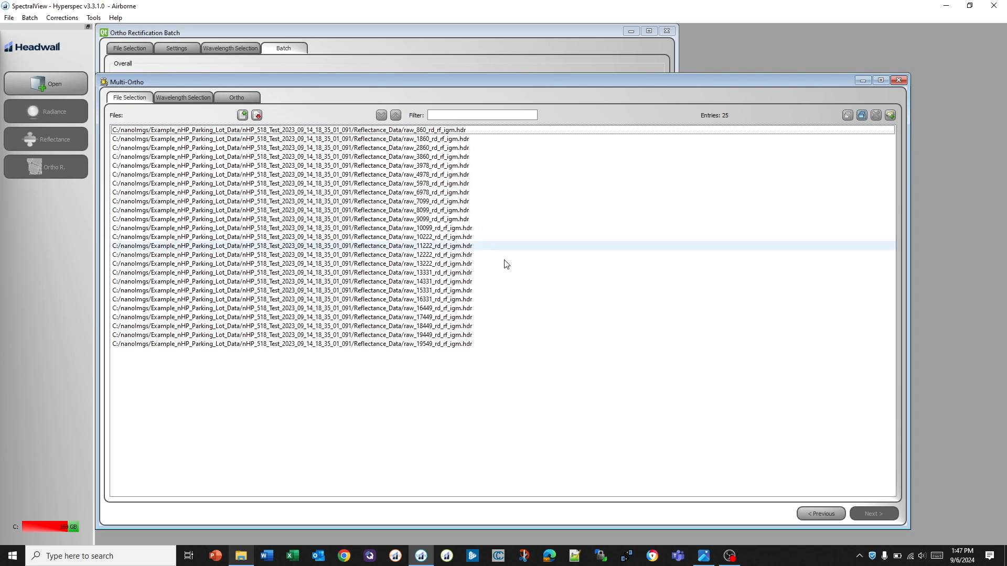
left_click(876, 115)
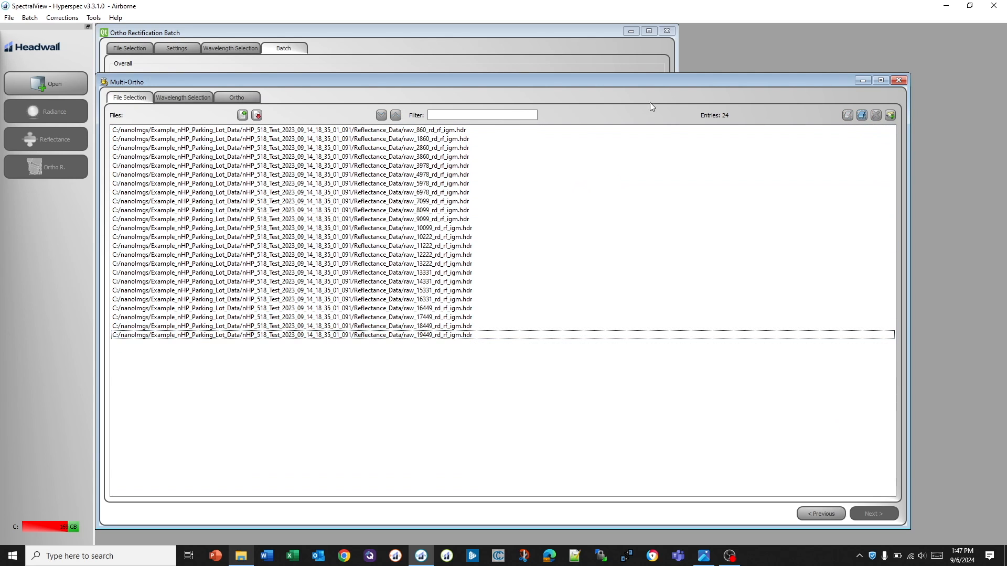
Create the Multi-Ortho cube from only the RGB wavelengths, with the output header named multi_or_All_0s.hdr.
left_click(191, 97)
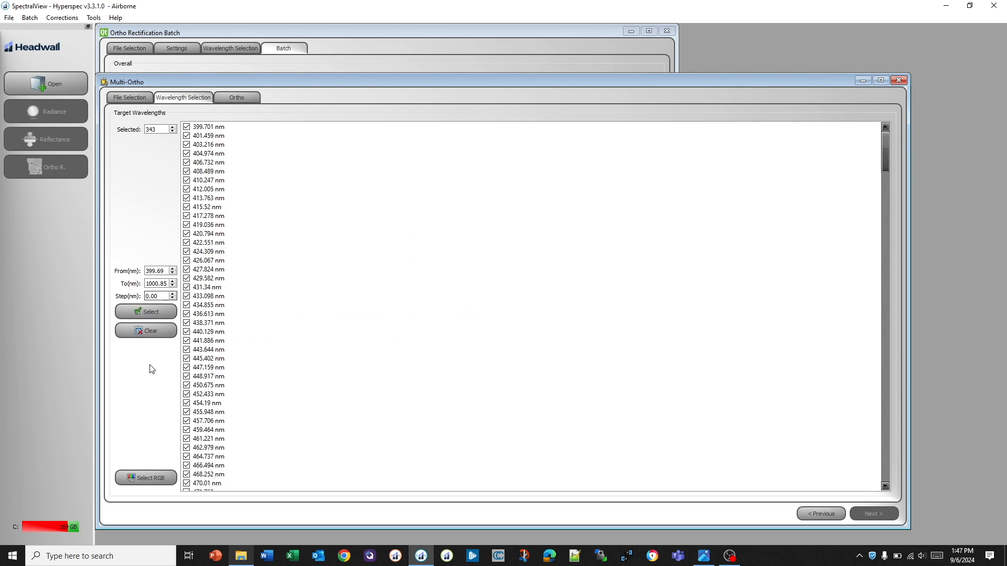
left_click(162, 478)
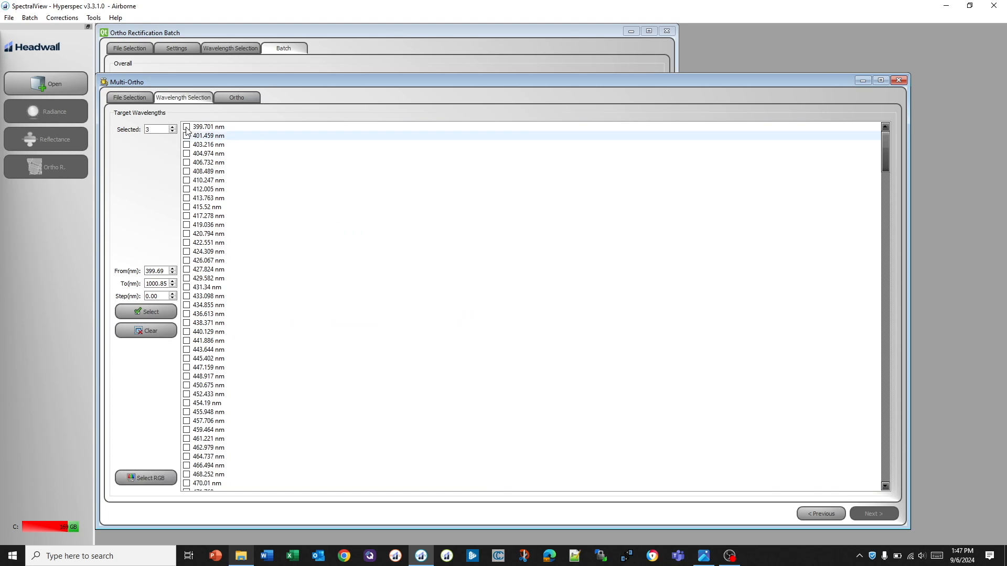
left_click(232, 99)
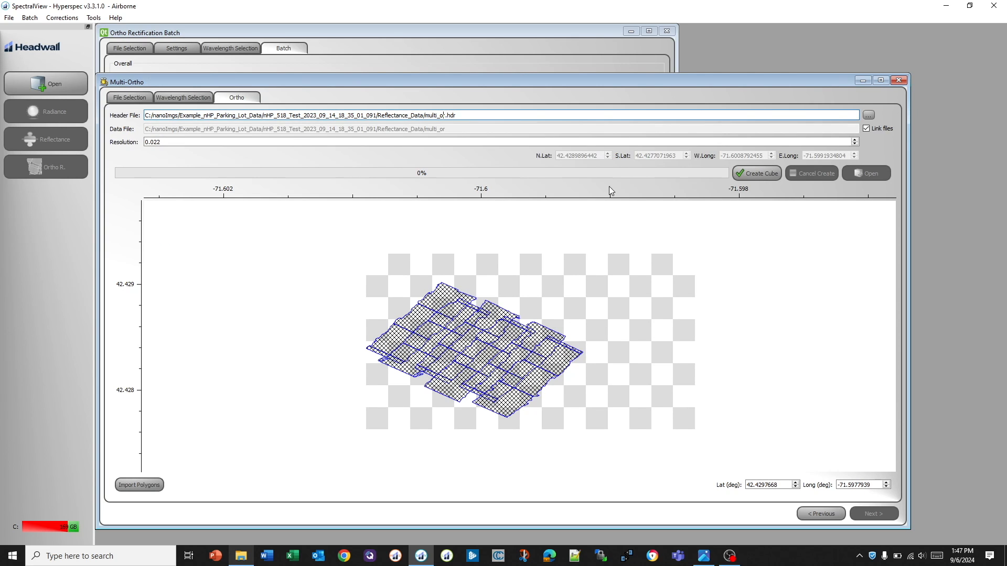
type("_All_0s")
key("Return")
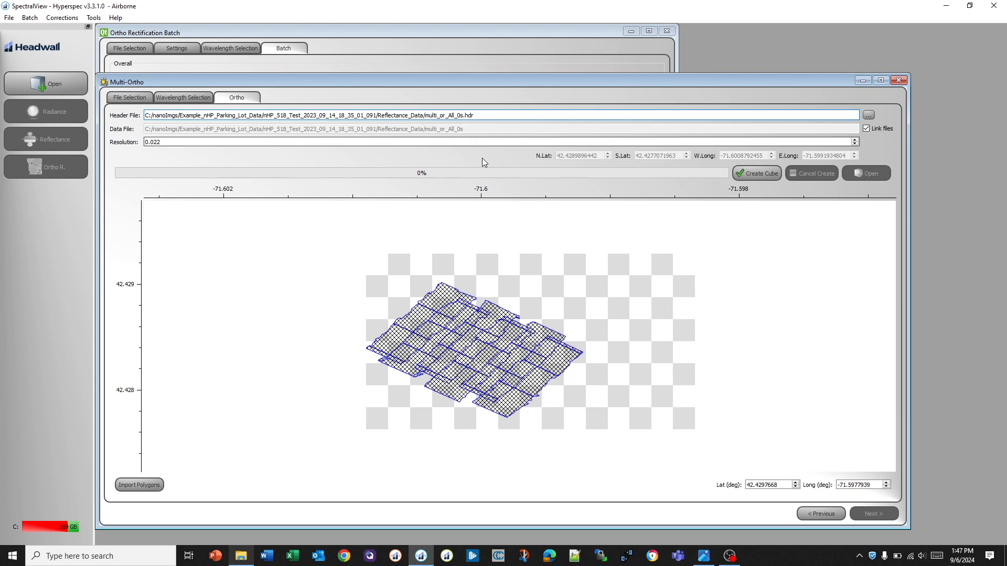
left_click(768, 173)
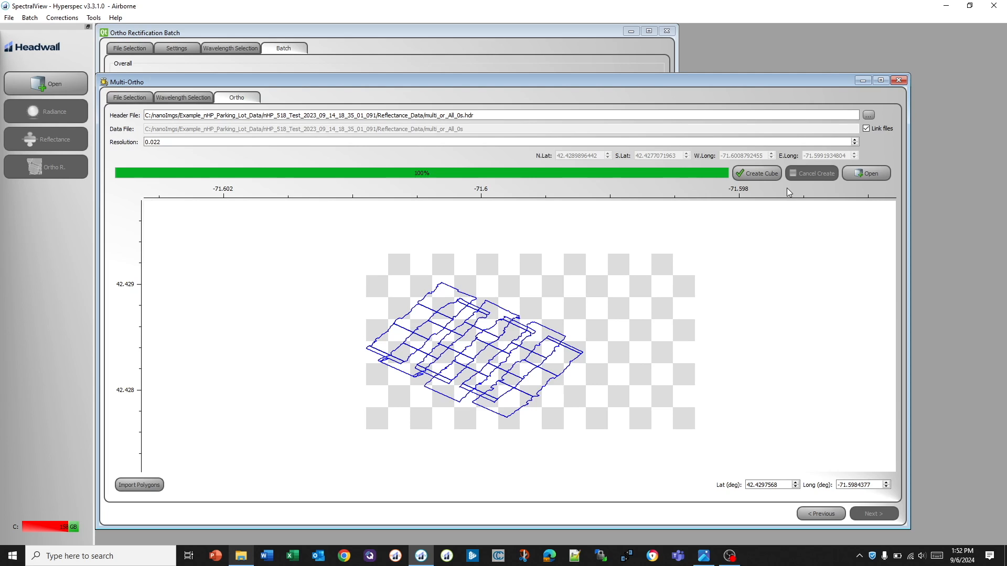
Open the created multi_or_All_0s cube with all three wavelengths and enlarge its image window.
left_click(858, 176)
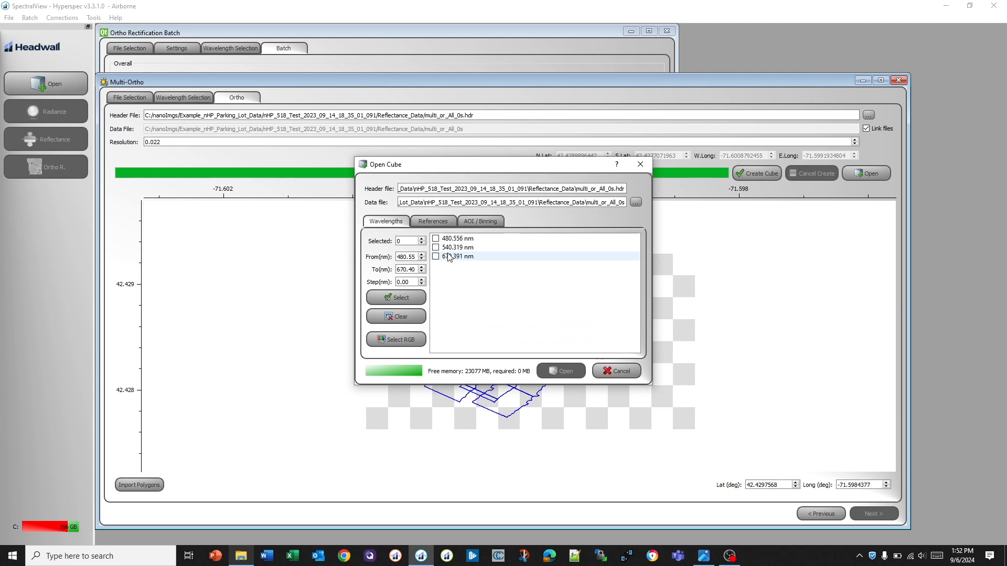
left_click(414, 300)
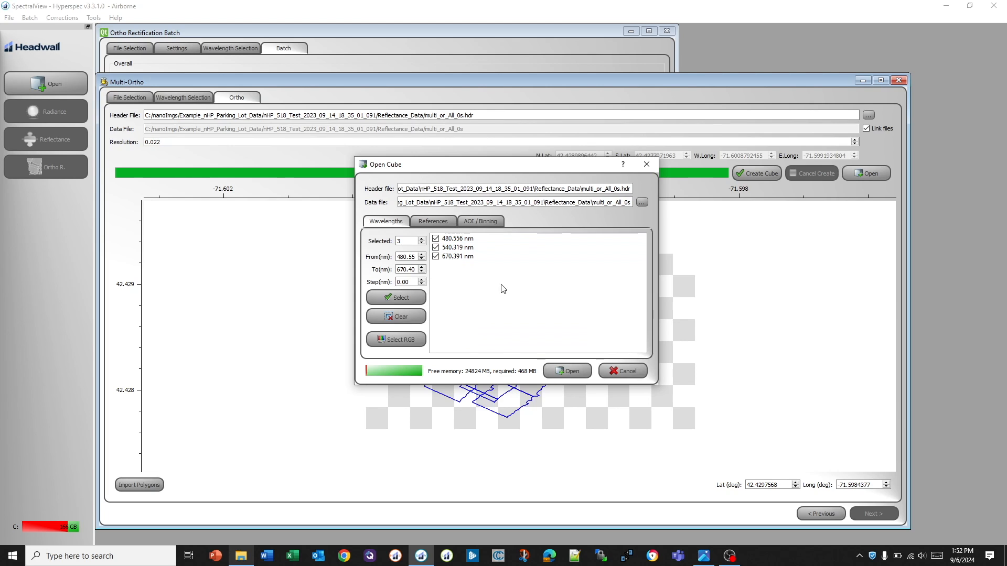
left_click(575, 371)
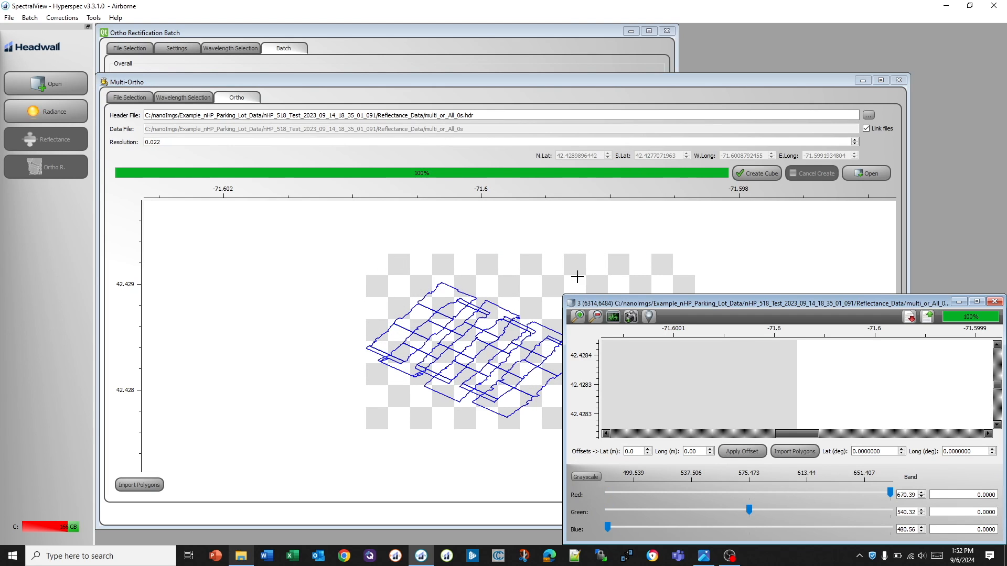
left_click_drag(567, 294, 109, 26)
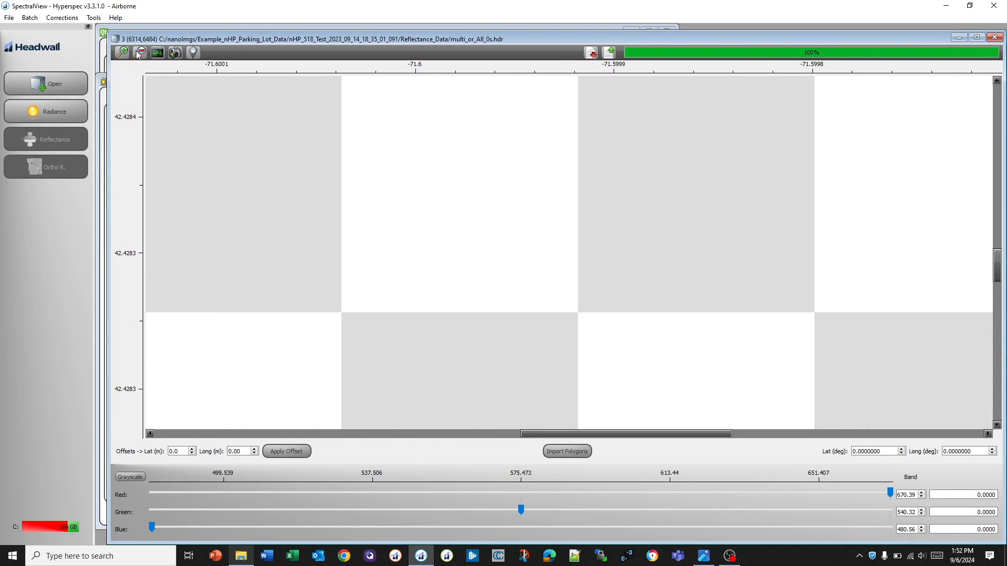
Examine the alignment of cracks, curbs, grass islands and parked cars across the mosaic's overlapping flight lines, and minimize the image window.
scroll(473, 256, "down", 4)
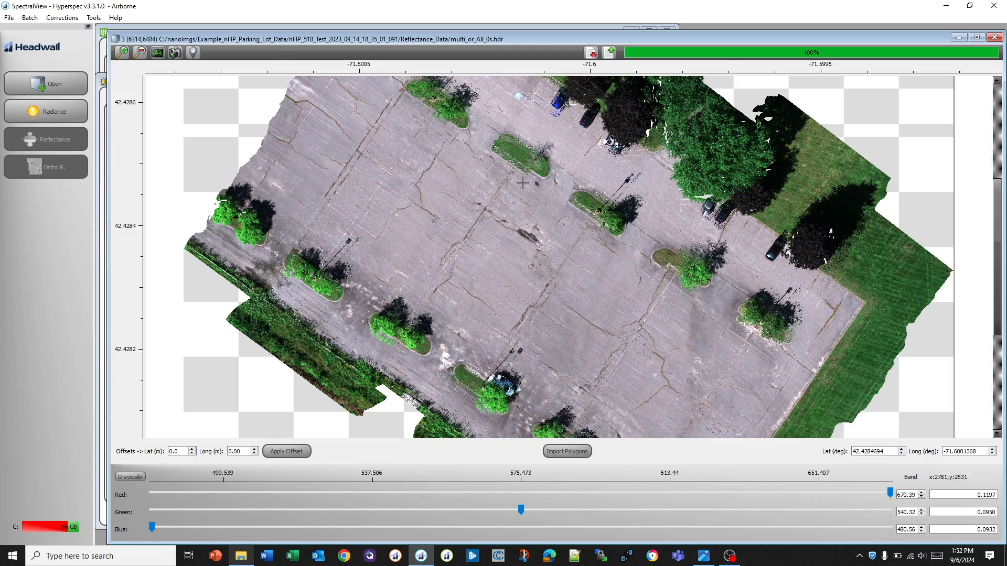
scroll(497, 203, "up", 1)
scroll(498, 203, "up", 2)
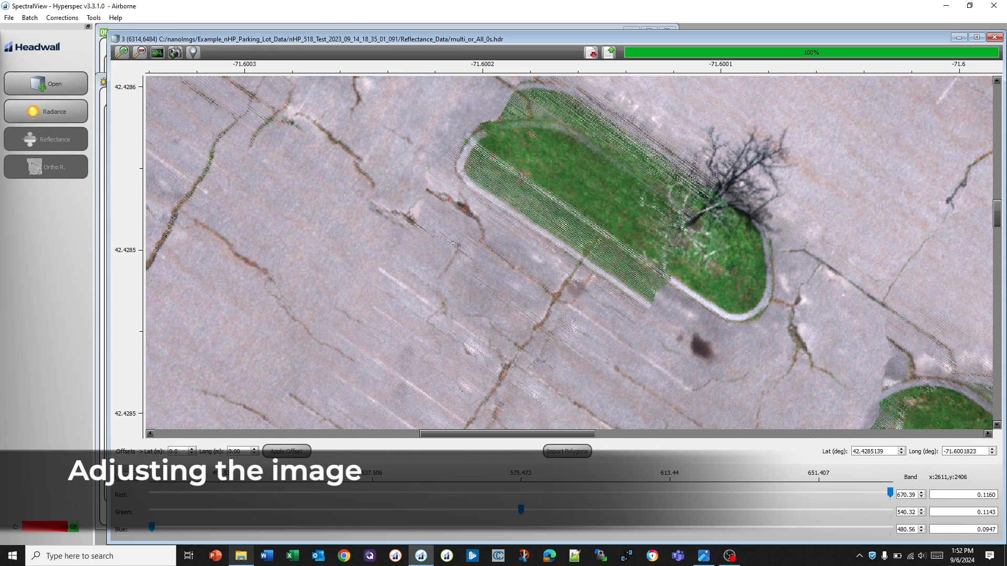
scroll(536, 251, "down", 1)
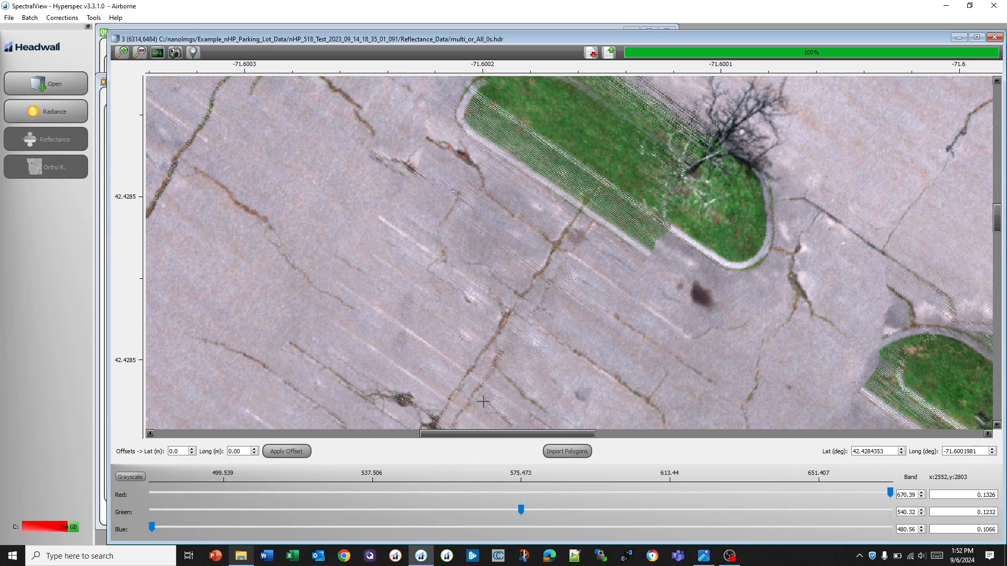
scroll(474, 392, "down", 3)
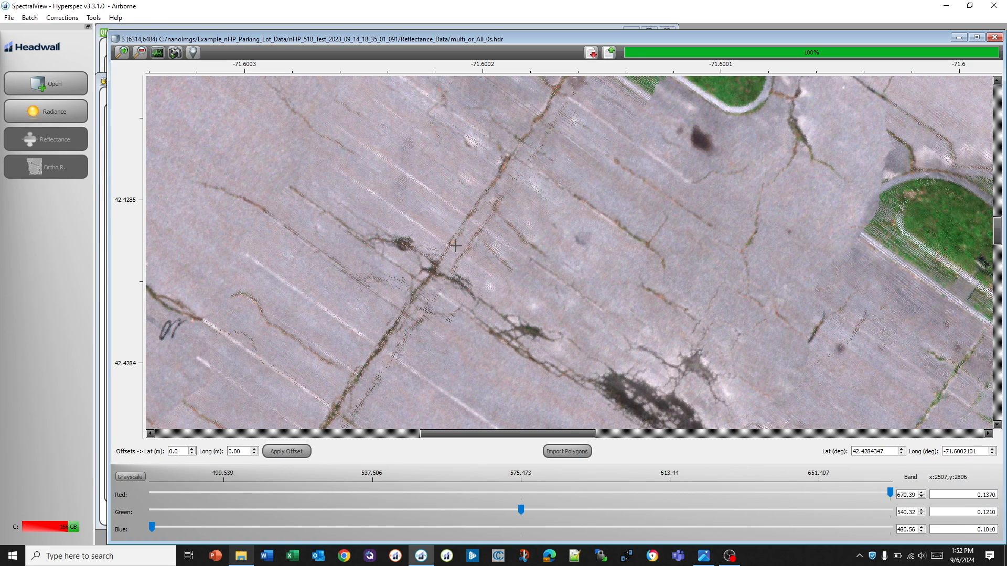
scroll(541, 270, "up", 3)
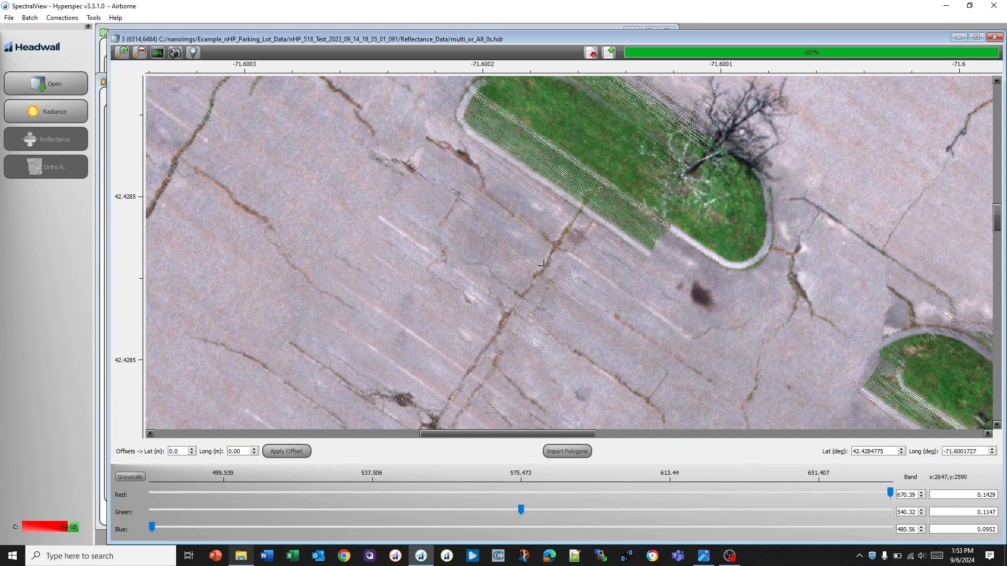
scroll(551, 266, "down", 2)
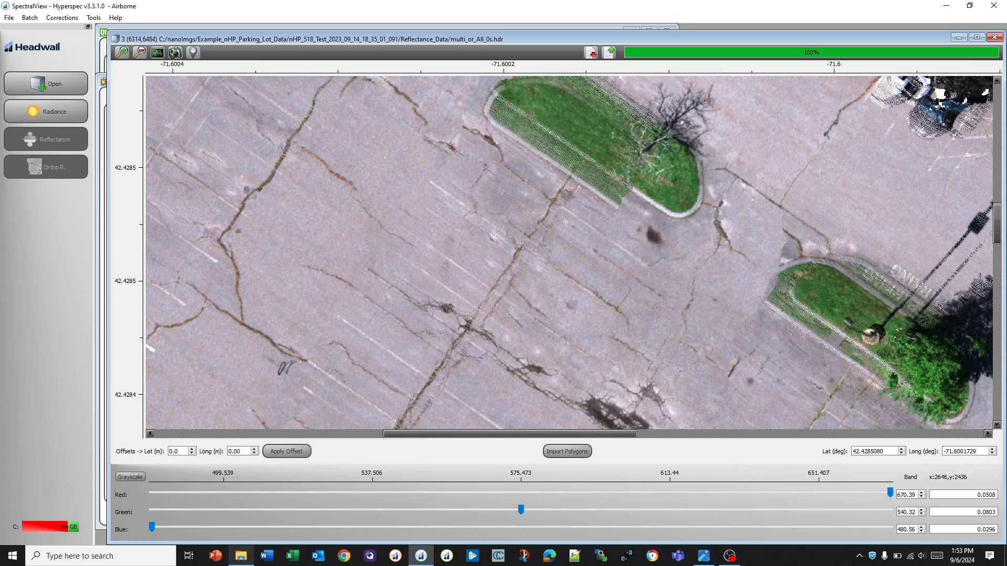
scroll(525, 160, "up", 2)
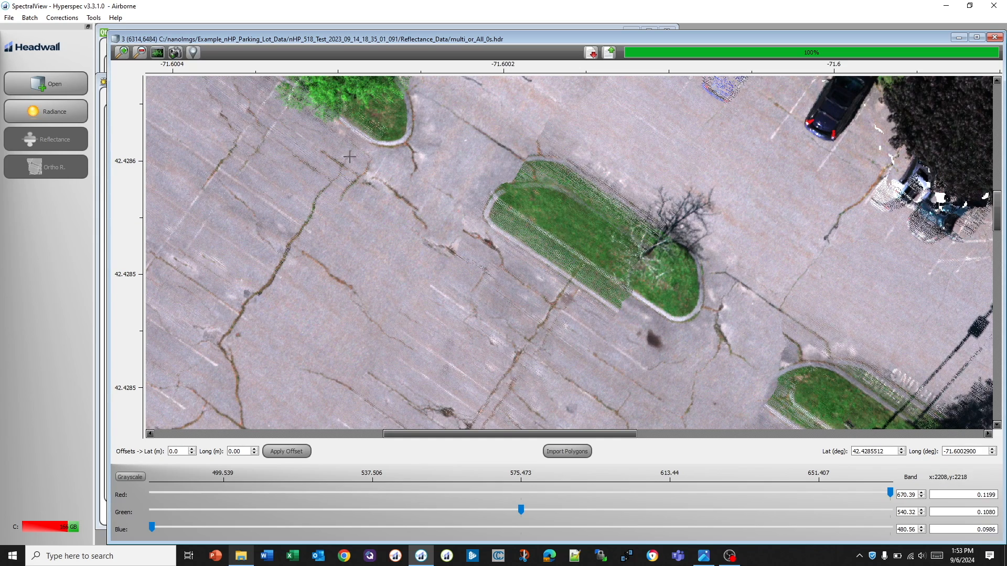
scroll(293, 115, "up", 2)
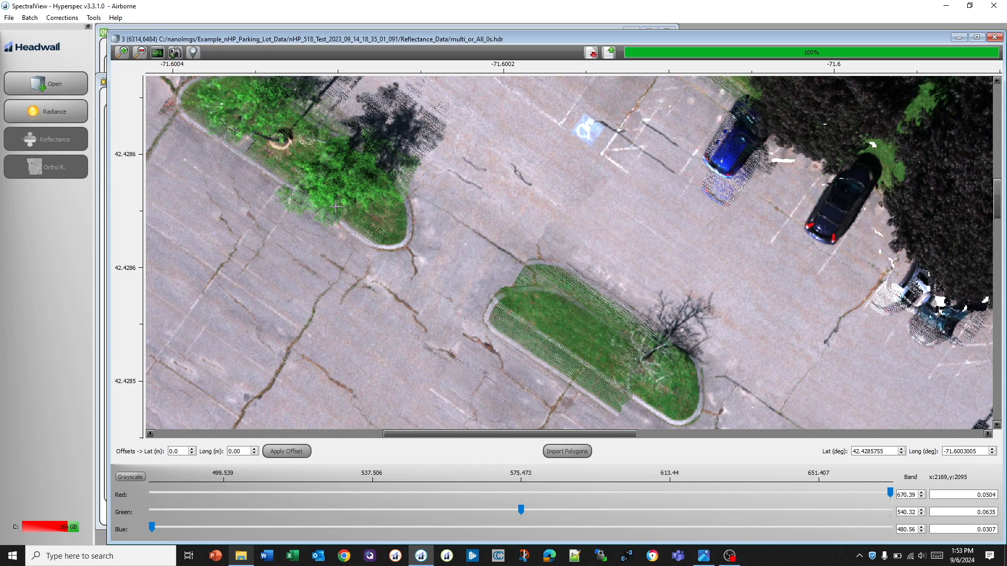
scroll(336, 207, "down", 3)
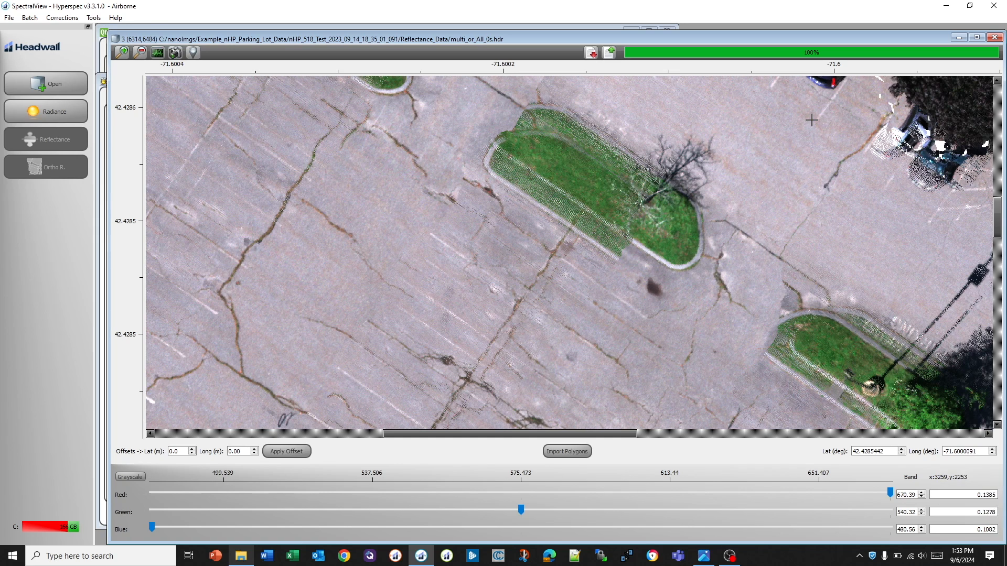
scroll(560, 254, "down", 2)
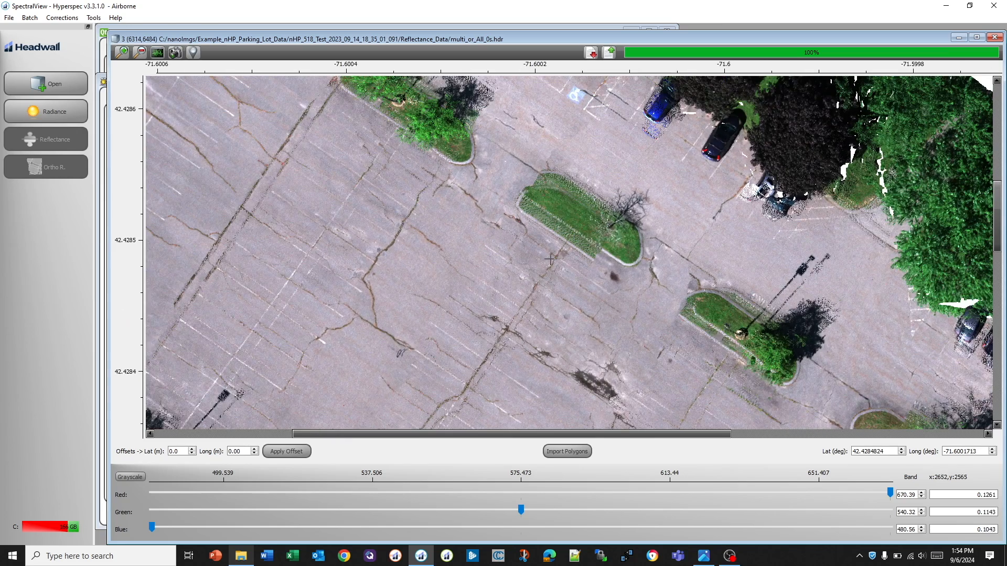
left_click(959, 36)
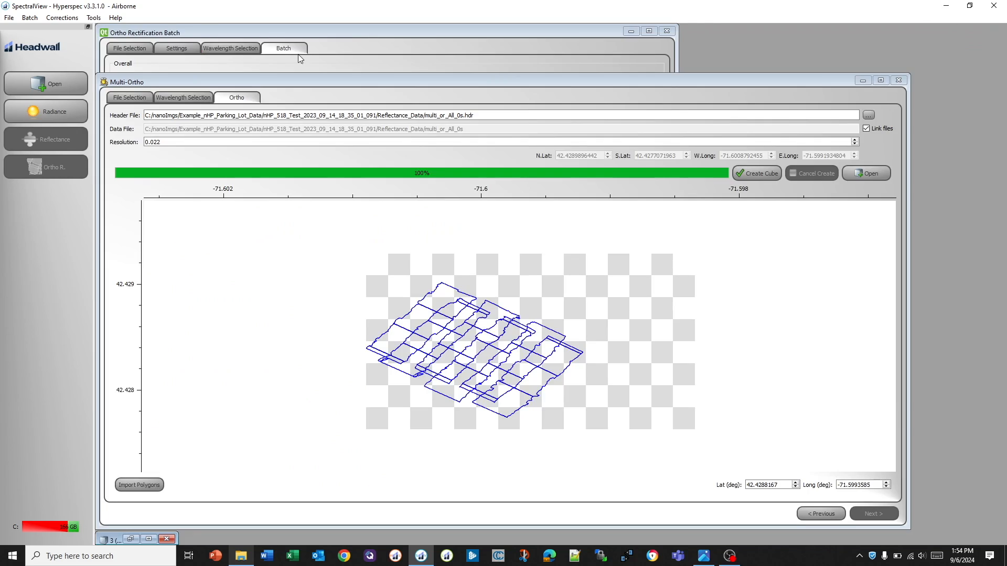
Remove raw_0_rd_rf.hdr and raw_19549_rd_rf.hdr from the Ortho Rectification Batch file list.
left_click(149, 32)
left_click(134, 48)
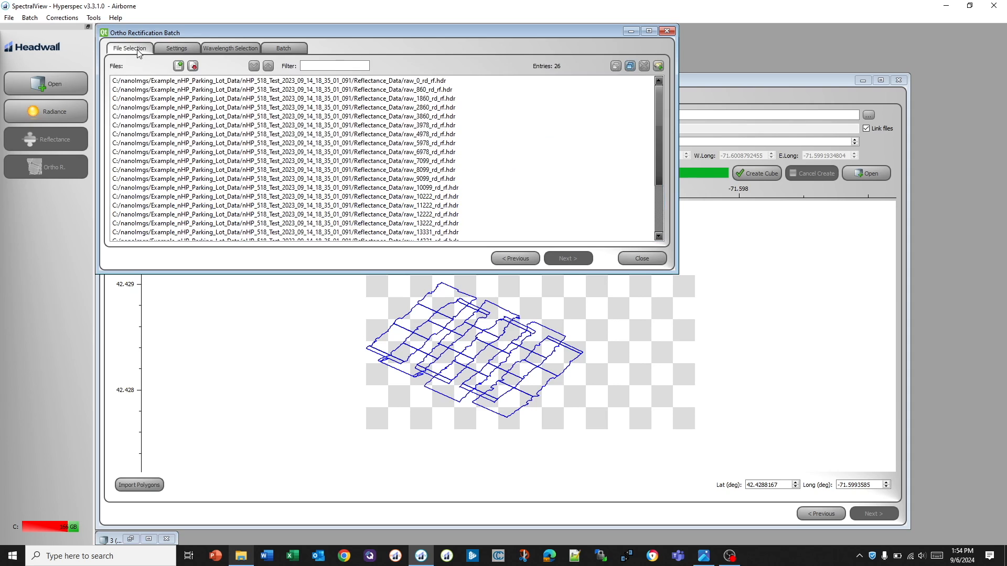
left_click(381, 81)
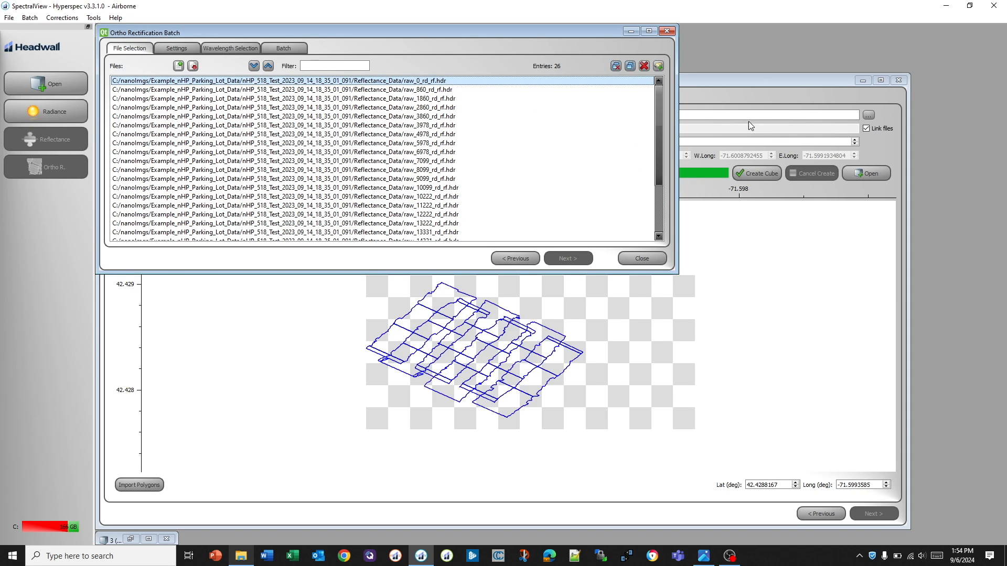
left_click_drag(657, 131, 661, 202)
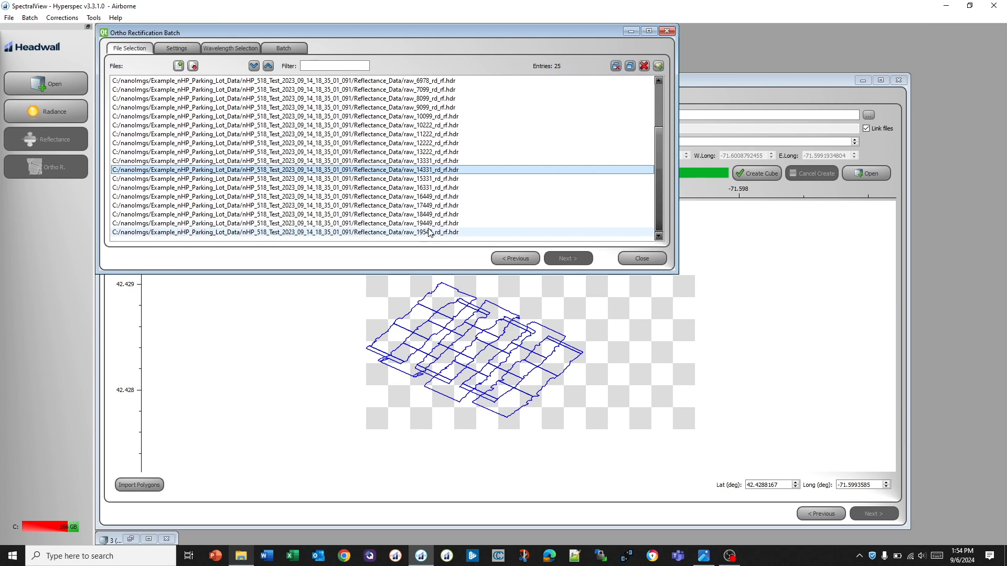
left_click(644, 66)
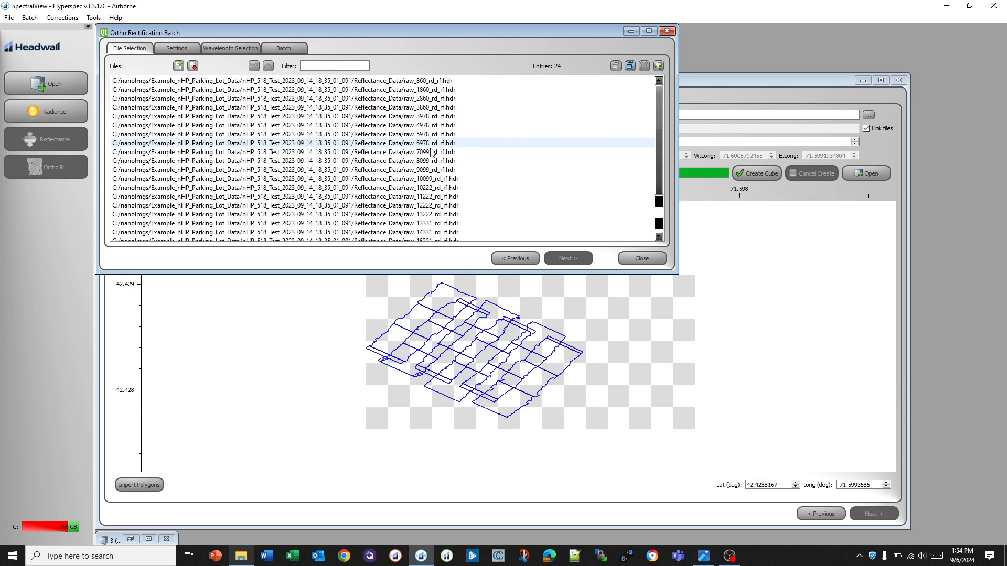
Remove all files from raw_10222_rd_rf.hdr through raw_19449_rd_rf.hdr from the Ortho Rectification Batch file list.
left_click(436, 188)
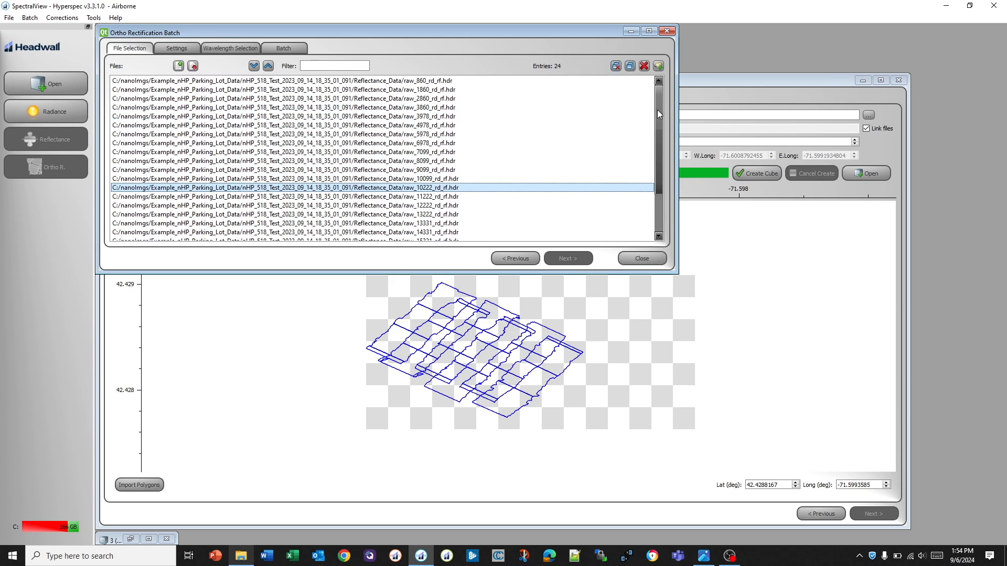
left_click_drag(658, 110, 667, 202)
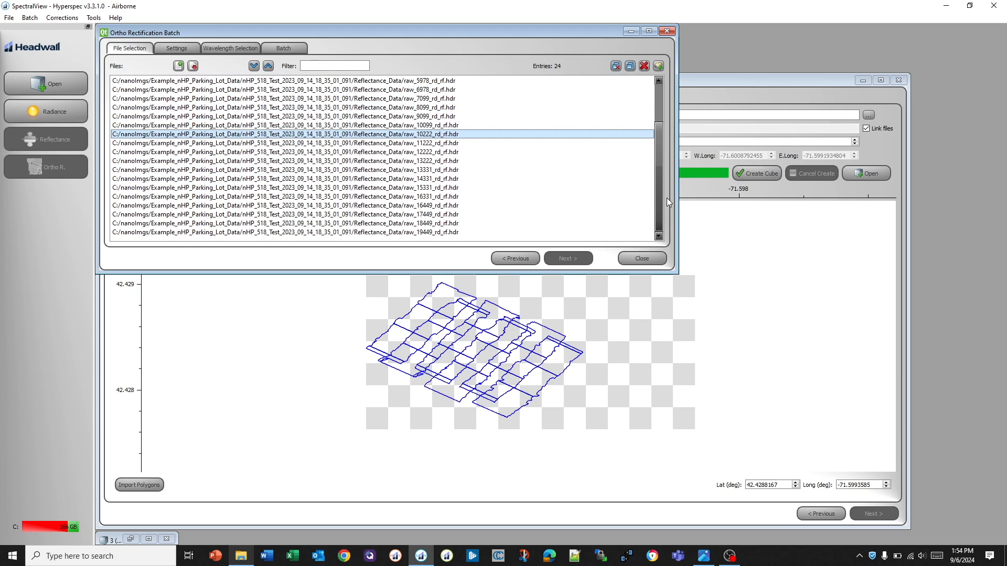
left_click(418, 231, "shift")
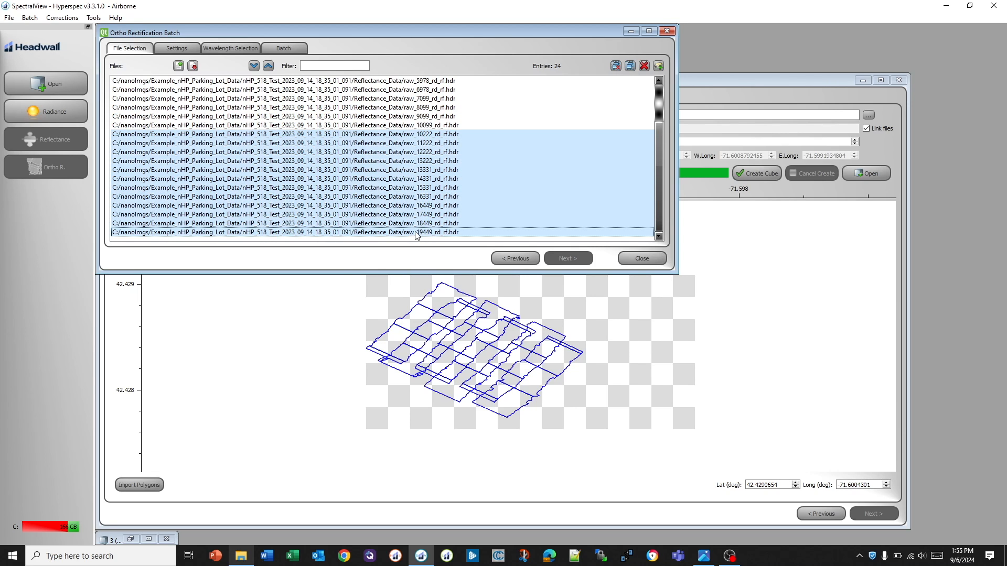
left_click(644, 66)
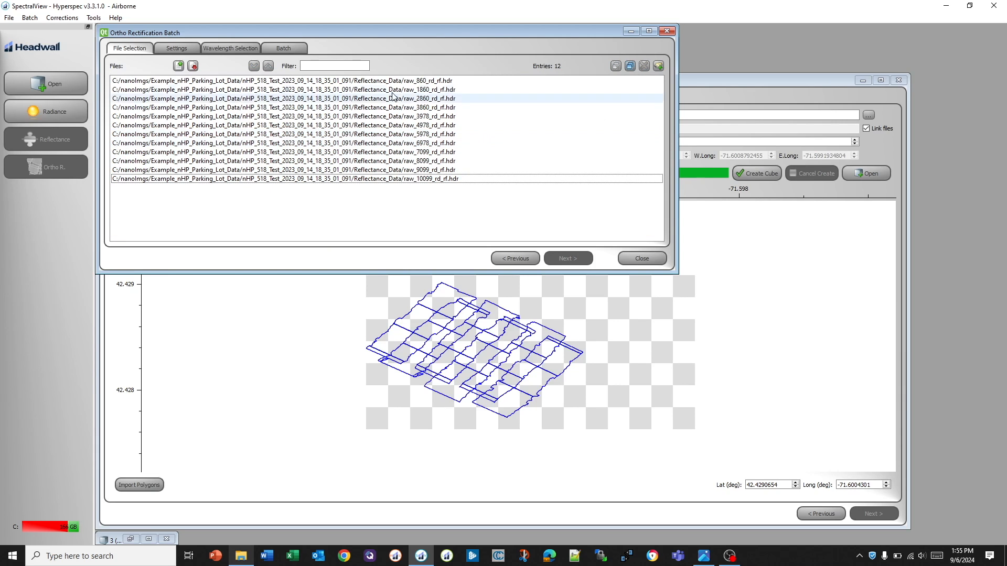
Edit the roll angle in the GPS/IMU offsets of the ortho rectification batch.
left_click(171, 49)
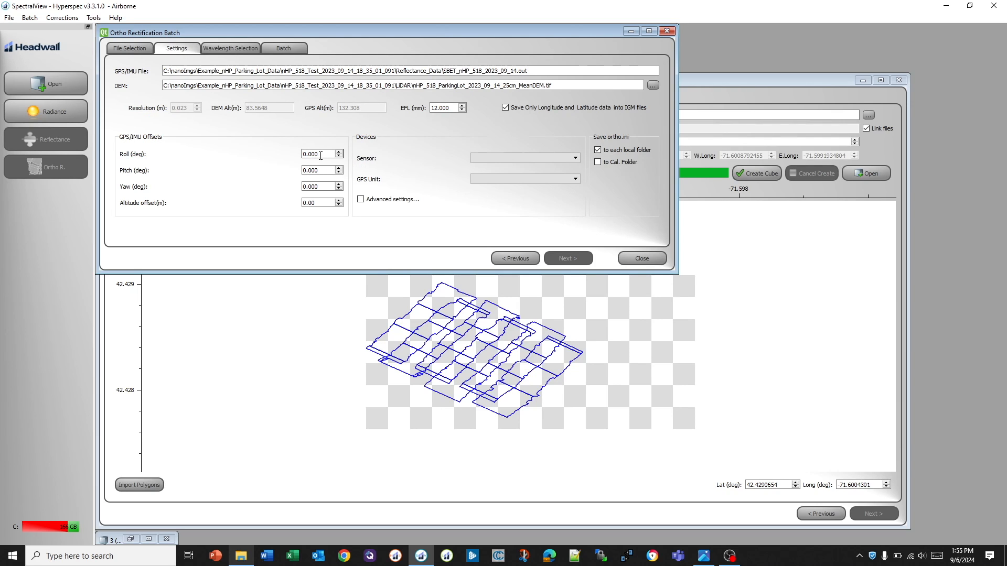
left_click_drag(324, 154, 286, 157)
type("-")
key("BackSpace")
key("BackSpace")
key("BackSpace")
Rerun the ortho rectification batch on the shortened file list, keeping all wavelengths, the _or suffix and overwriting enabled.
left_click(241, 49)
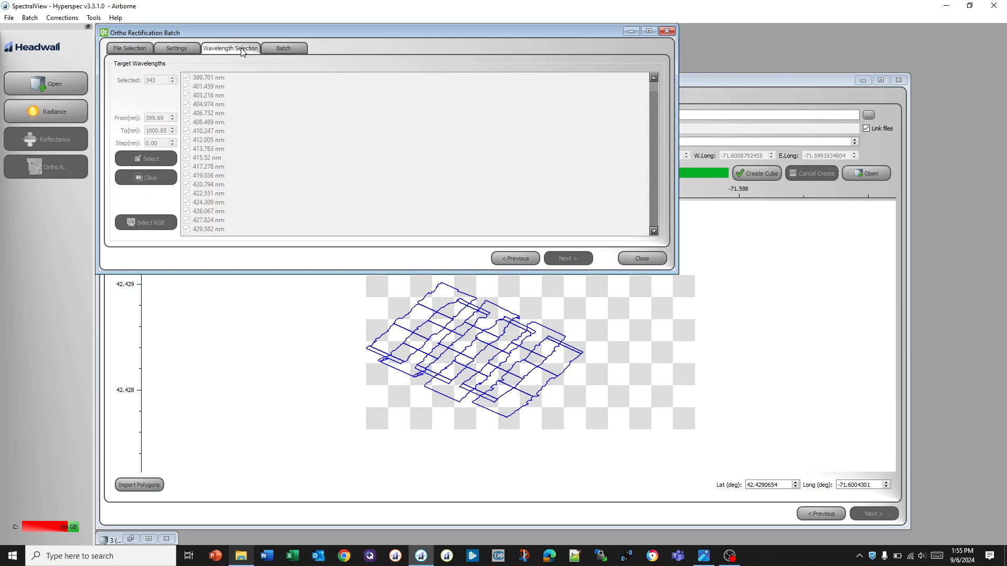
left_click(286, 49)
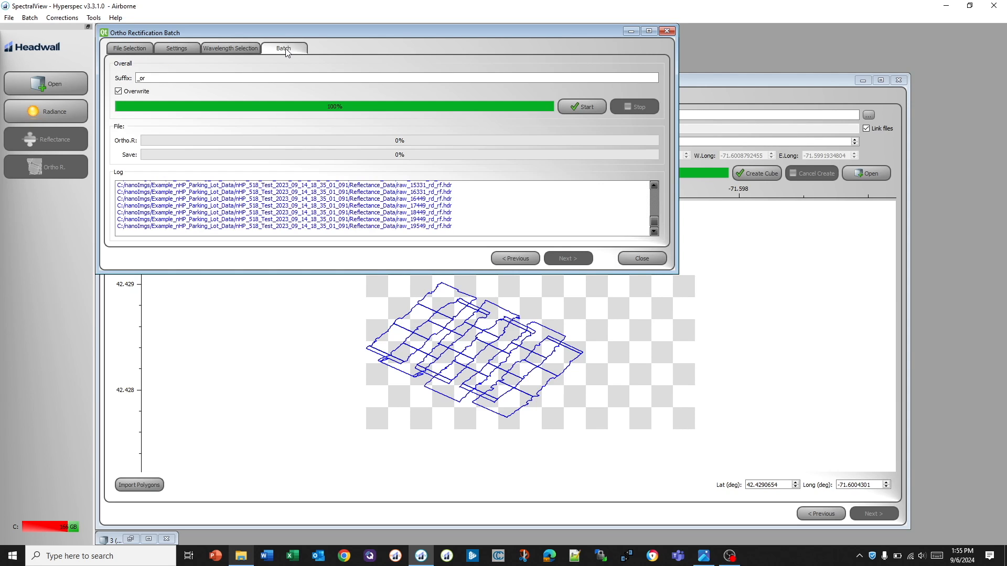
left_click(574, 108)
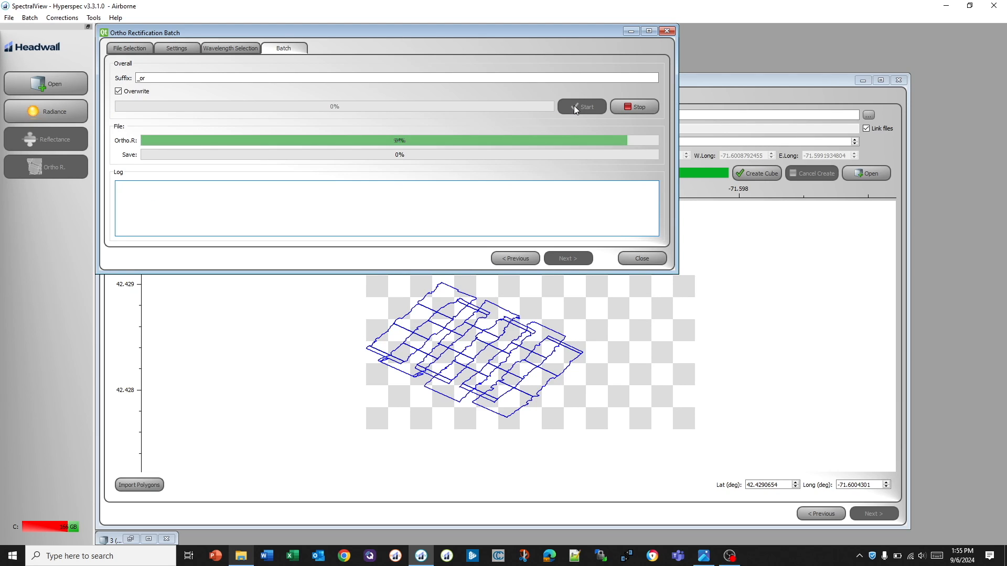
Remove all files from raw_10222_rd_rf_igm.hdr through raw_19449_rd_rf_igm.hdr from the Multi-Ortho file list.
left_click(709, 80)
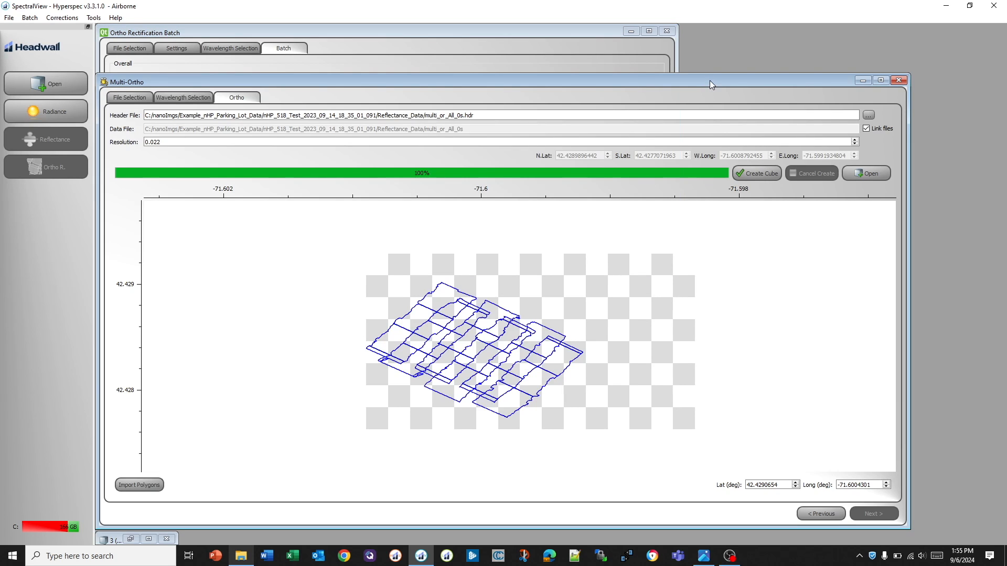
left_click(130, 98)
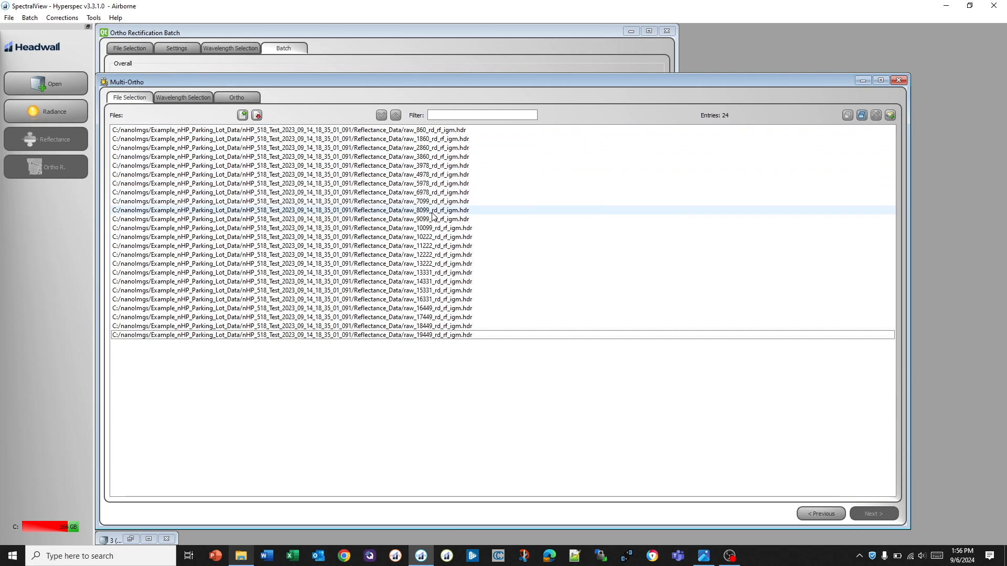
left_click(433, 237)
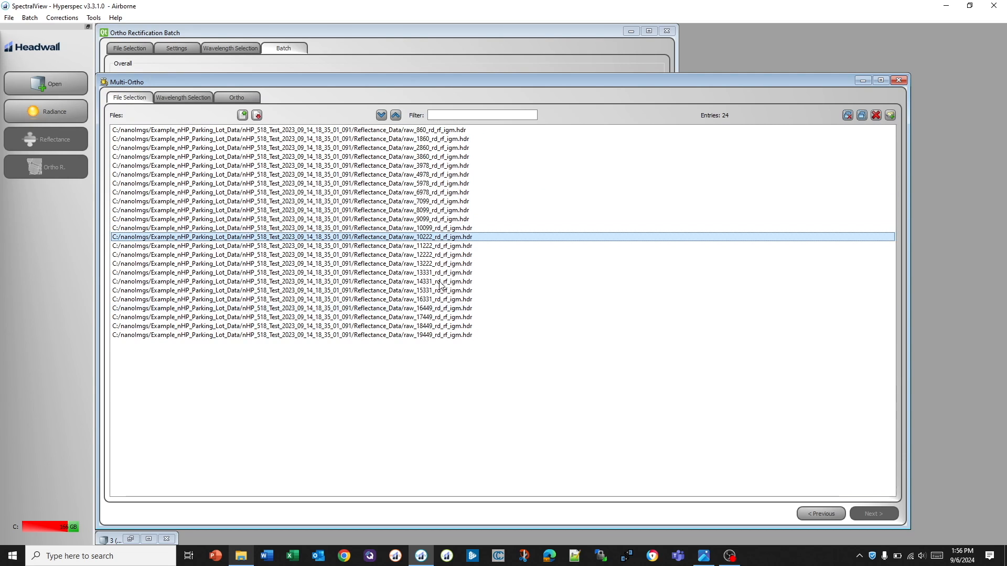
left_click(422, 338, "shift")
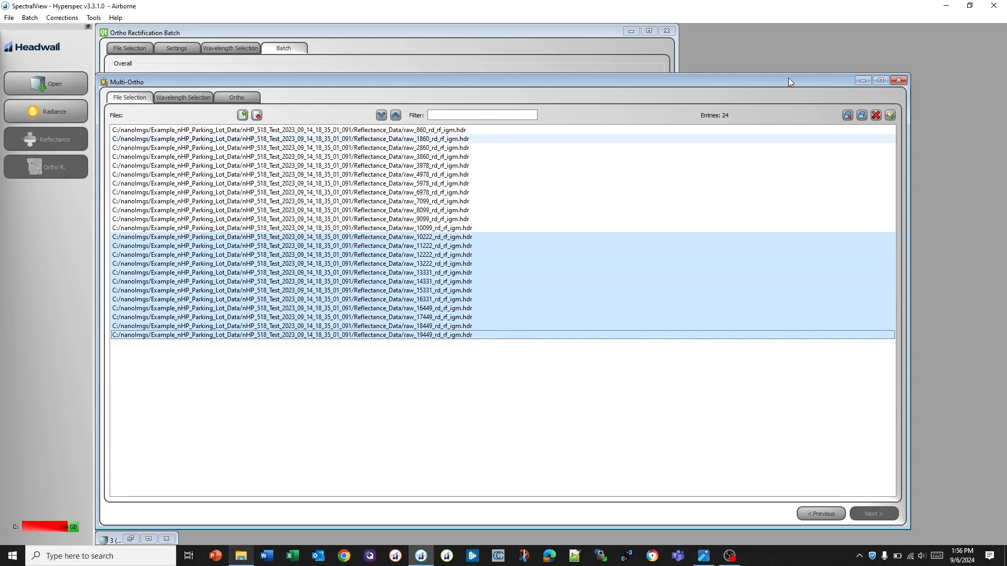
left_click(876, 115)
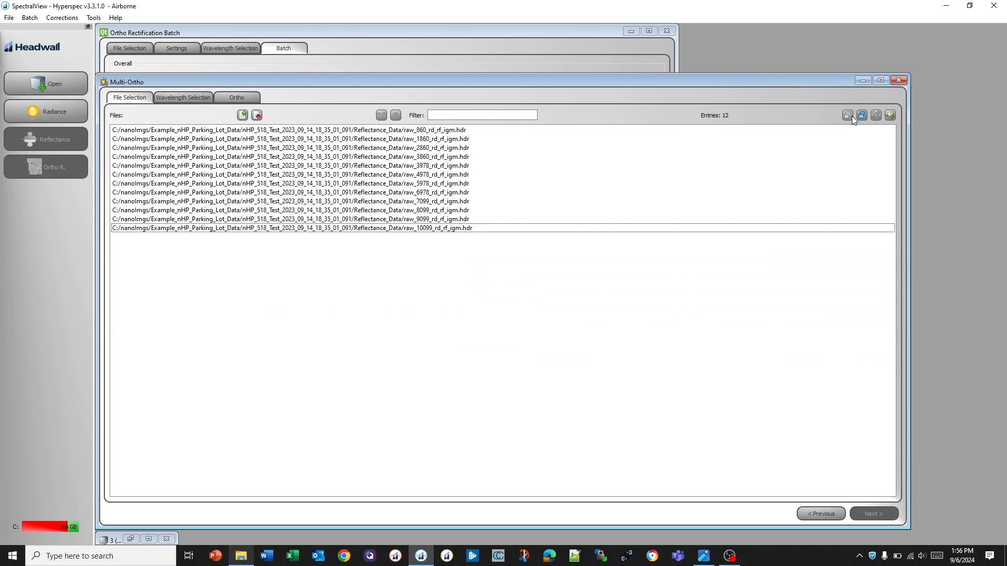
Name the Multi-Ortho output header multi_or_Rm0p5.hdr and create the mosaic cube from the rectified files, keeping the three selected wavelengths.
left_click(189, 30)
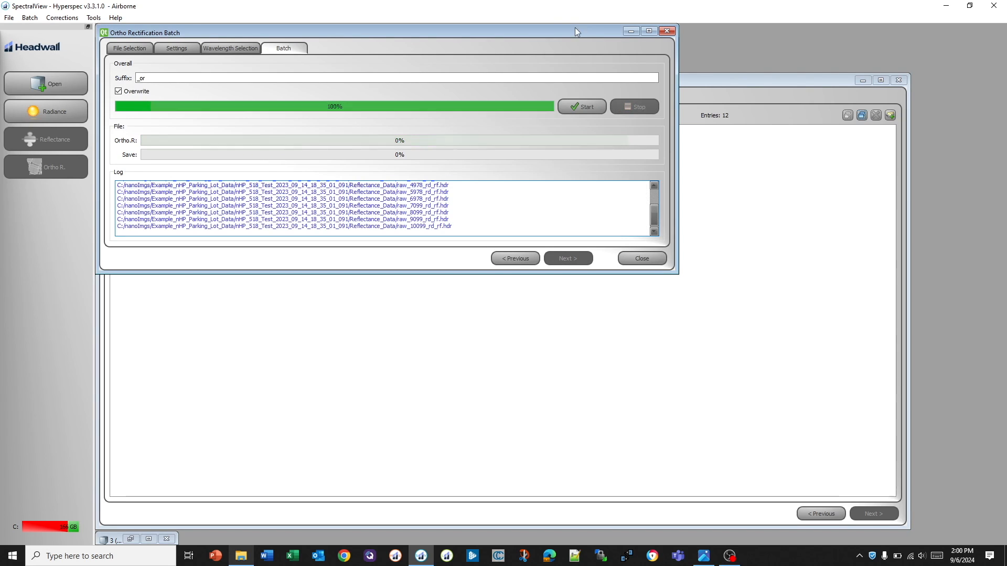
left_click(696, 86)
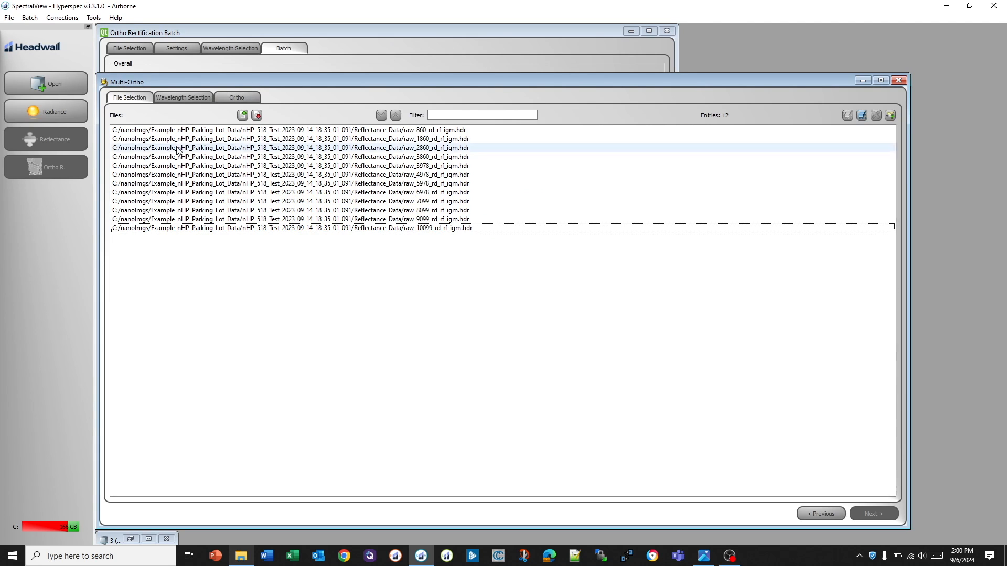
left_click(174, 99)
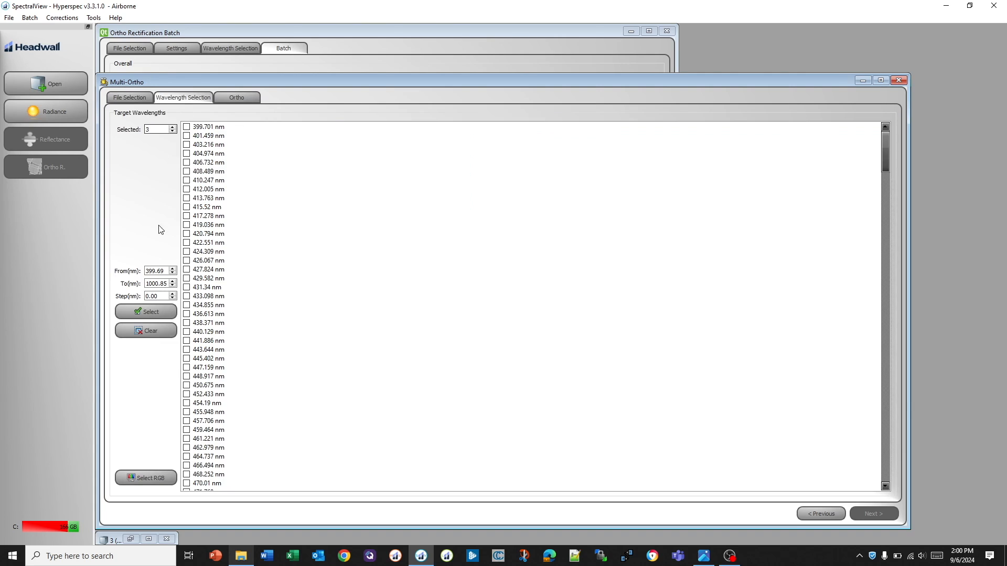
left_click(243, 98)
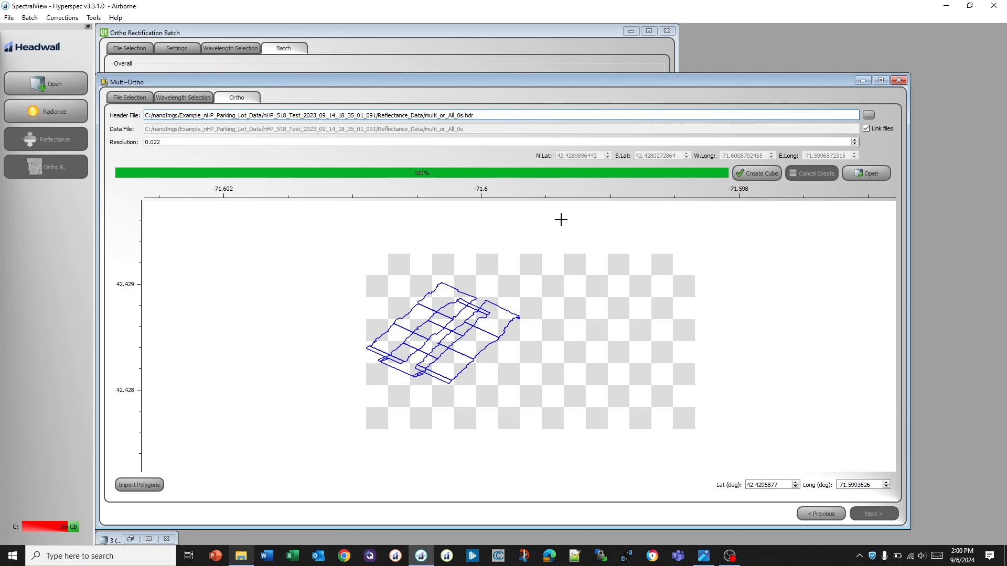
key("BackSpace")
key("BackSpace")
key("BackSpace")
key("BackSpace")
type("Rm0p5.")
left_click(758, 170)
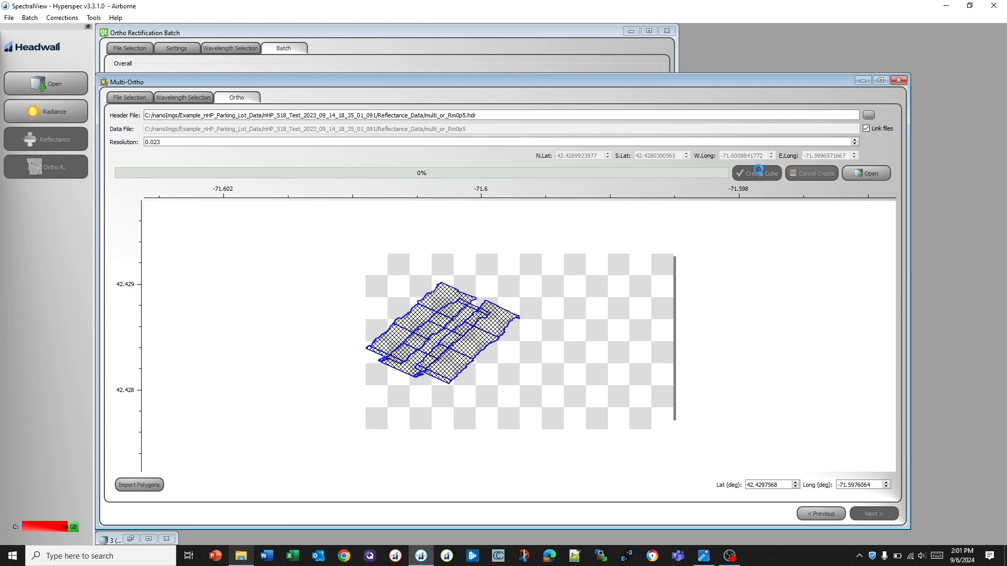
Open the multi_or_Rm0p5 cube with its three wavelengths in an enlarged window and examine the alignment of cracks and parking lines.
left_click(867, 173)
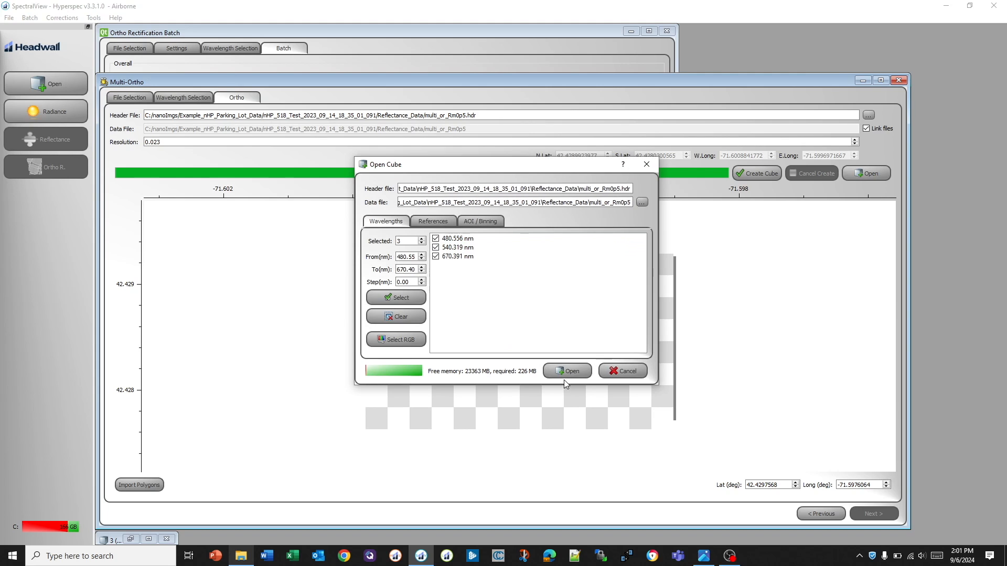
left_click(571, 372)
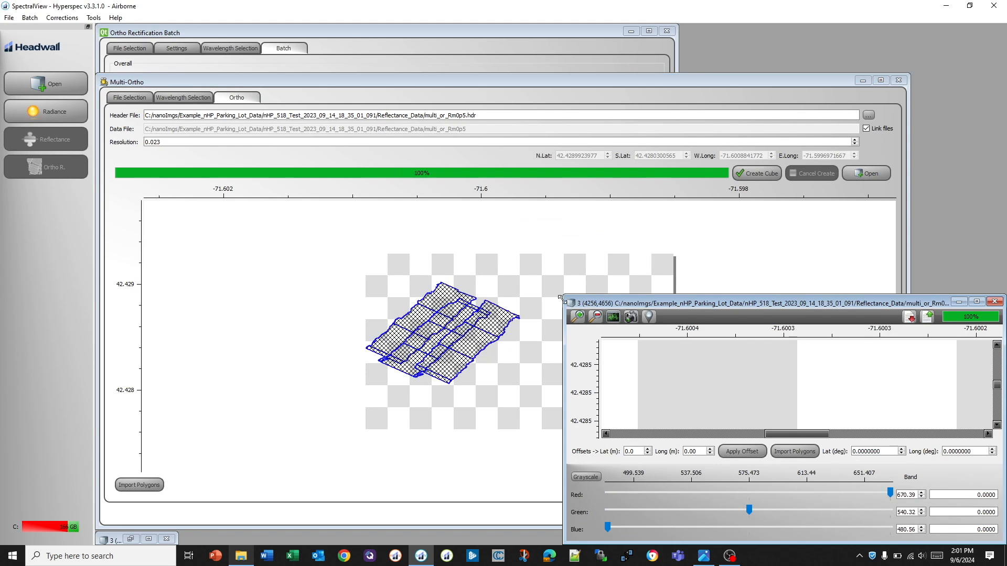
left_click_drag(562, 297, 103, 24)
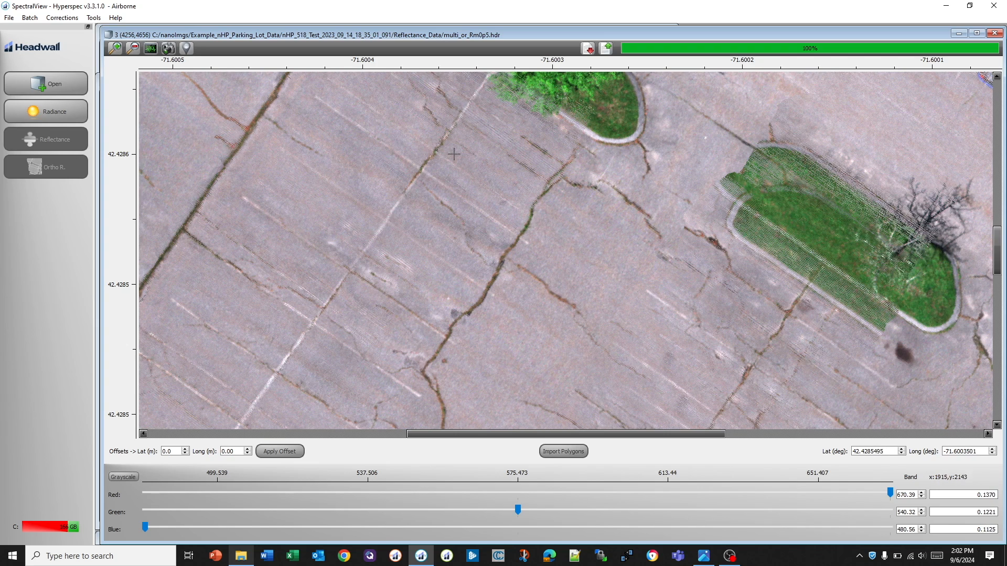
scroll(452, 158, "up", 2)
scroll(455, 171, "down", 1)
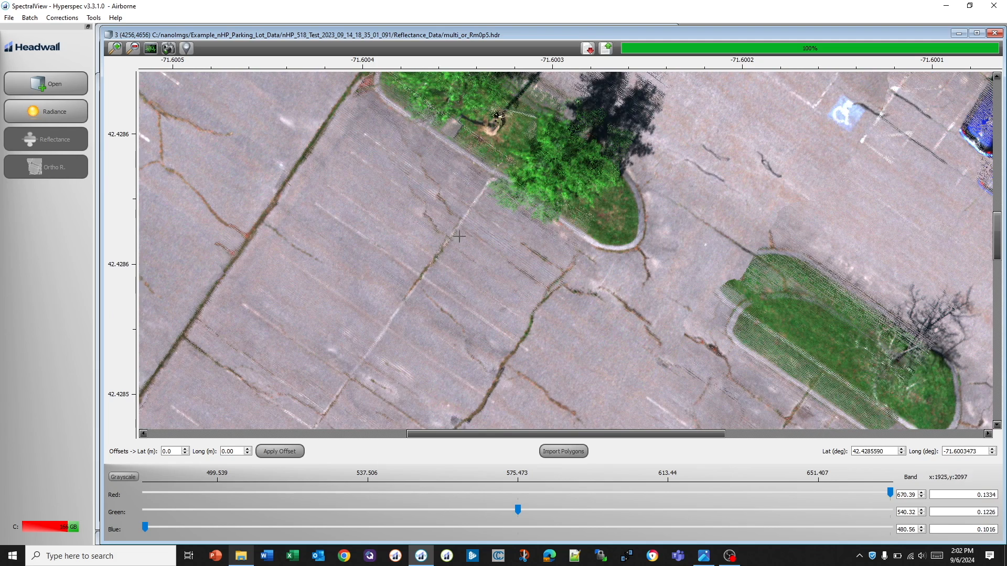
scroll(438, 279, "down", 6)
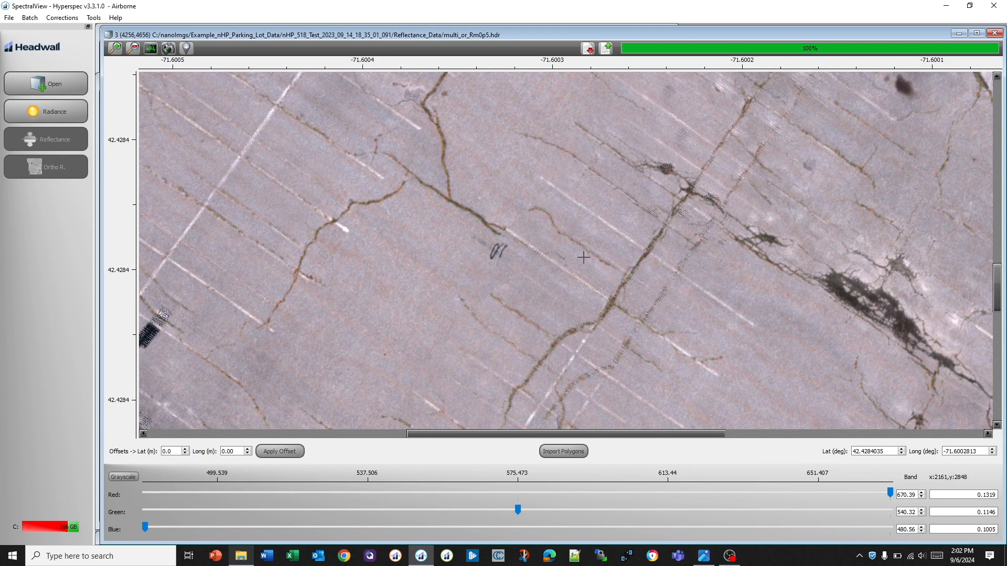
scroll(505, 196, "down", 2)
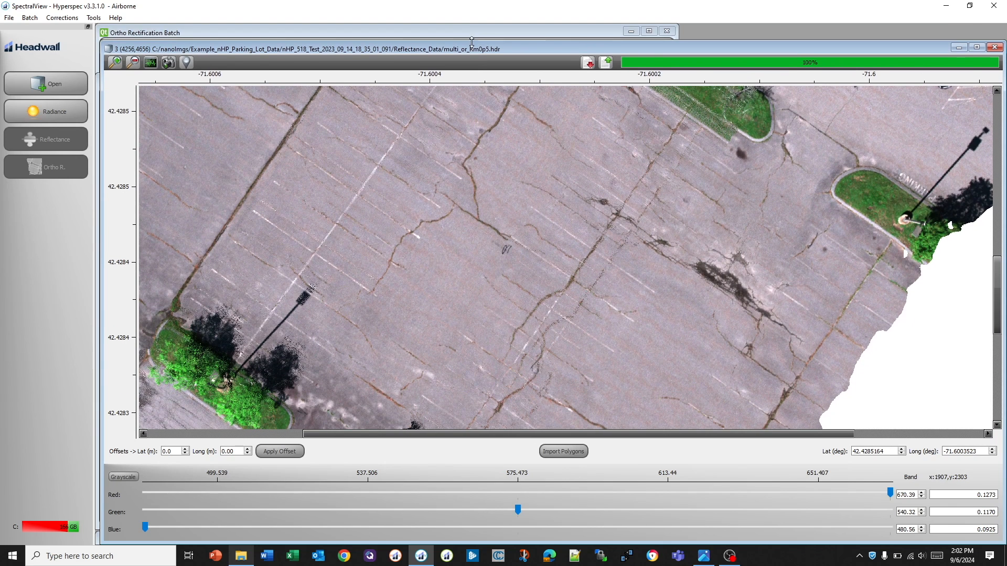
Arrange the multi_or_All_0s and multi_or_Rm0p5 mosaics side by side and compare their flight-line alignment over the same pavement area.
left_click_drag(467, 37, 802, 35)
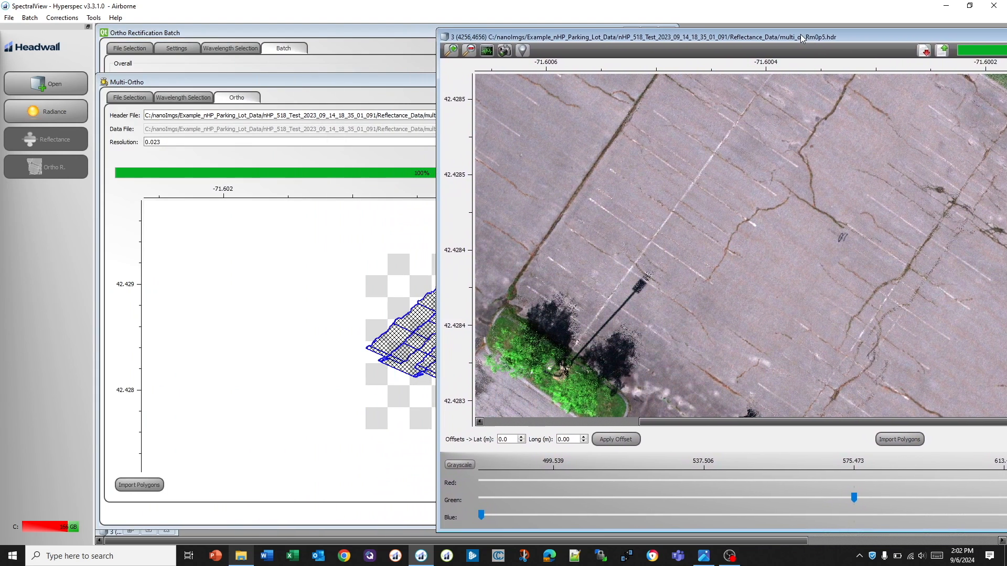
left_click(132, 530)
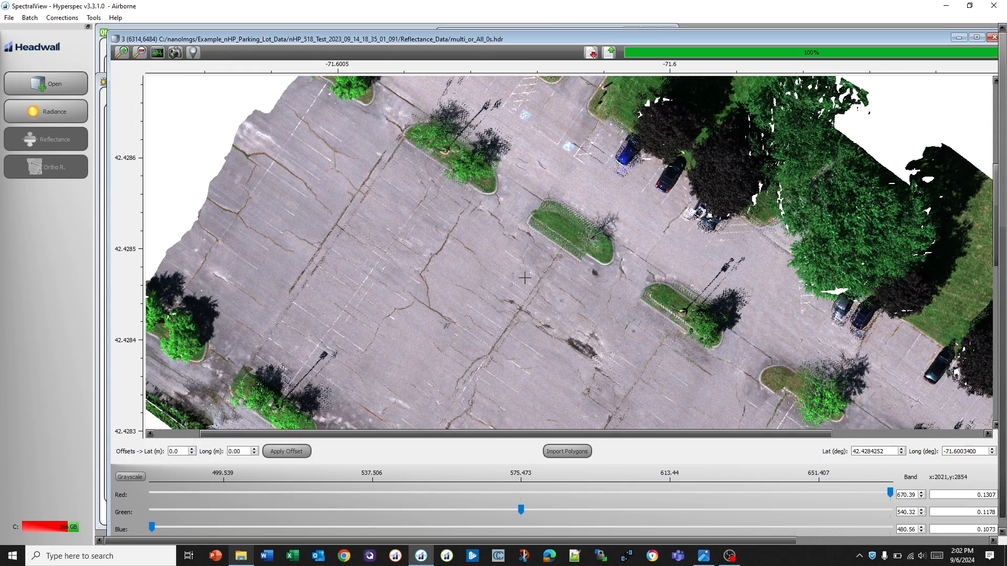
left_click_drag(928, 34, 706, 39)
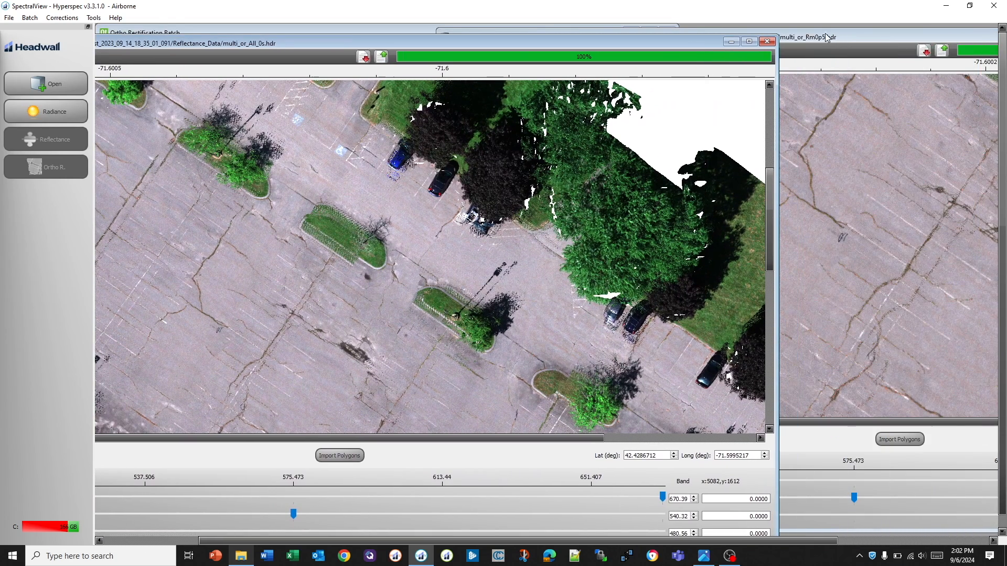
left_click_drag(778, 32, 563, 33)
left_click_drag(421, 42, 491, 36)
scroll(295, 280, "up", 1)
scroll(295, 279, "up", 1)
scroll(287, 287, "down", 1)
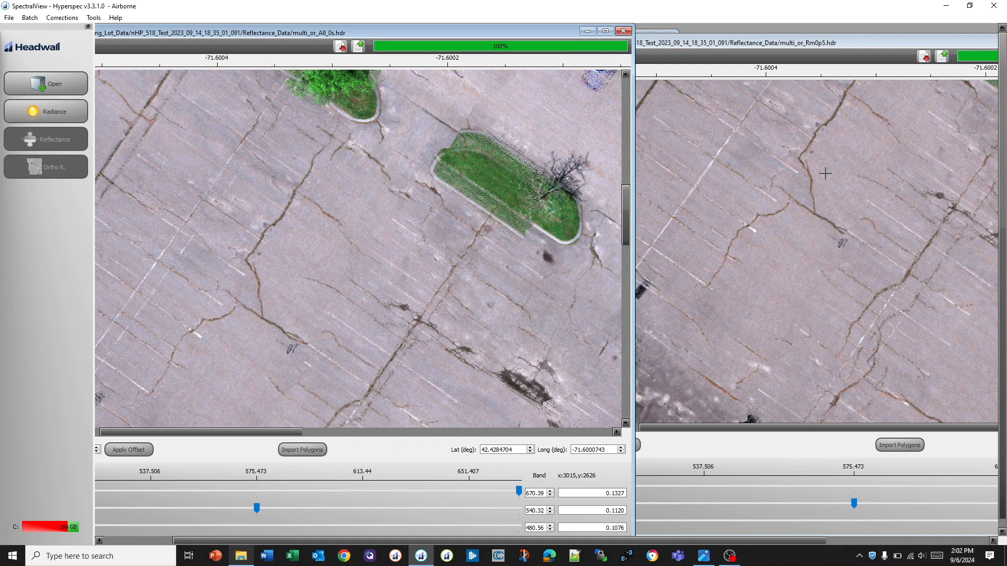
scroll(834, 194, "up", 1)
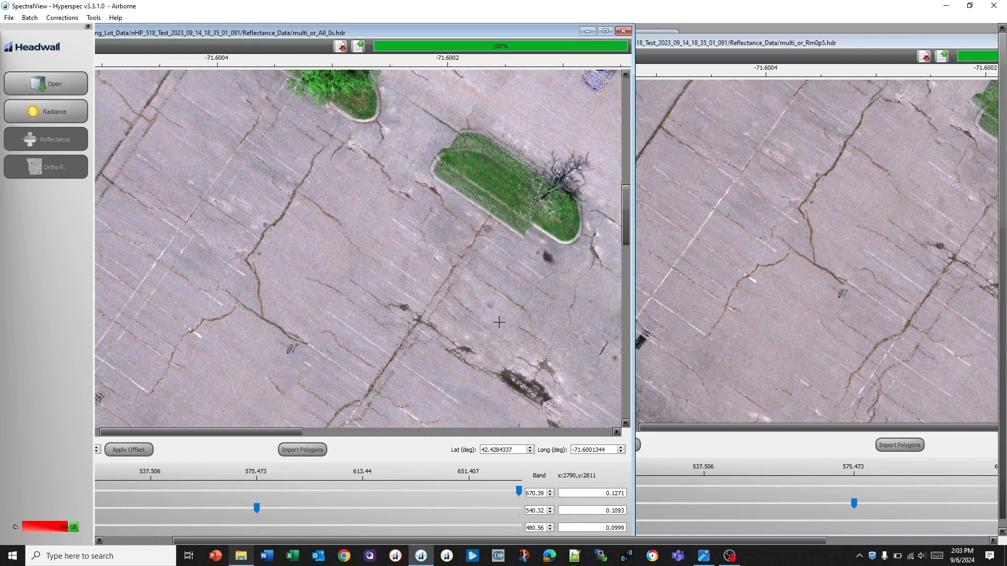
Minimize both the multi_or_All_0s and multi_or_Rm0p5 mosaic windows.
left_click(587, 31)
left_click_drag(679, 38, 370, 46)
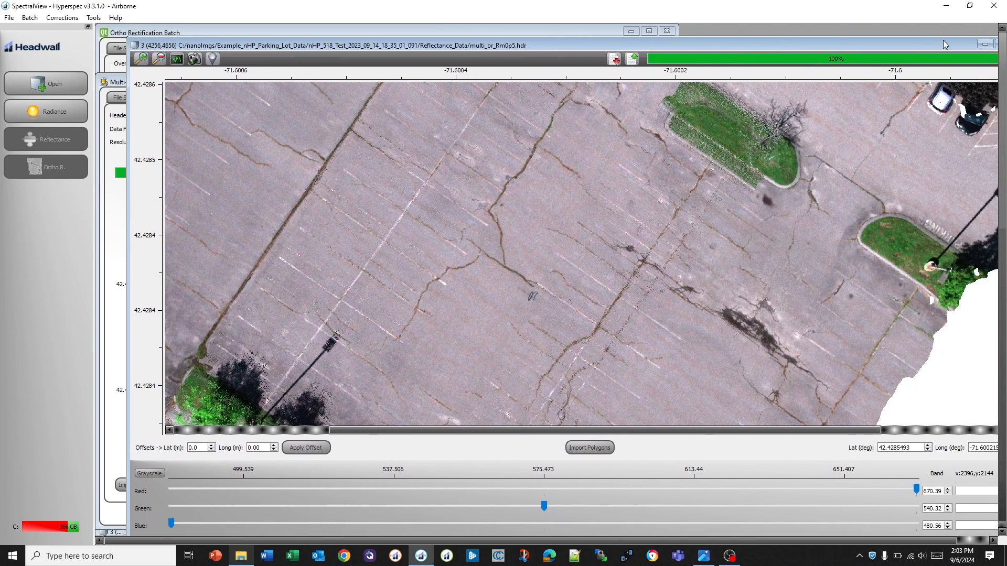
left_click(985, 44)
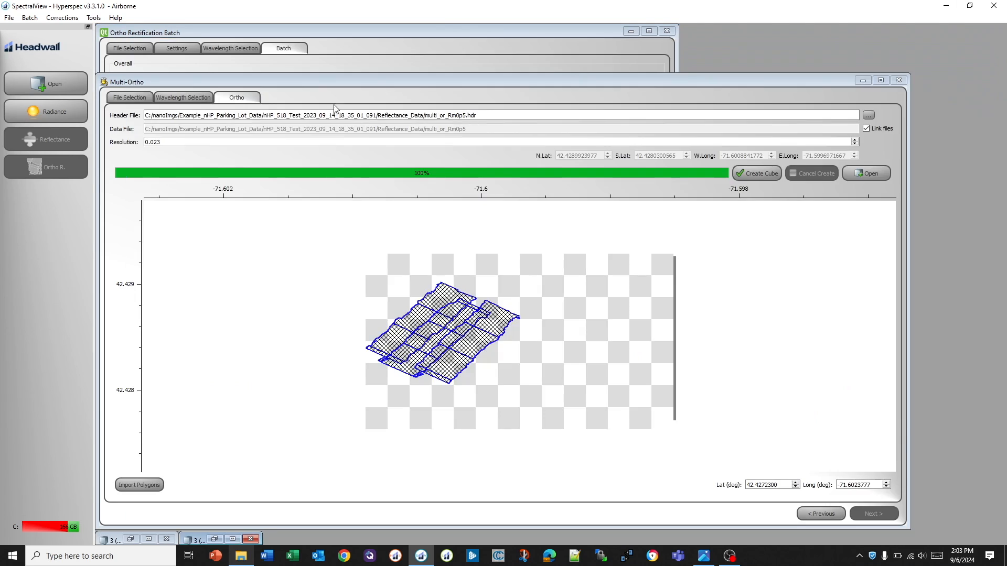
Set the EFL to 12.5 mm in the ortho rectification settings and rerun the batch with the _or suffix and overwriting enabled.
left_click(175, 50)
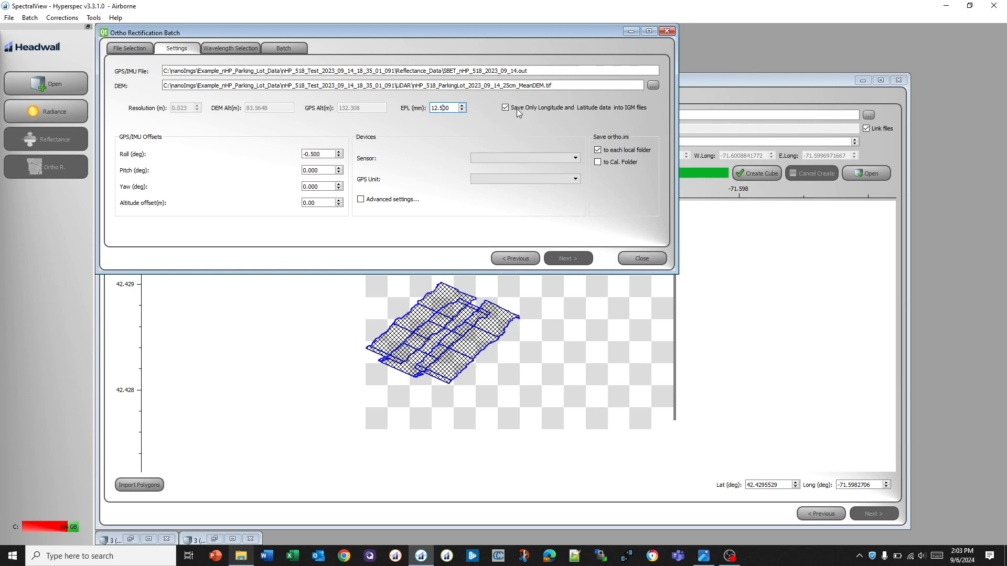
left_click(292, 49)
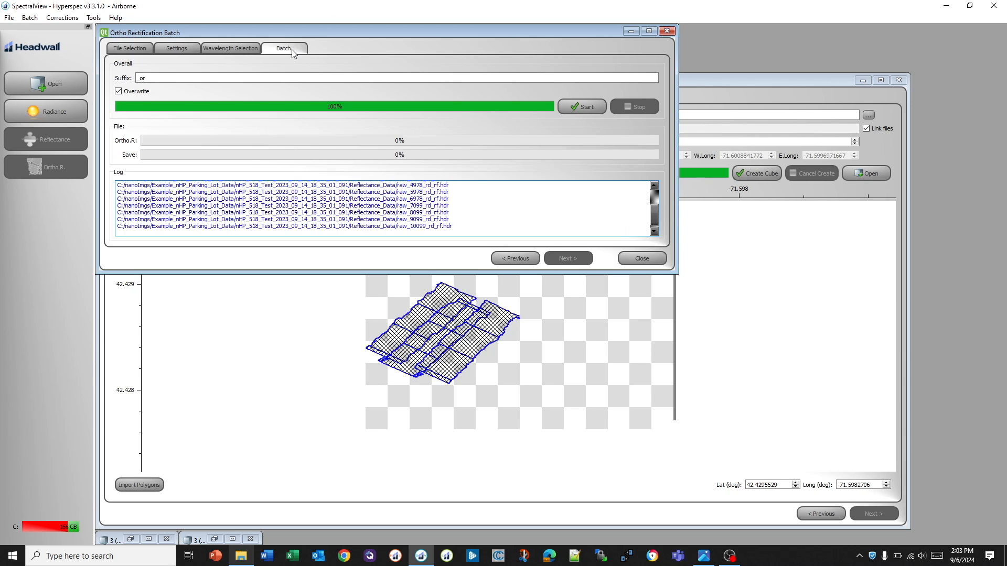
left_click(579, 108)
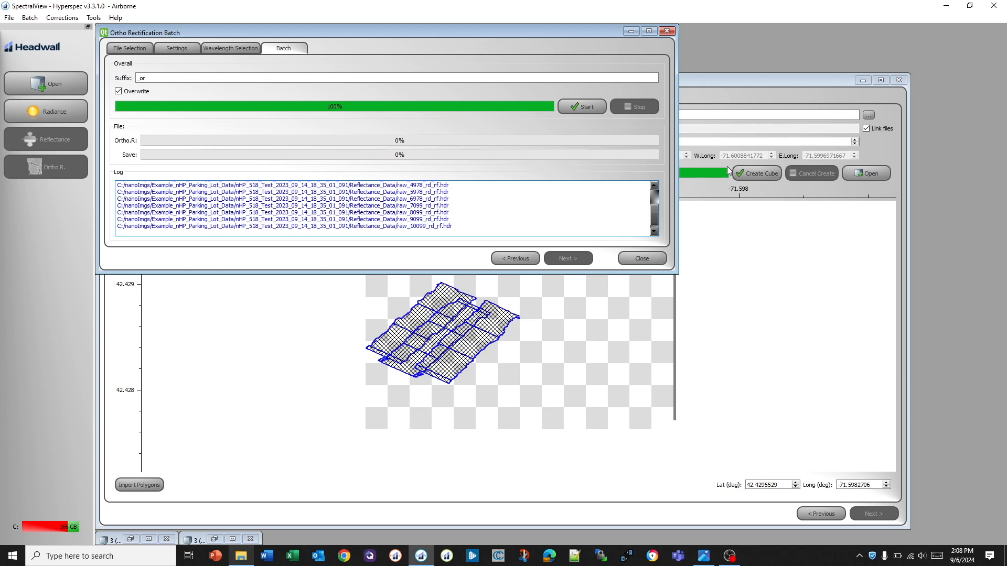
Rename the Multi-Ortho output header as multi_or_EFL_12p5_Rm0p5.hdr and create the mosaic cube.
left_click(758, 78)
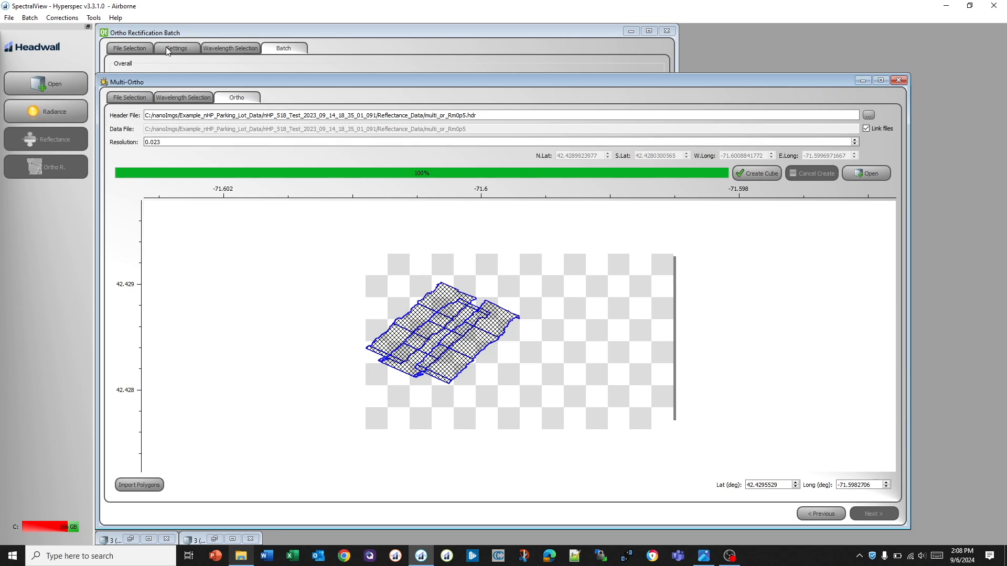
left_click(469, 116)
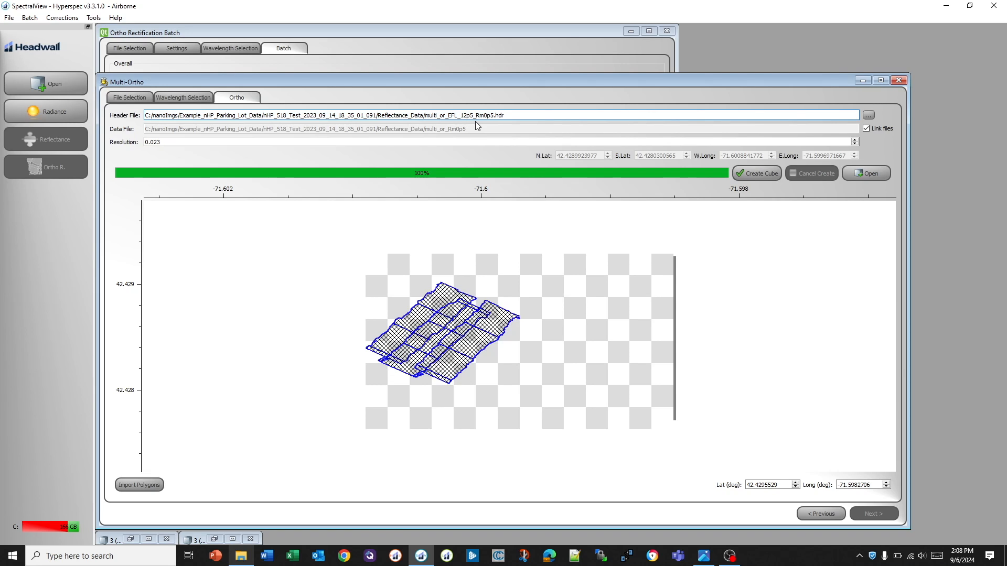
left_click(761, 173)
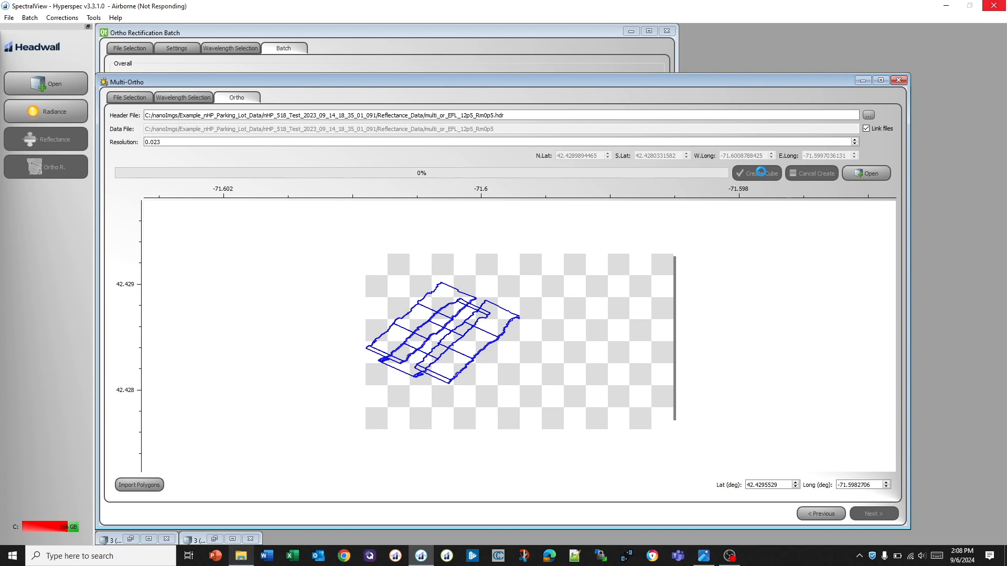
Open the multi_or_EFL_12p5_Rm0p5 cube with its three wavelengths and examine the flight-line alignment along the pavement cracks and lines.
left_click(396, 297)
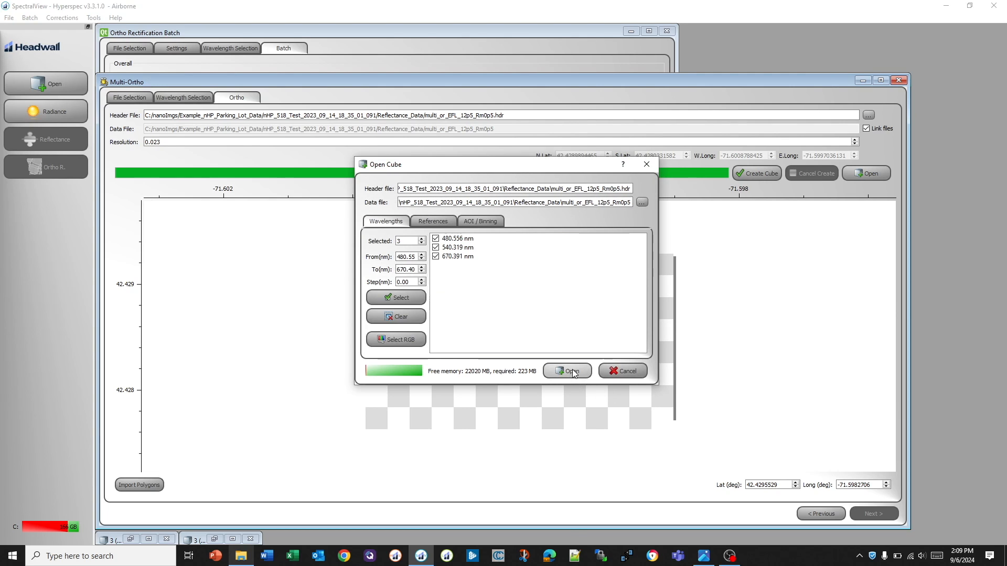
left_click(572, 370)
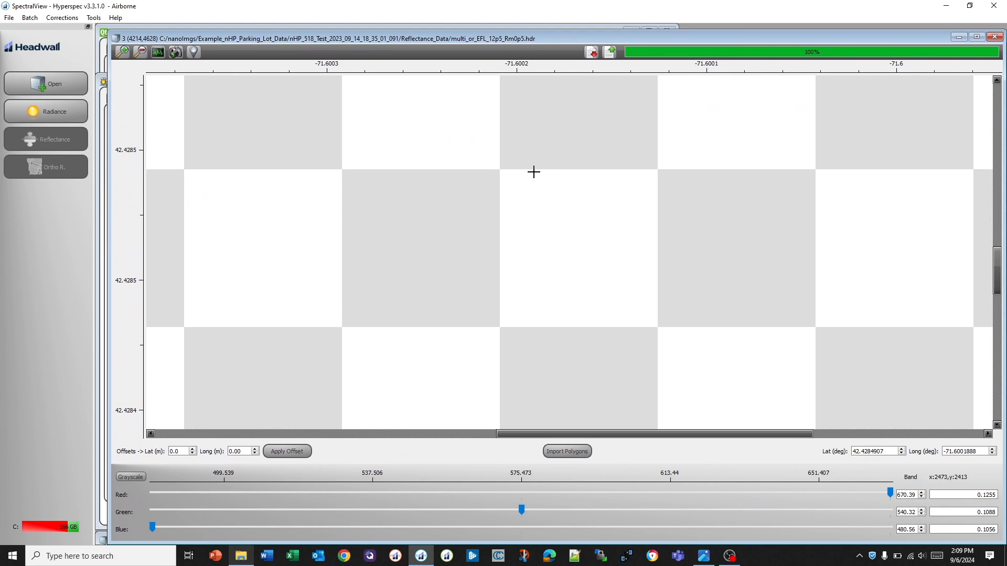
scroll(581, 215, "down", 1)
scroll(574, 217, "down", 1)
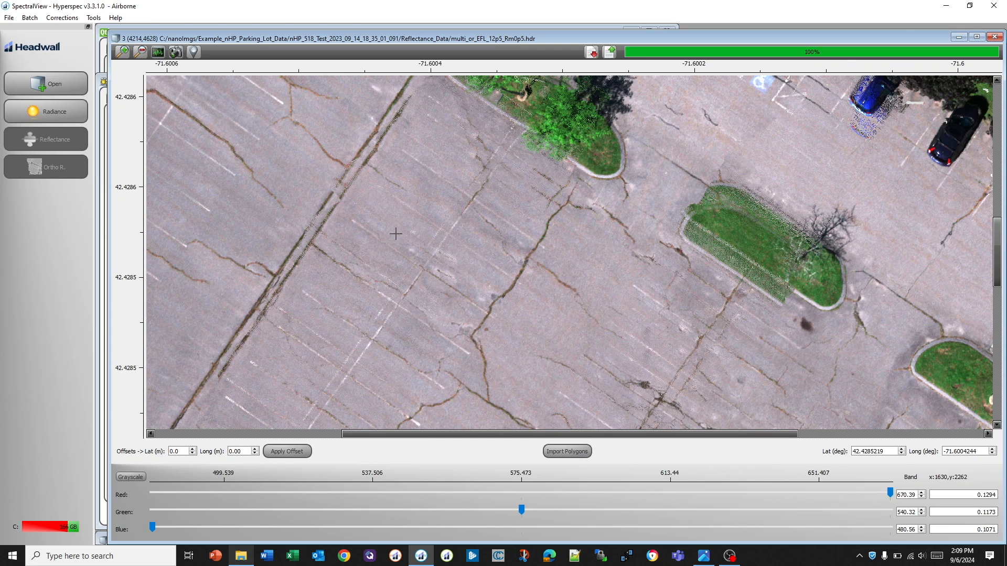
scroll(425, 241, "down", 1)
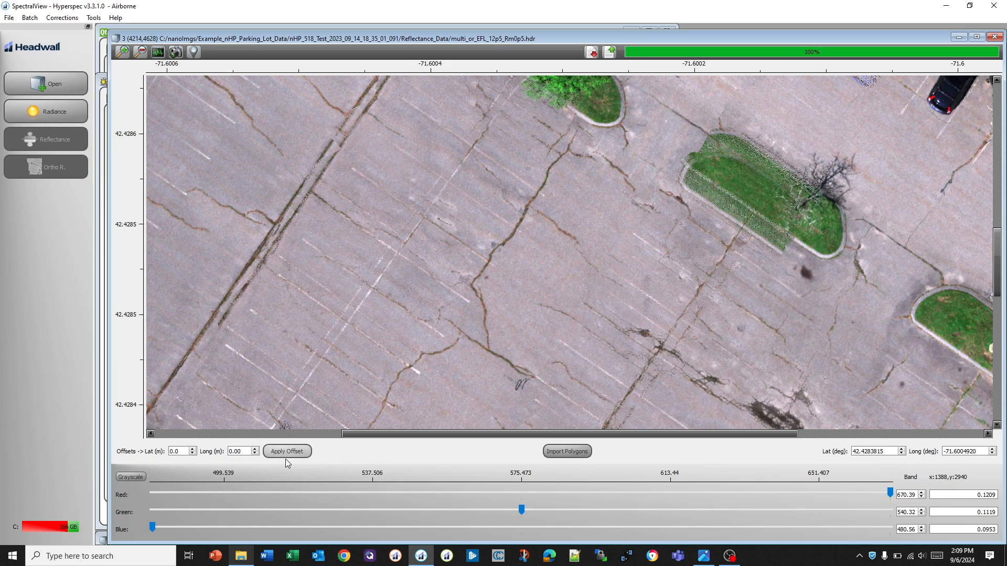
Switch to File Explorer and review the Ortho Lens EFL entry in the preview of ortho.ini in the nHP-518 folder.
left_click(240, 557)
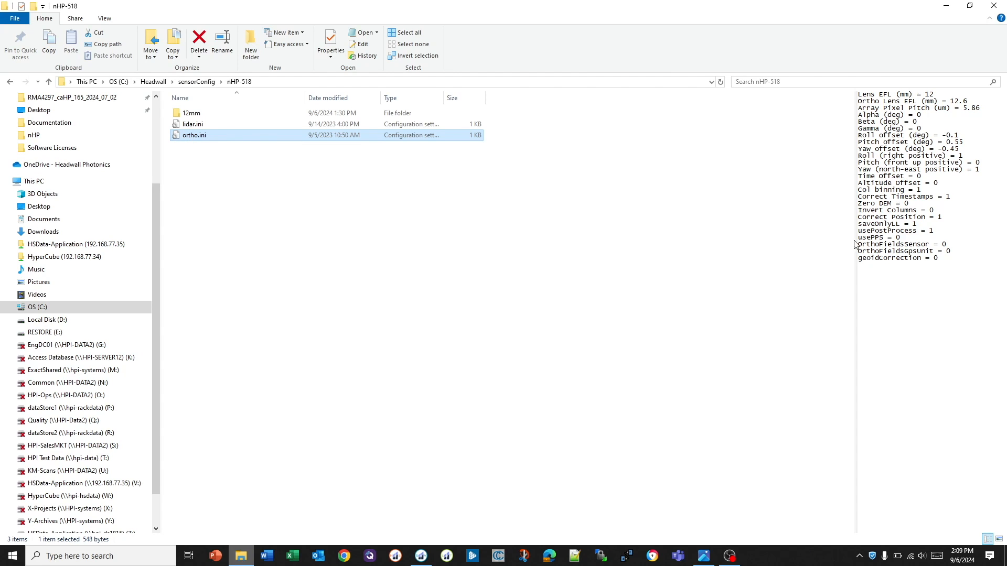
left_click(971, 101)
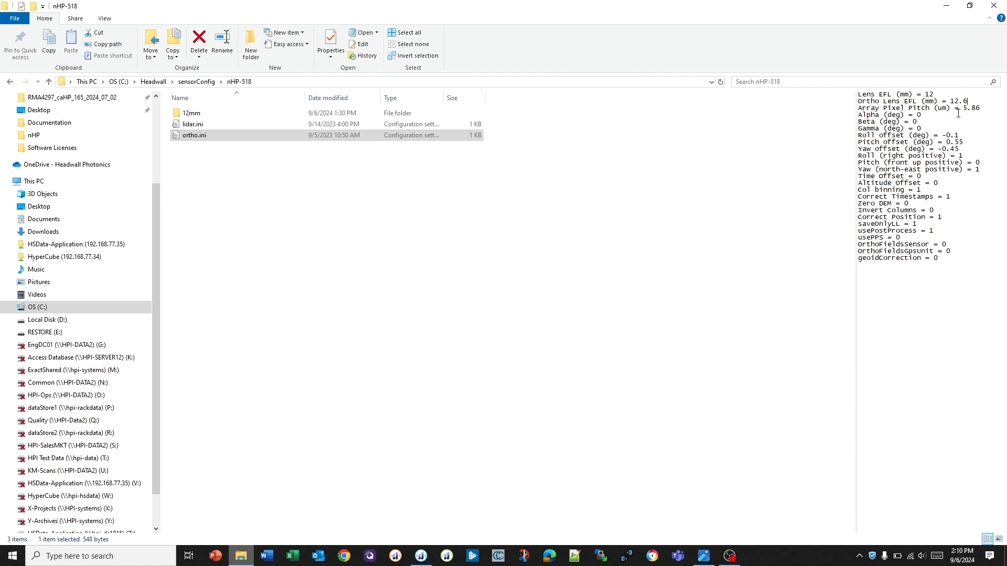
Switch back to SpectralView, set the EFL to 12.6 mm and the roll offset to -0.1 deg, and rerun the ortho rectification batch.
left_click(945, 8)
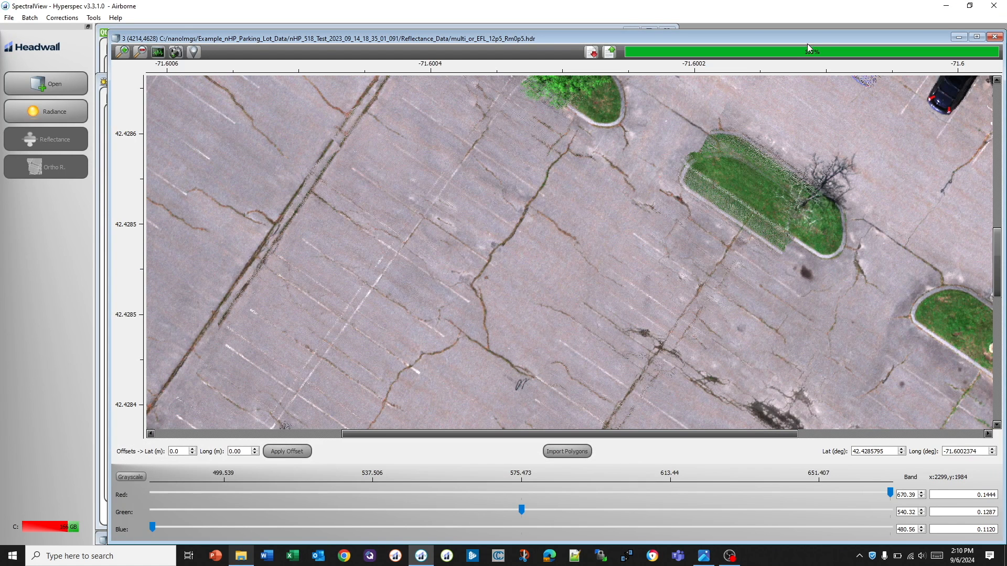
left_click(959, 37)
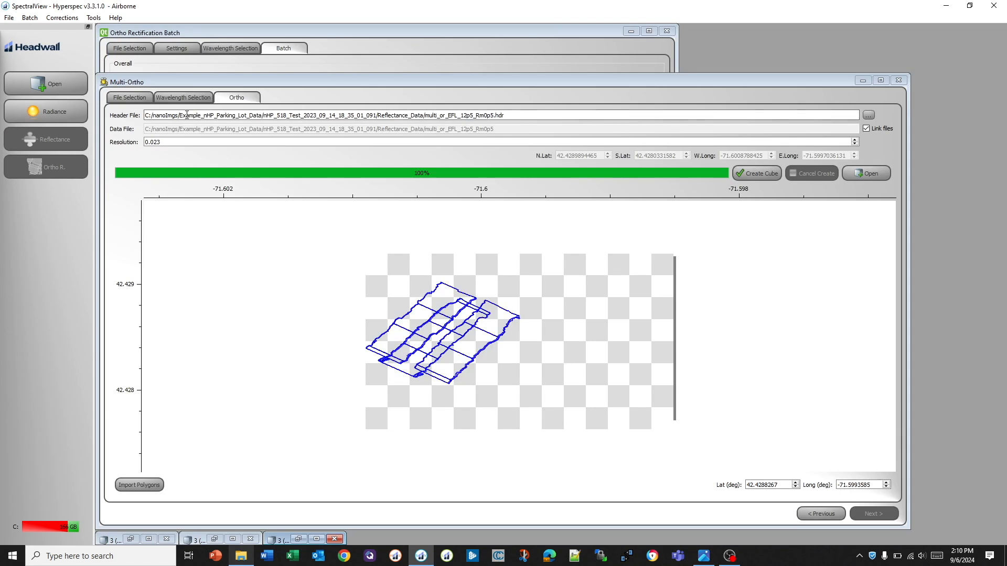
left_click(174, 47)
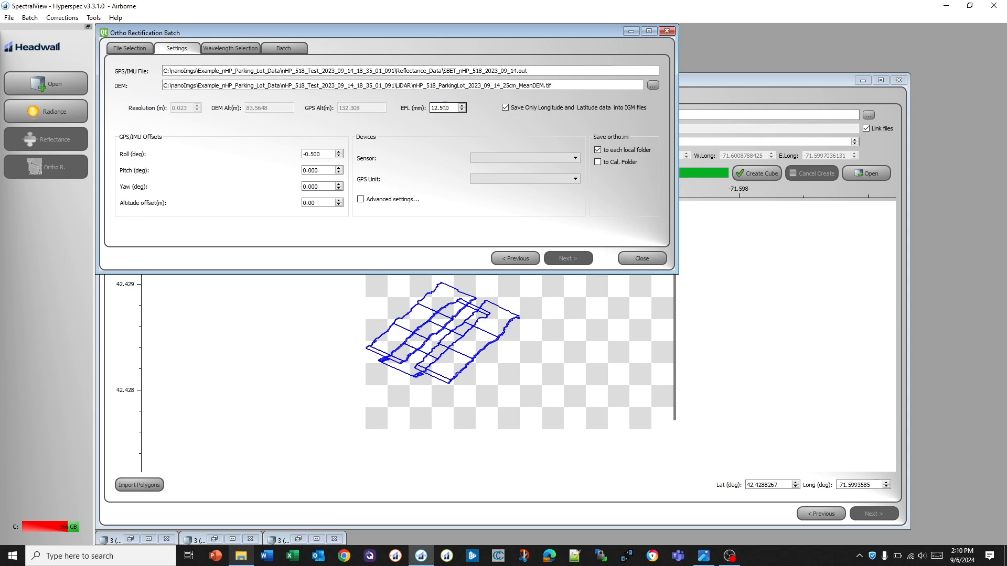
left_click(319, 155)
left_click(283, 48)
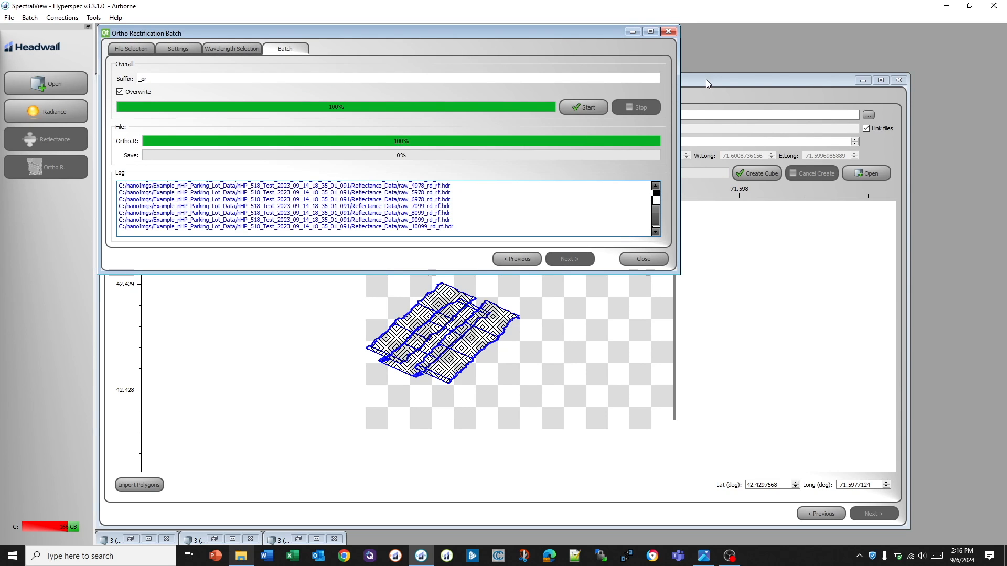
Rename the Multi-Ortho output header as multi_or_EFL_12p6_Rm0p1.hdr and create the mosaic cube.
left_click(705, 83)
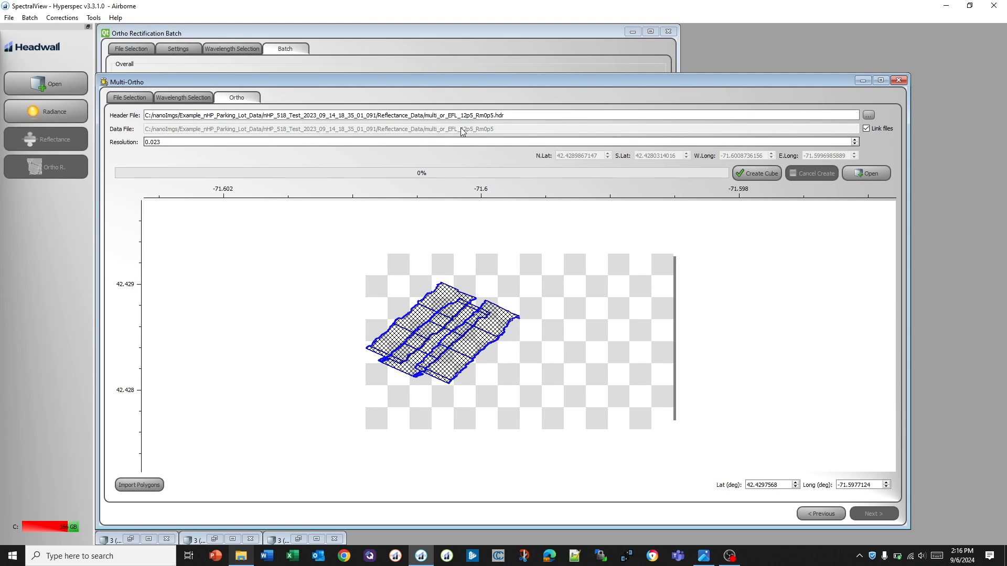
left_click(477, 116)
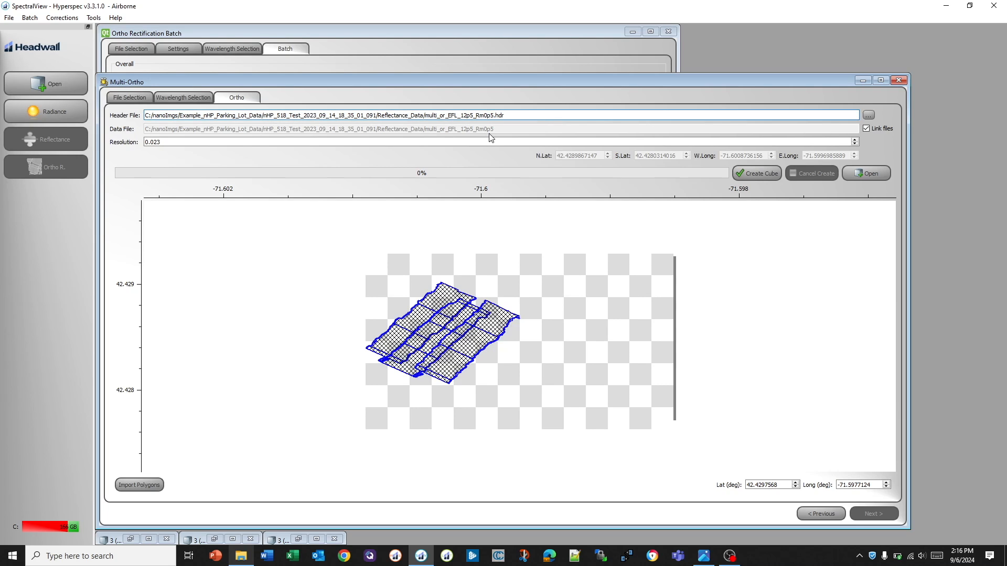
key("BackSpace")
type("6")
left_click(758, 173)
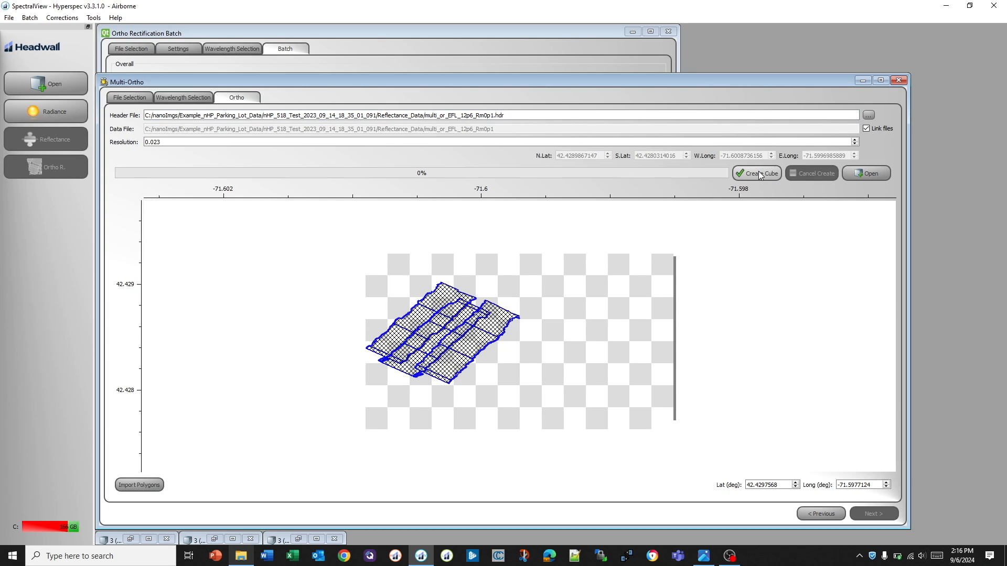
Open the multi_or_EFL_12p6_Rm0p1 cube with its three wavelengths and examine the flight-line alignment around the pavement cracks and grass islands.
left_click(871, 174)
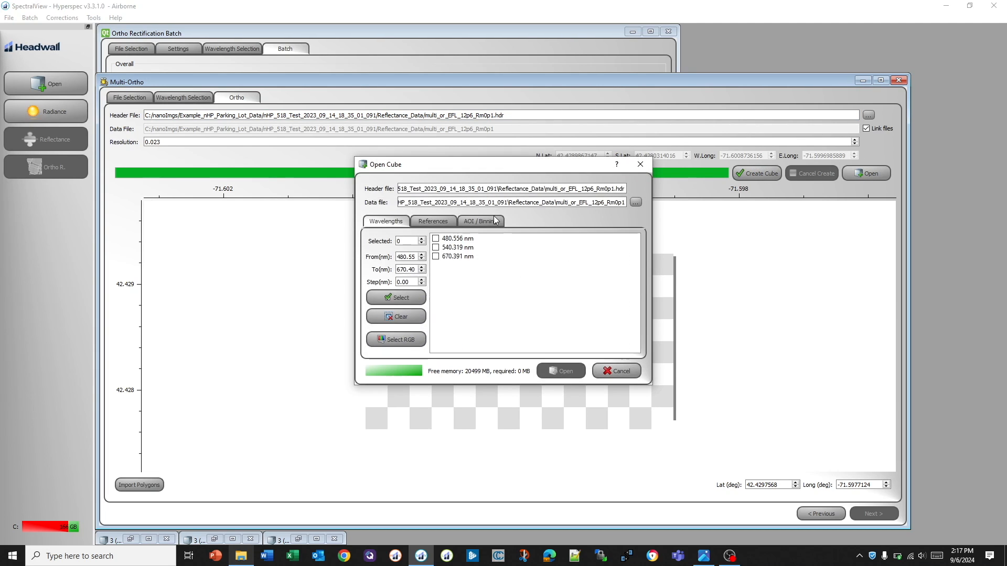
left_click(568, 371)
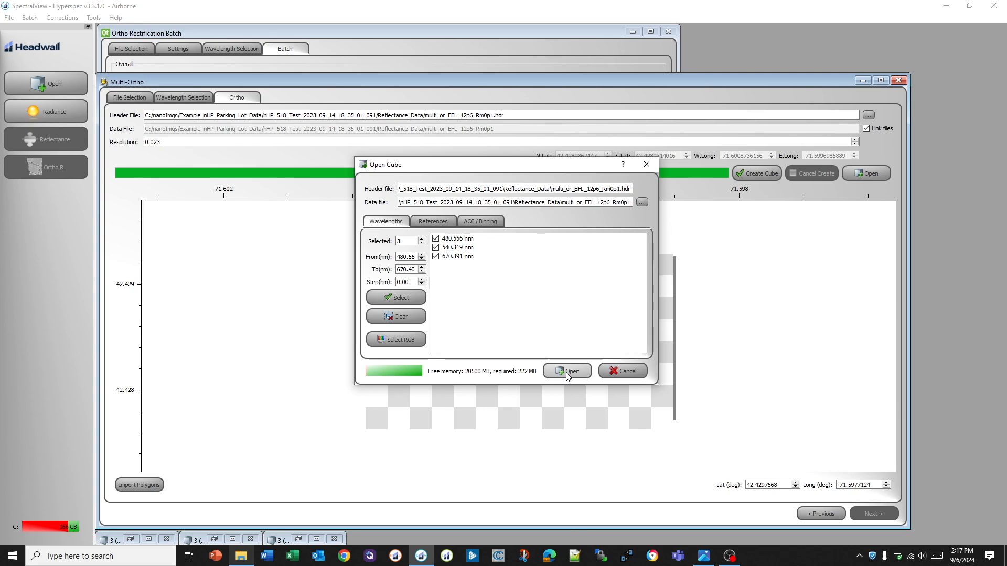
left_click_drag(561, 293, 99, 24)
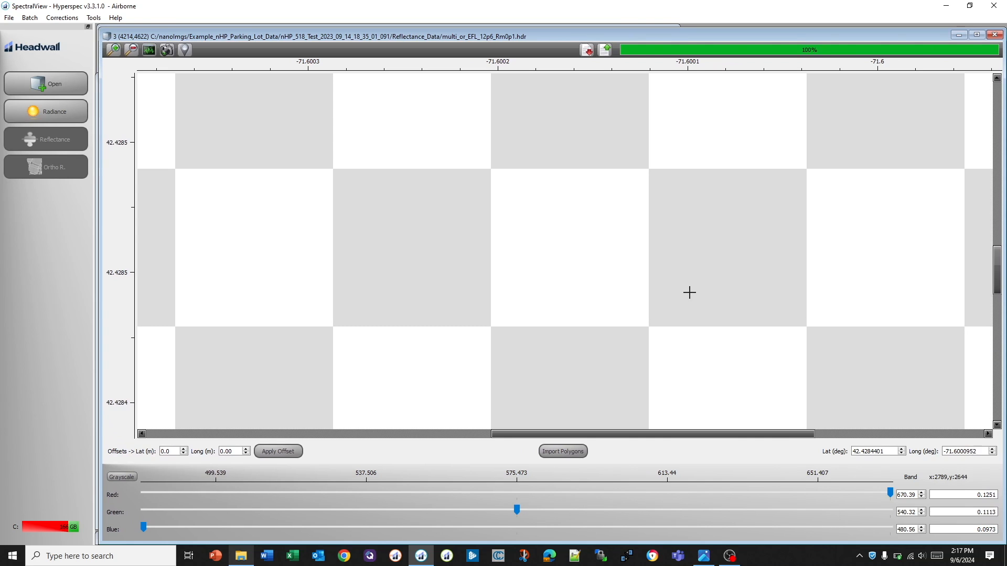
scroll(640, 284, "down", 2)
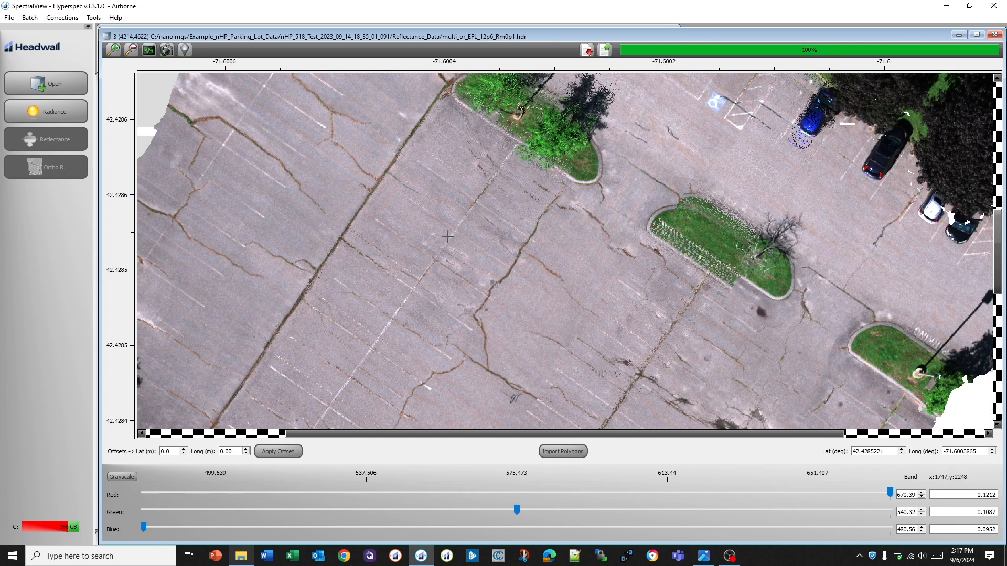
scroll(457, 259, "down", 1)
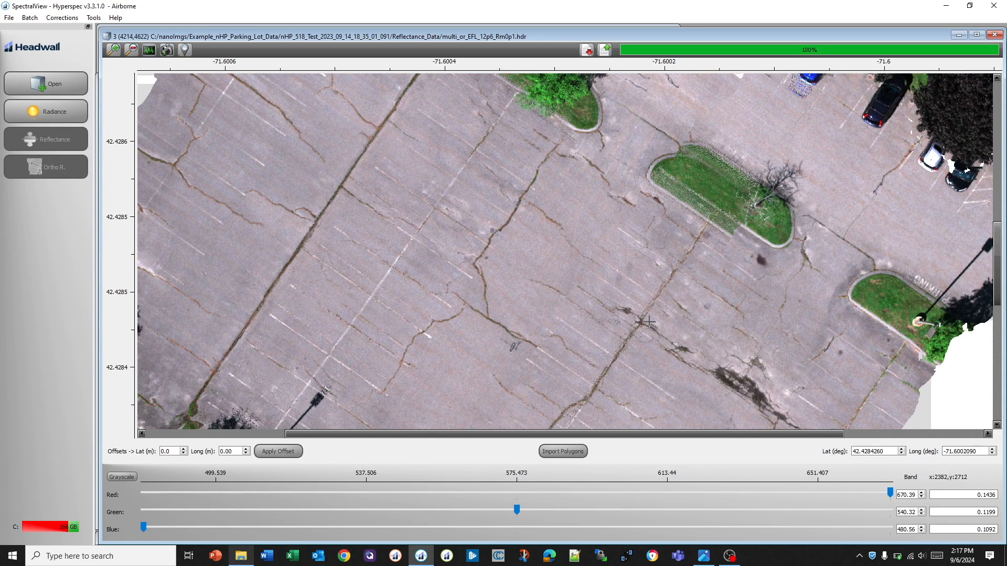
scroll(645, 311, "up", 3)
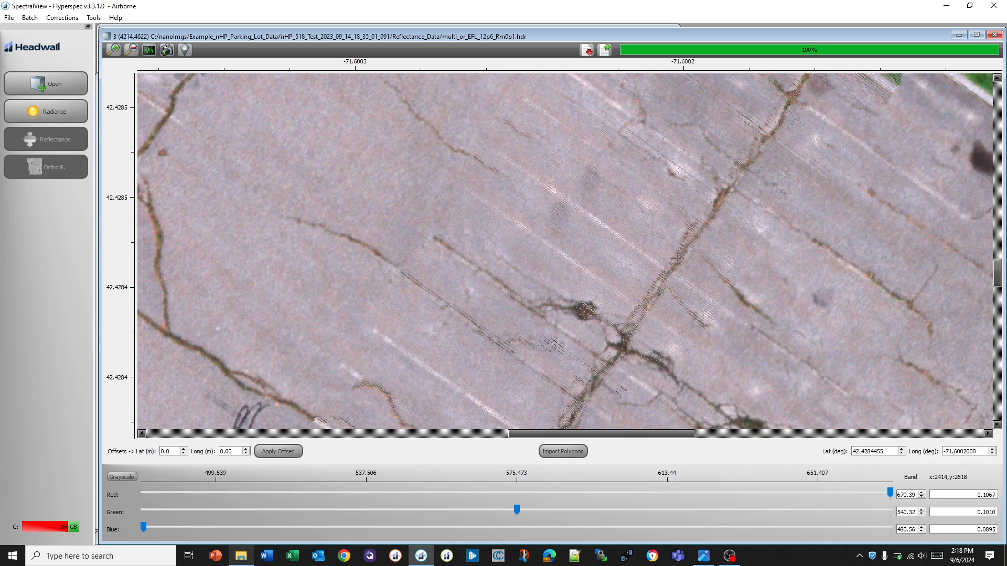
scroll(654, 275, "down", 1)
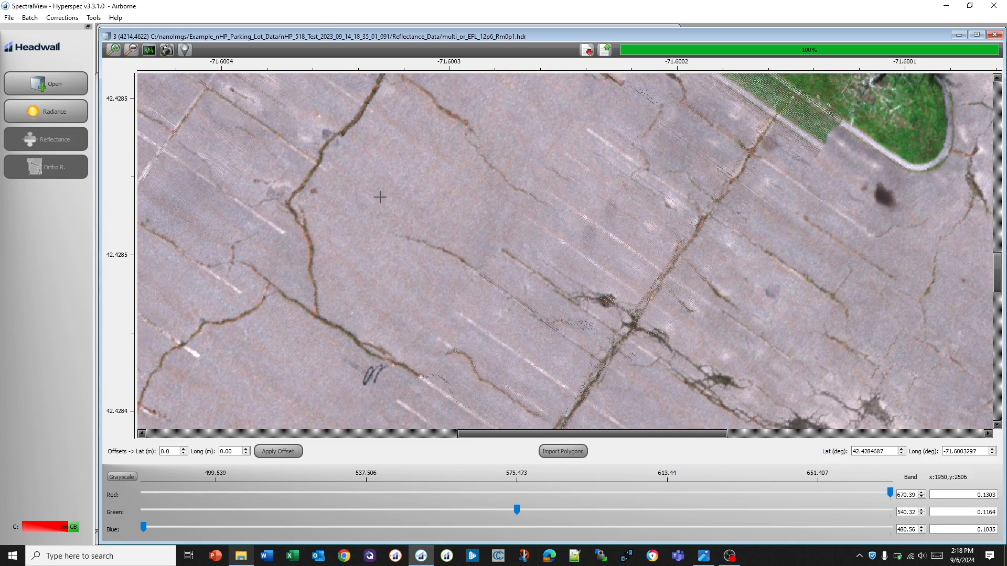
scroll(399, 216, "down", 1)
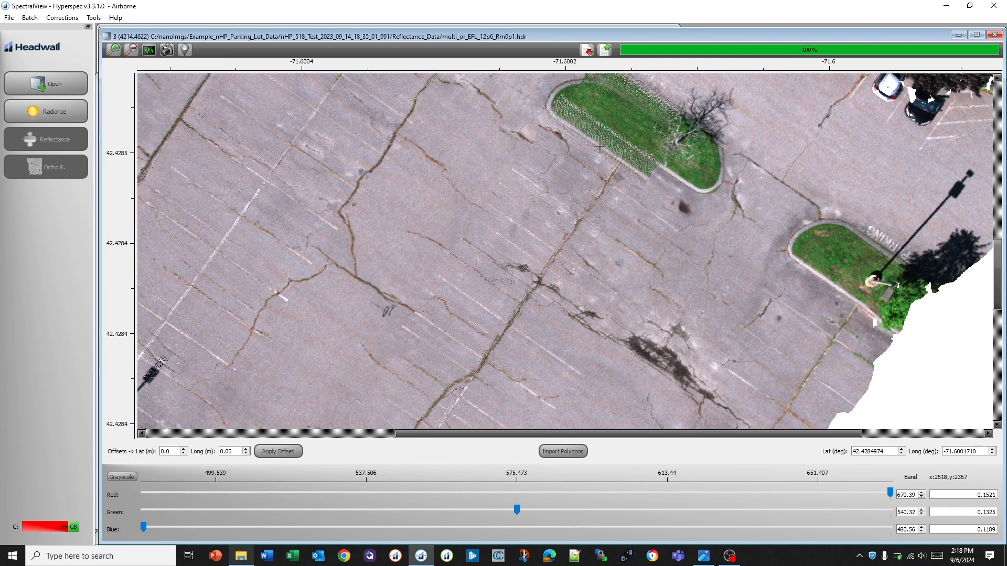
scroll(592, 167, "up", 3)
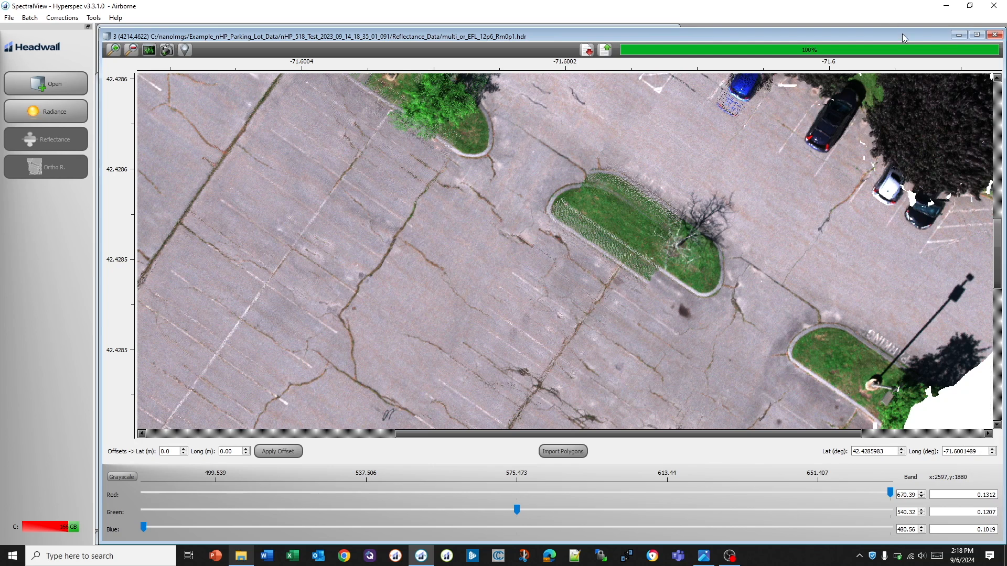
Set the pitch offset to 0.5 deg in the ortho rectification settings and rerun the batch with the _or suffix and overwriting enabled.
left_click(965, 38)
left_click(167, 51)
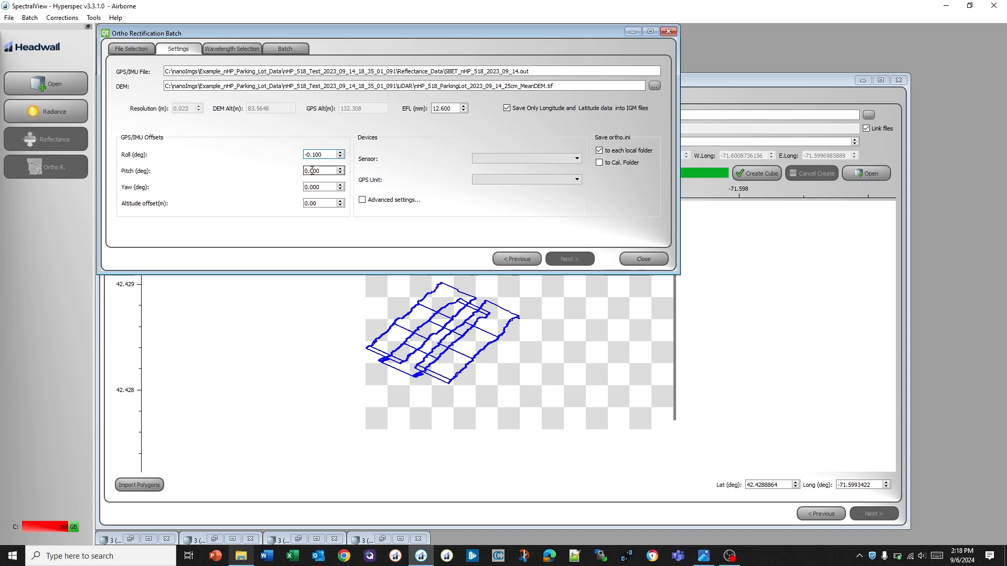
left_click(315, 171)
left_click(294, 46)
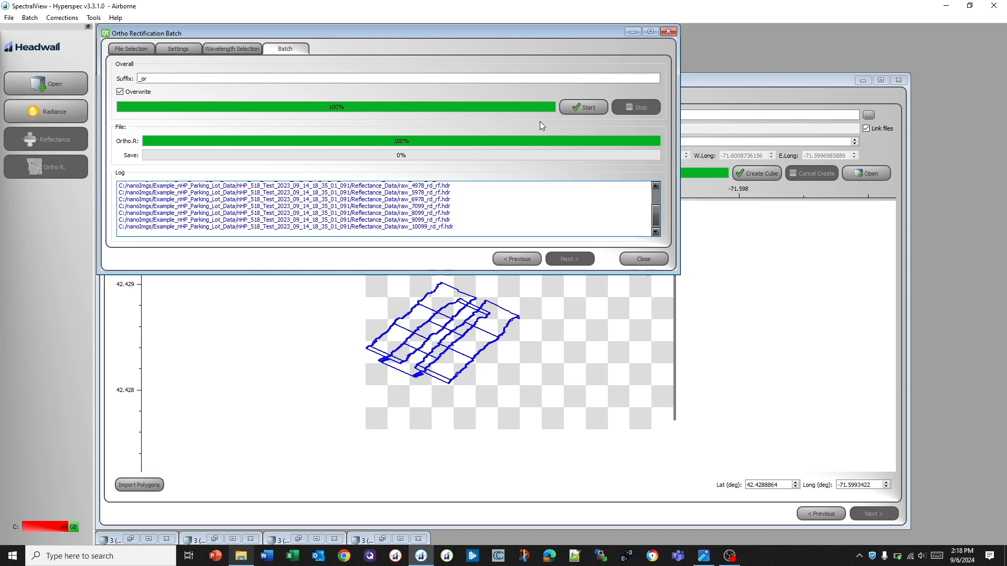
left_click(572, 106)
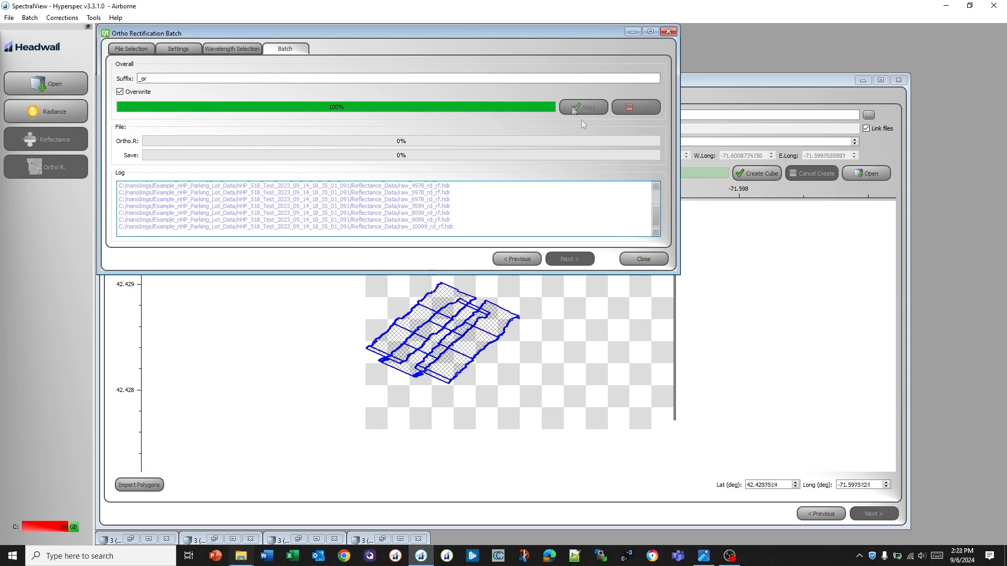
Rename the Multi-Ortho output header as multi_or_EFL_12p6_Rm0p1_P0p5.hdr and create the mosaic cube.
left_click(717, 83)
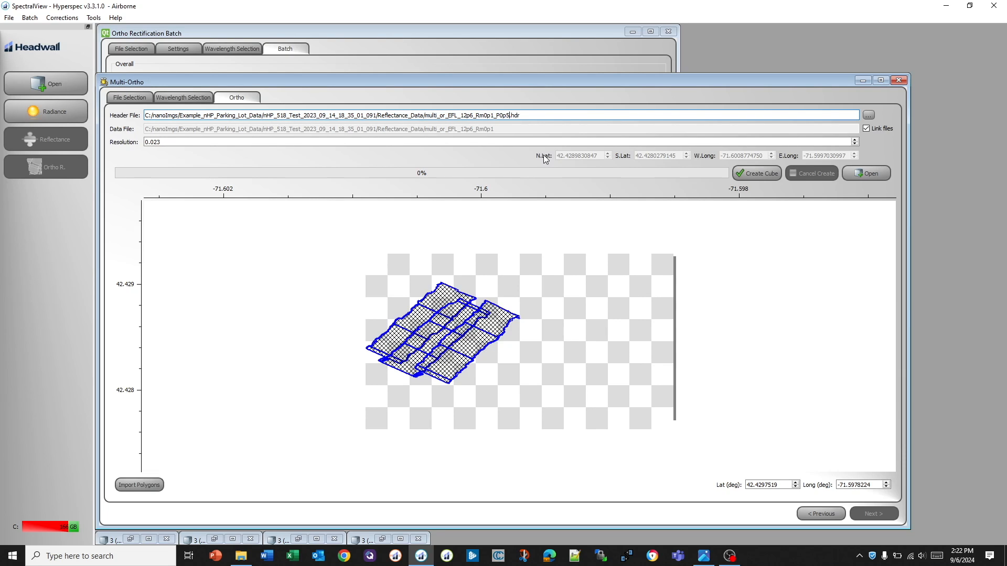
key("Return")
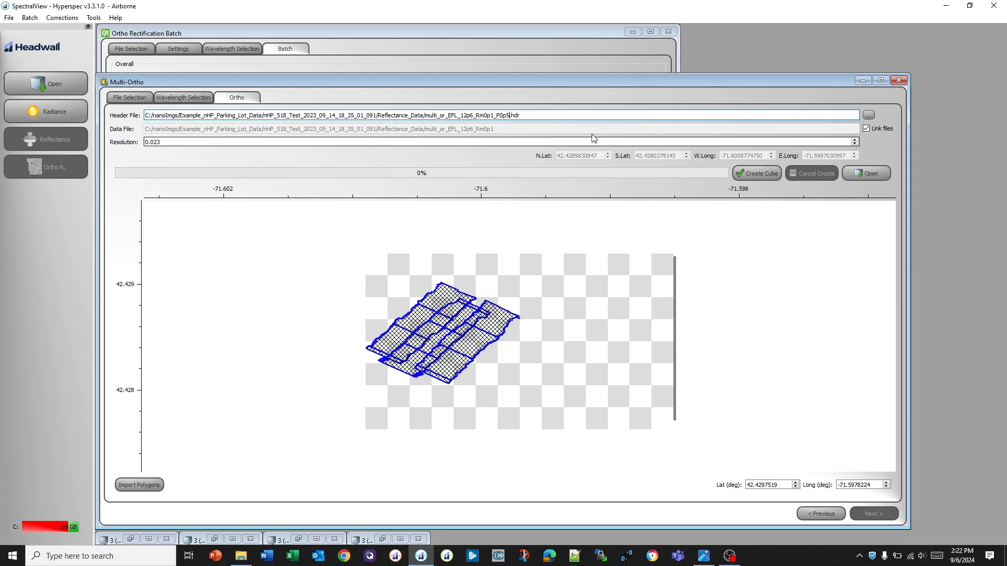
left_click(766, 171)
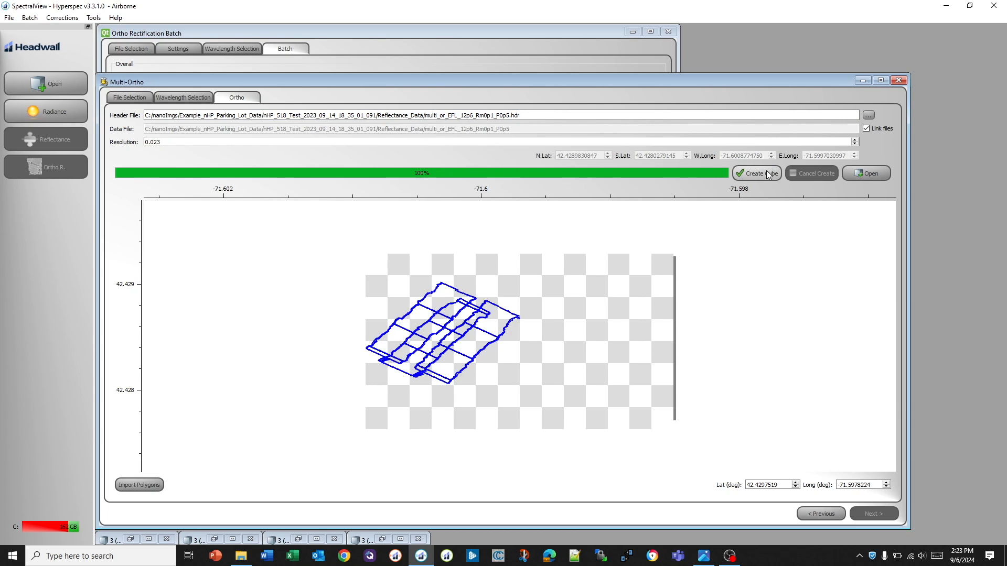
Open the multi_or_EFL_12p6_Rm0p1_P0p5 cube with its three wavelengths and examine the flight-line alignment along the curbs, cracks and parking lines.
left_click(863, 172)
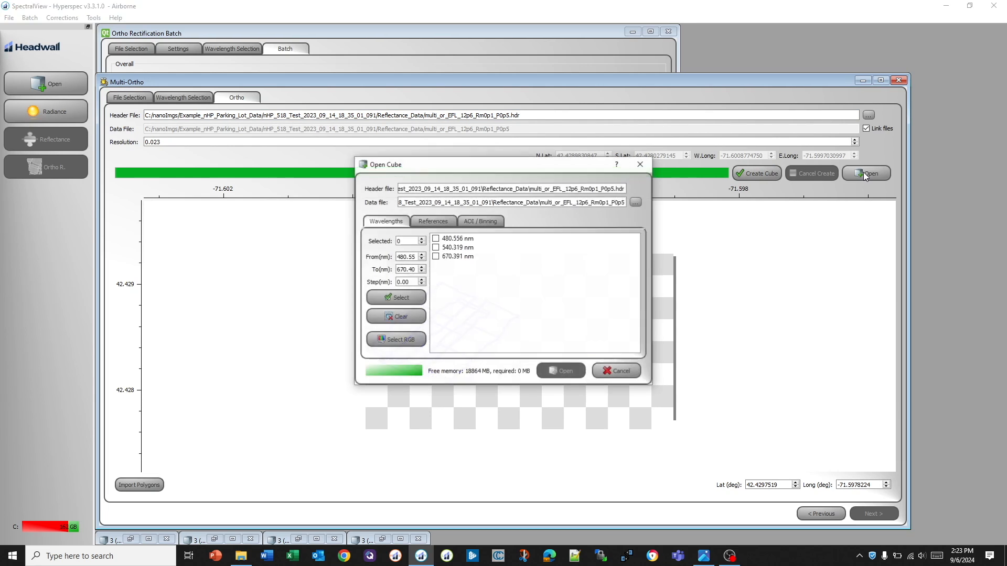
left_click(401, 297)
left_click(555, 369)
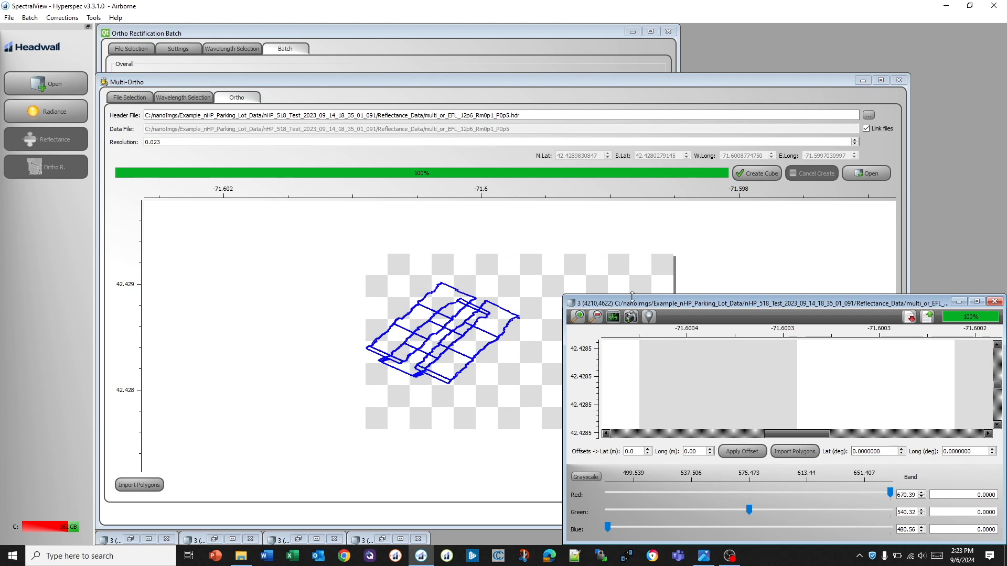
left_click_drag(564, 296, 100, 30)
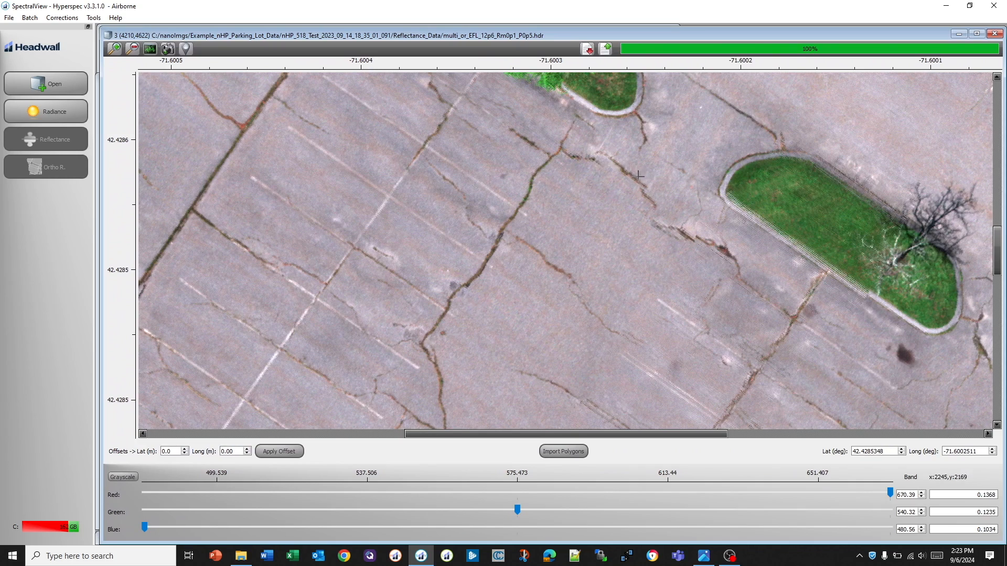
scroll(582, 278, "down", 2)
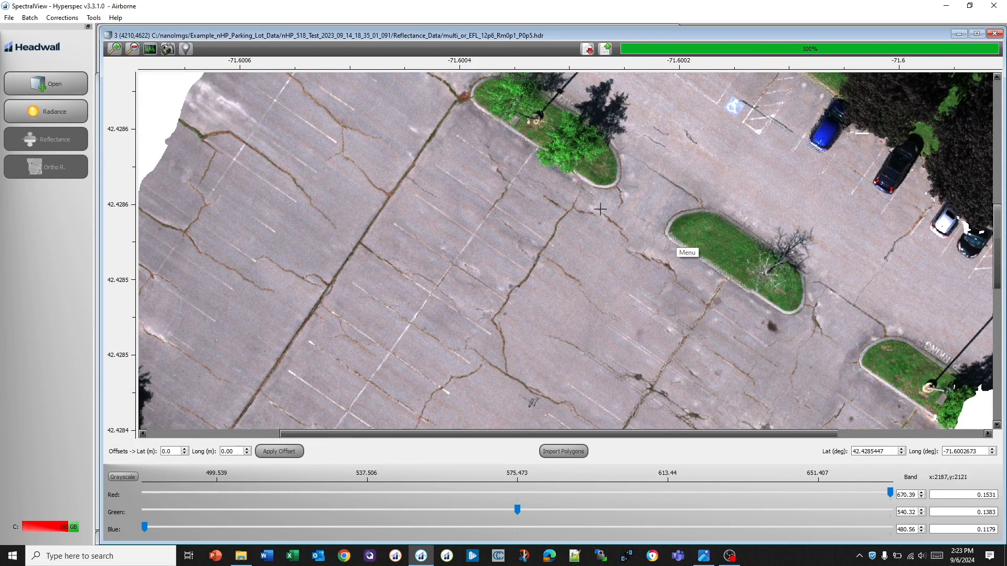
scroll(703, 252, "up", 2)
scroll(488, 235, "down", 2)
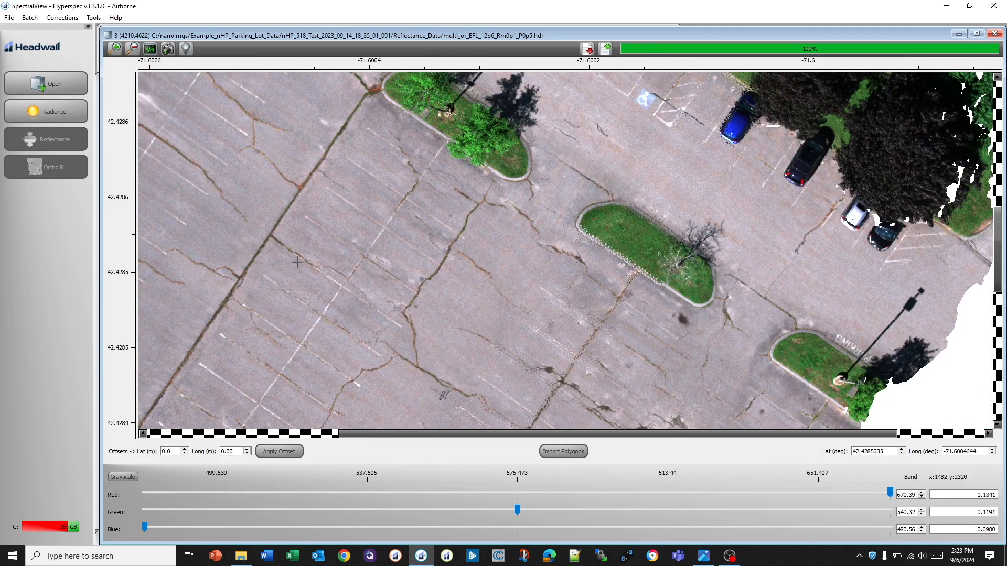
scroll(414, 127, "up", 1)
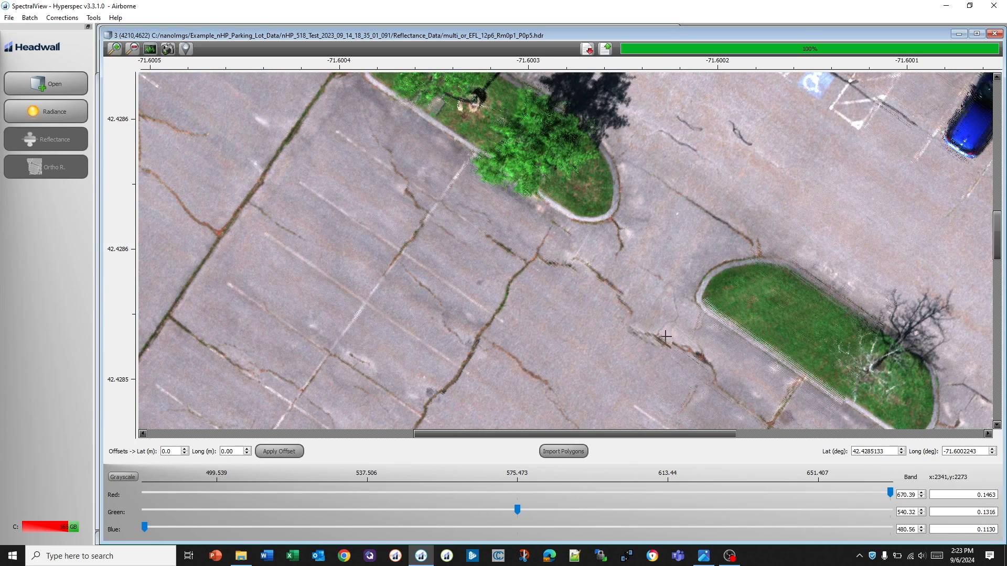
scroll(713, 311, "down", 2)
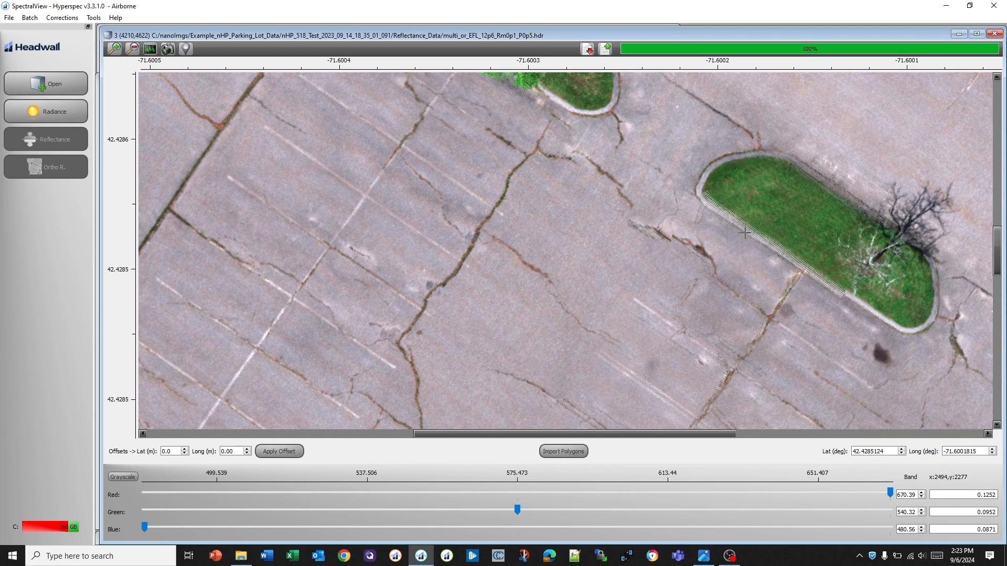
scroll(759, 239, "down", 1)
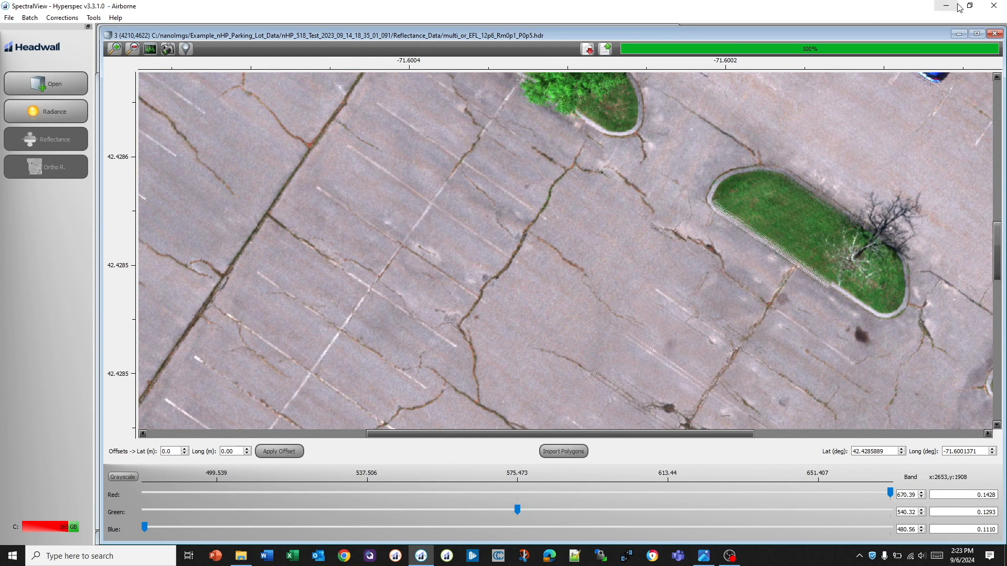
Set the yaw offset to 0.5 deg in the ortho rectification settings and rerun the batch with the _or suffix and overwriting enabled.
left_click(957, 35)
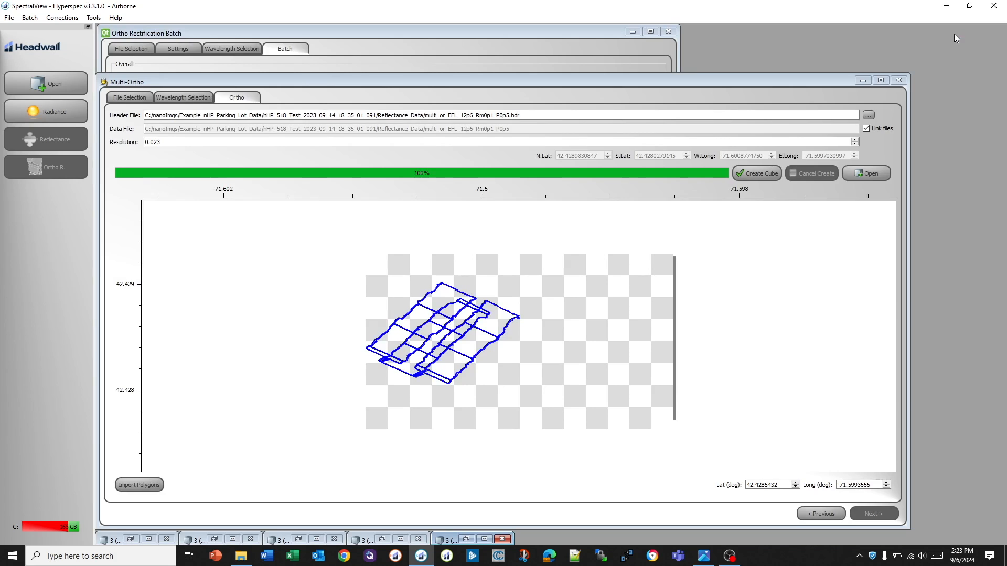
left_click(178, 35)
left_click(173, 49)
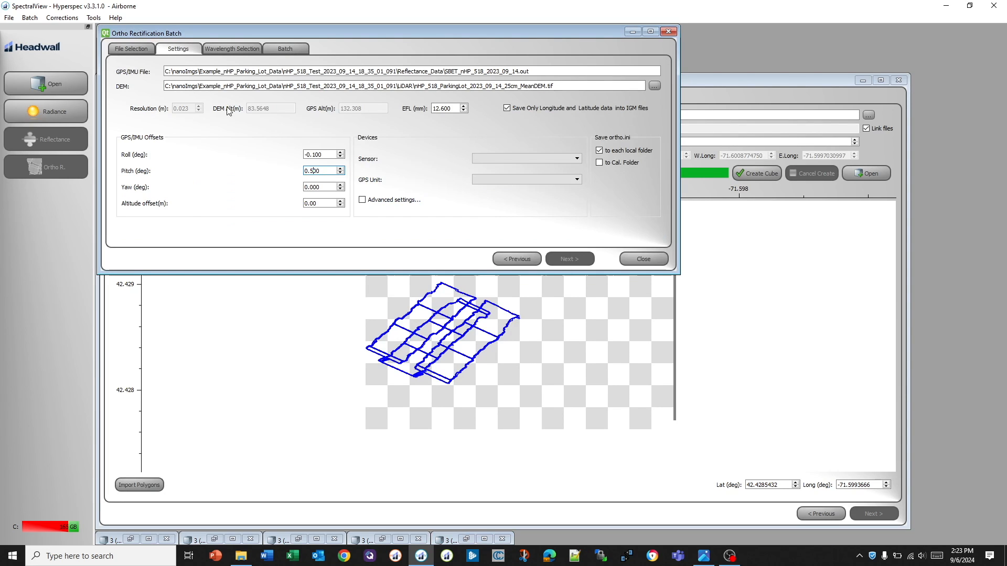
left_click(314, 187)
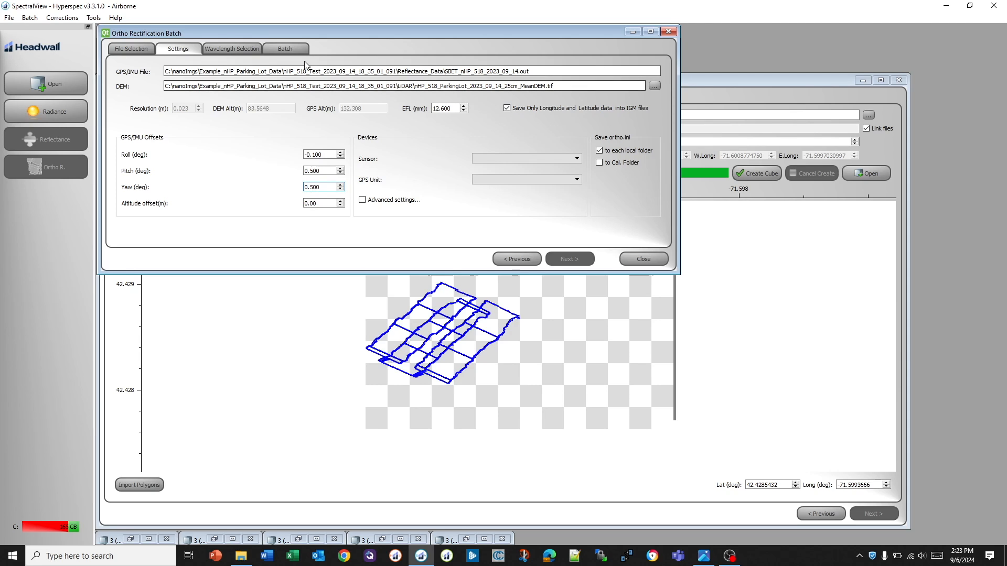
left_click(288, 50)
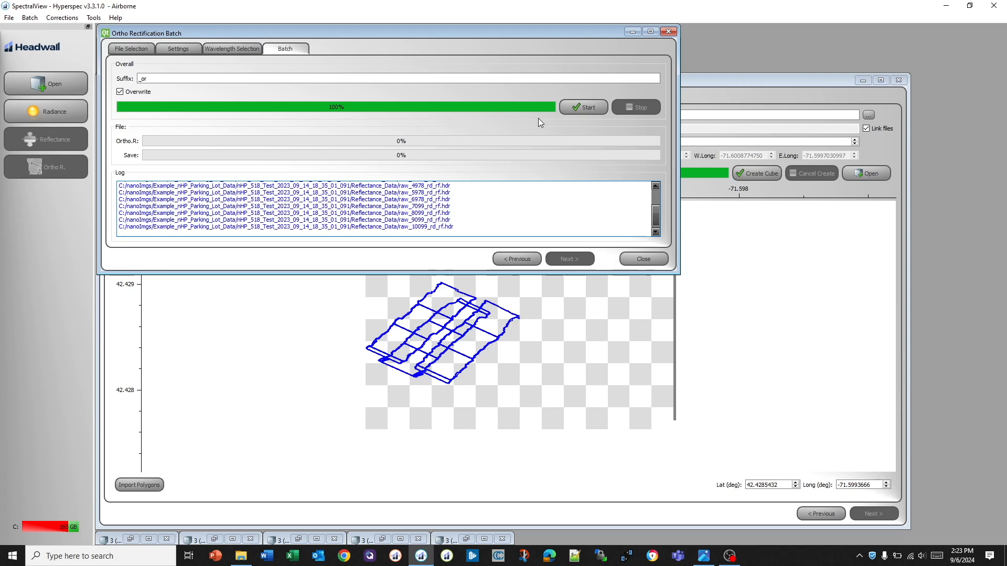
left_click(569, 105)
Rename the Multi-Ortho output header as multi_or_EFL_12p6_Rm0p1_P0p5_Y0p5.hdr and create the mosaic cube.
left_click(741, 81)
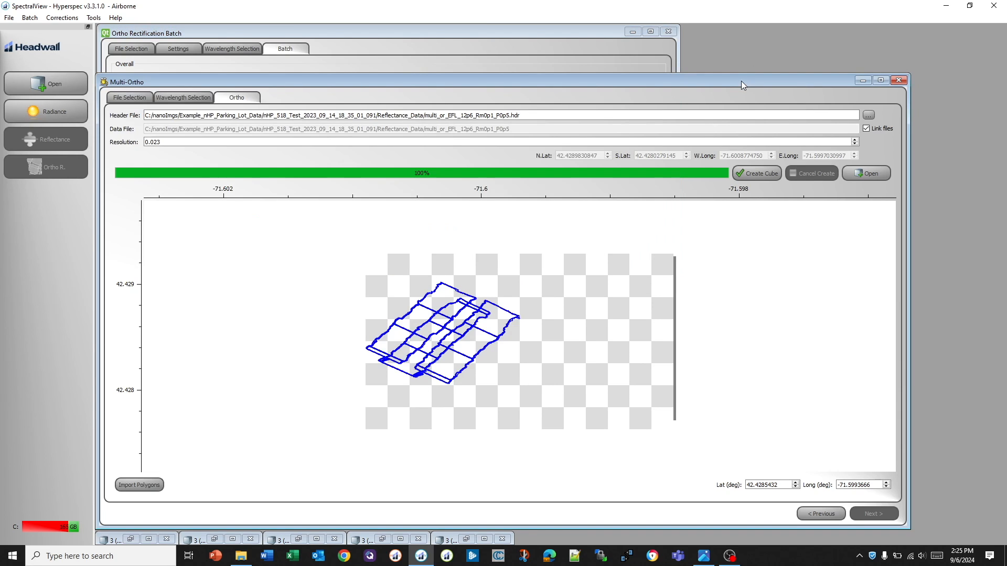
left_click(507, 115)
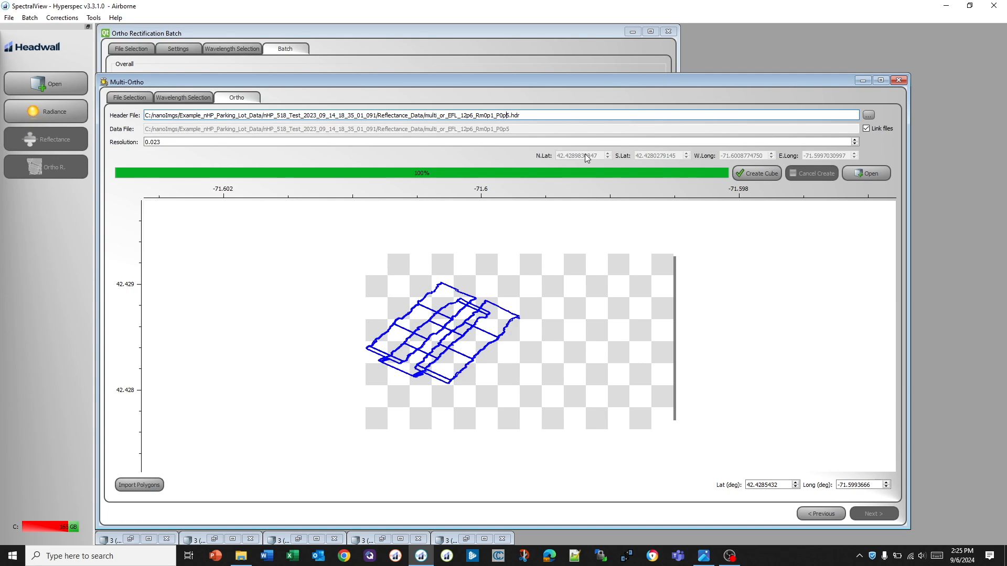
type("_Y0p5")
key("Return")
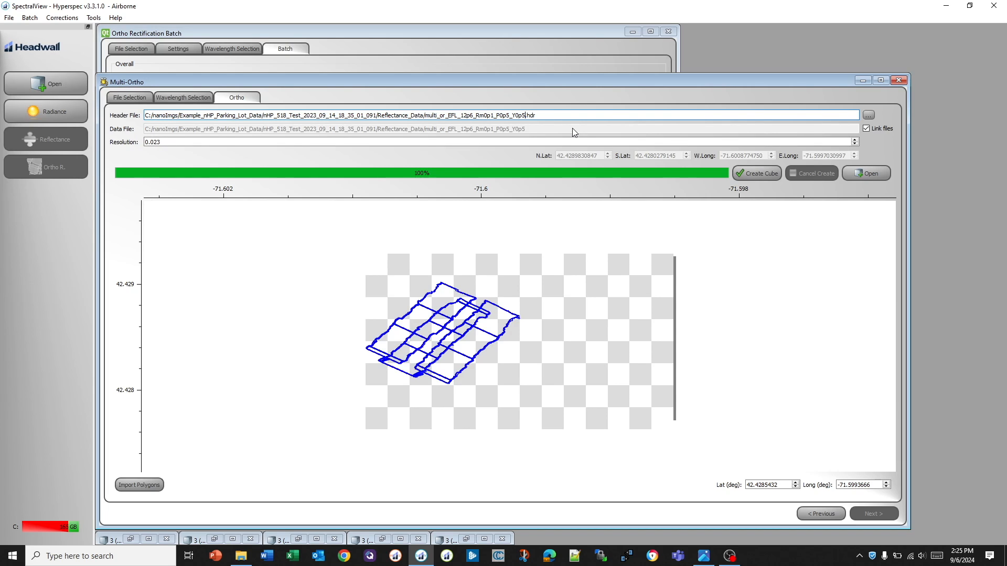
left_click(746, 172)
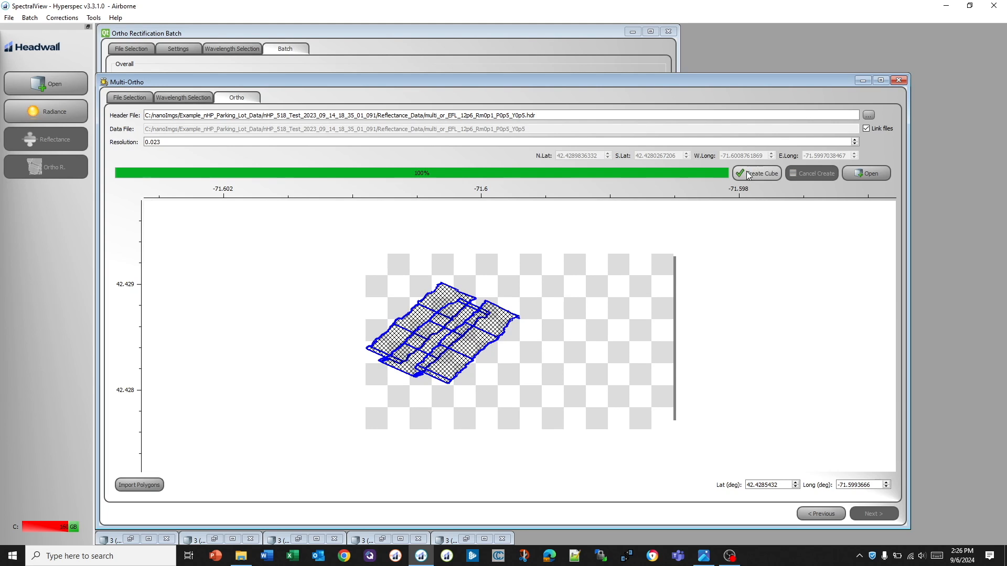
Open the multi_or_EFL_12p6_Rm0p1_P0p5_Y0p5 cube with its three wavelengths and examine the alignment along the curbs and cracks.
left_click(864, 175)
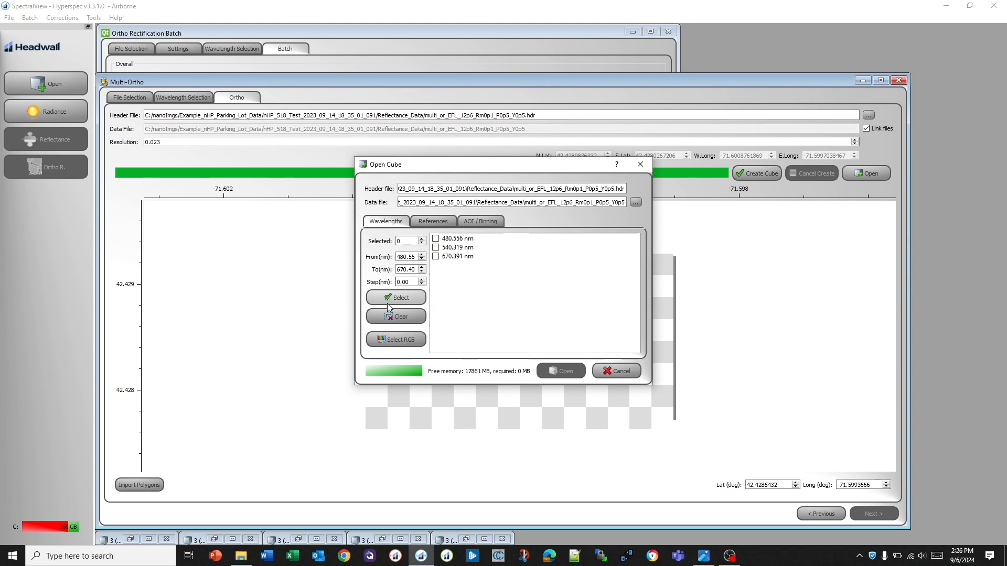
left_click(572, 372)
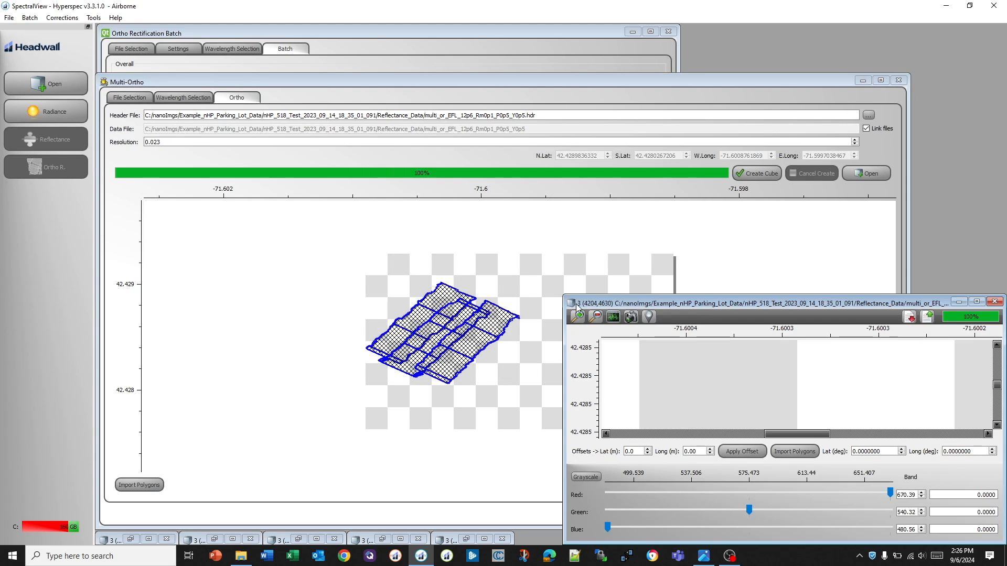
left_click_drag(499, 264, 99, 24)
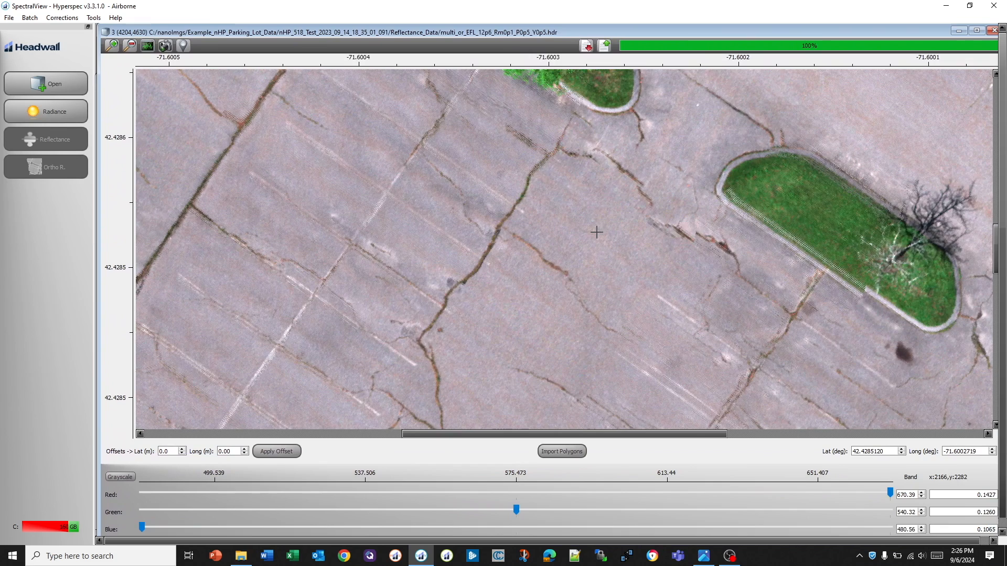
scroll(596, 227, "down", 2)
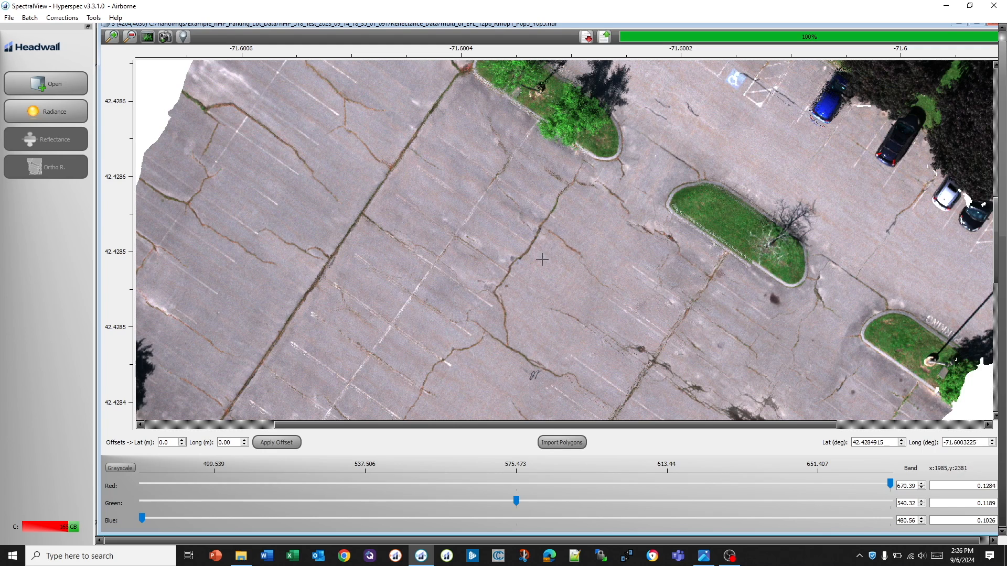
Switch to File Explorer, check the pitch and yaw offsets in the nHP-518 ortho.ini preview, and return to SpectralView.
left_click(241, 557)
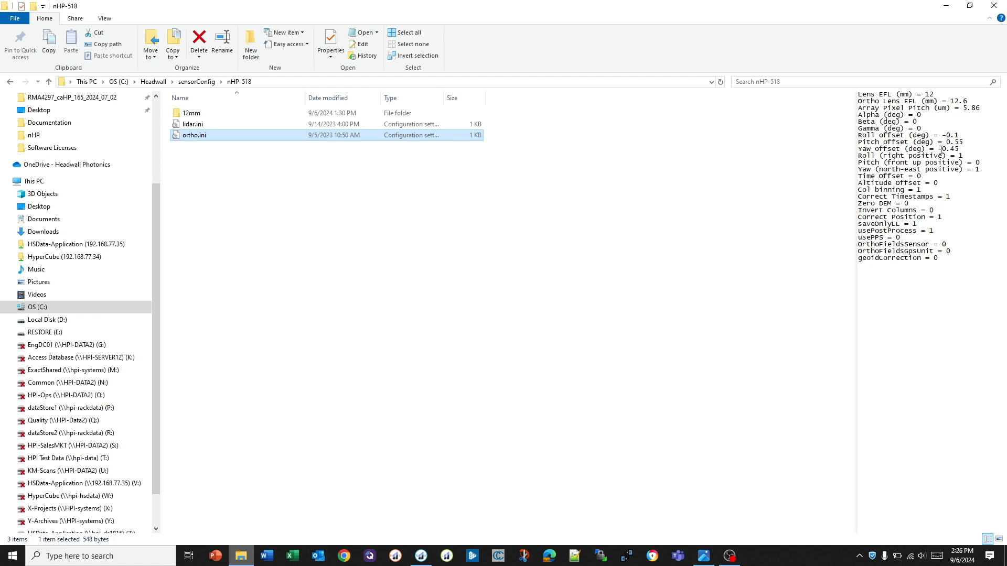
left_click(959, 151)
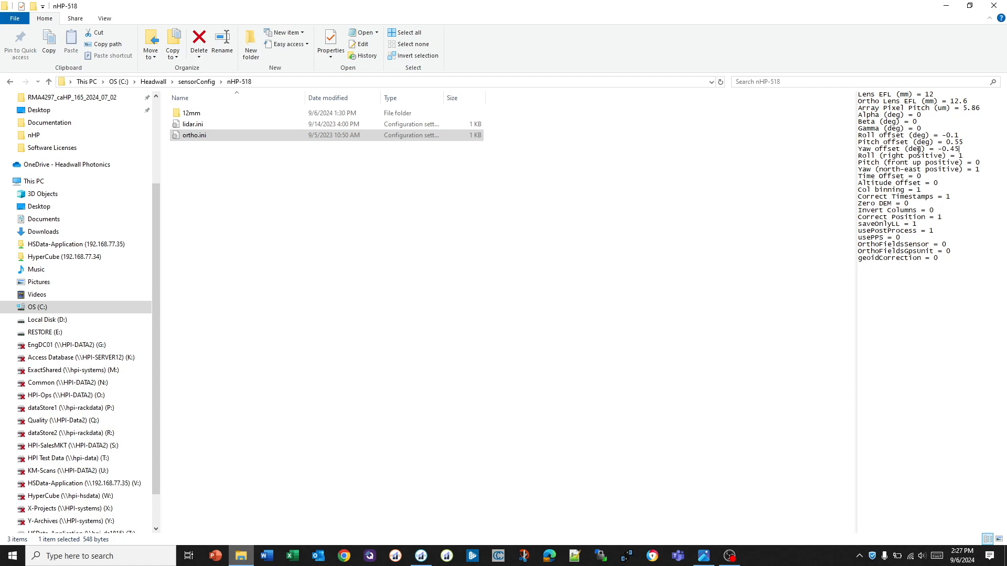
left_click(947, 7)
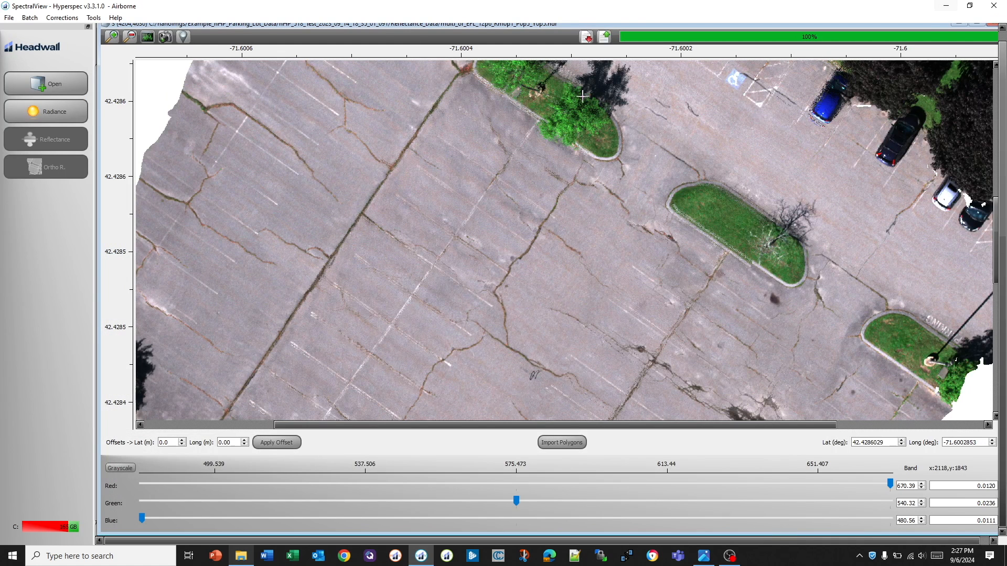
Set the pitch offset to 0.55 deg and the yaw offset to -0.45 deg, and rerun the ortho rectification batch with overwriting enabled.
left_click(959, 24)
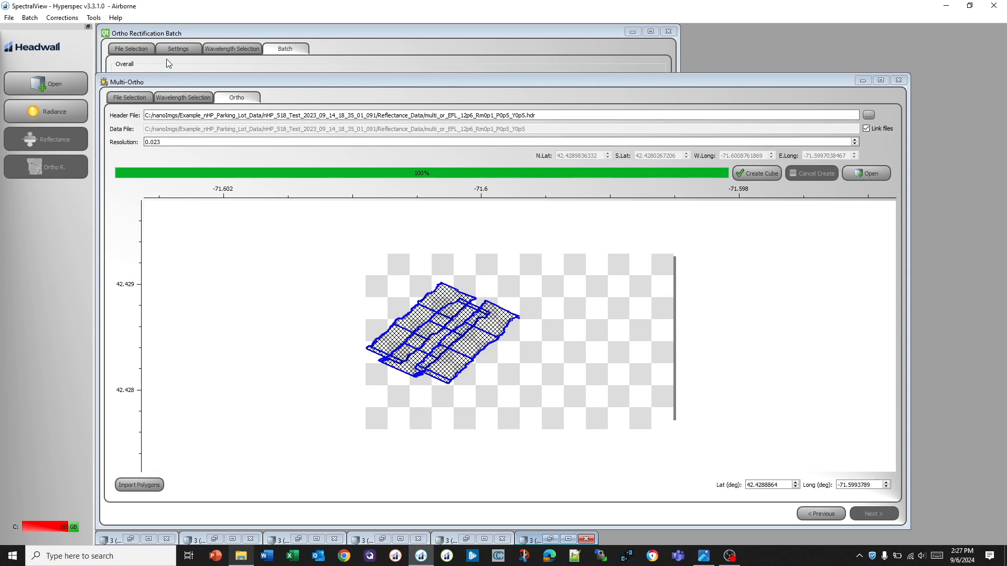
left_click(178, 49)
left_click(306, 169)
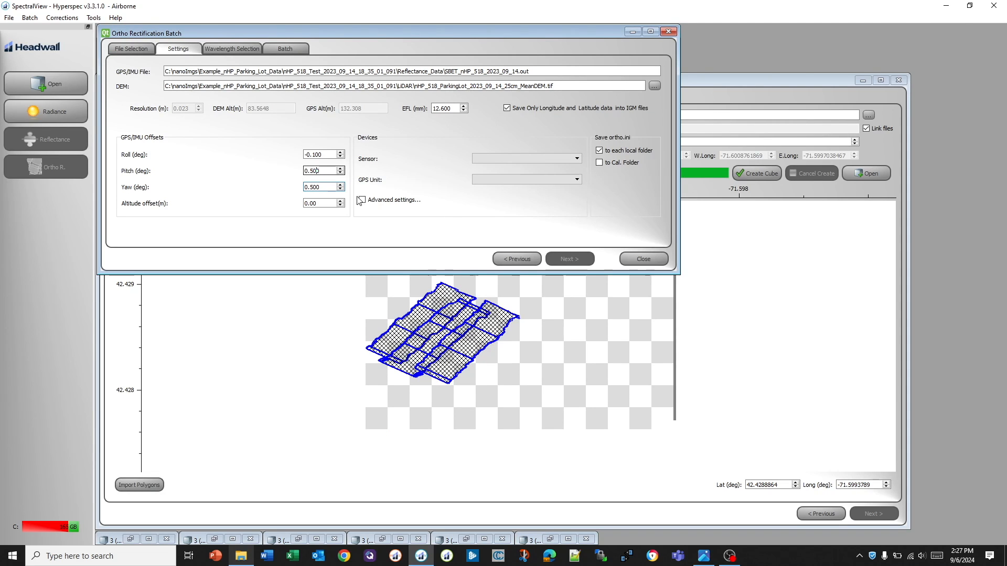
type("5")
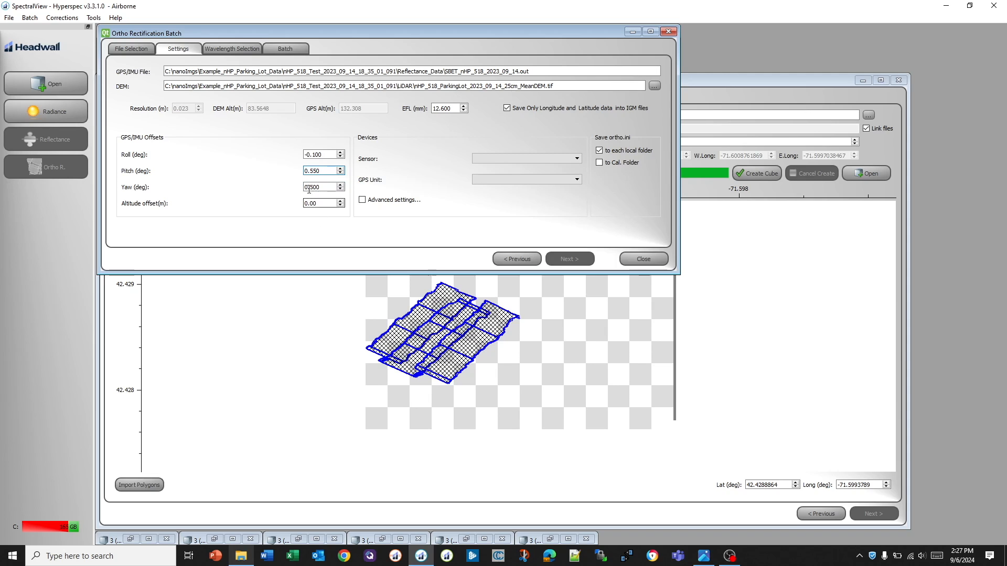
key("Tab")
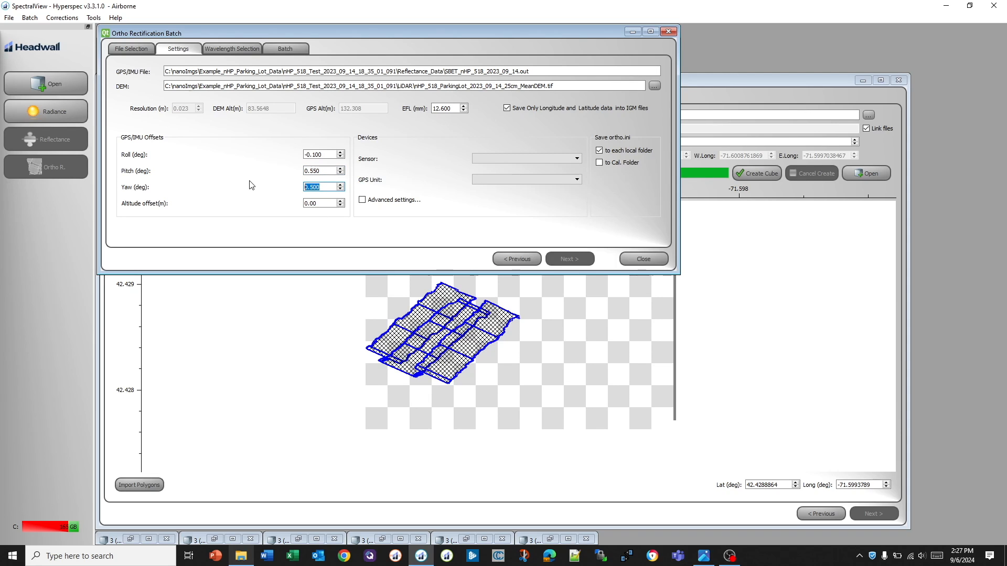
type("-0")
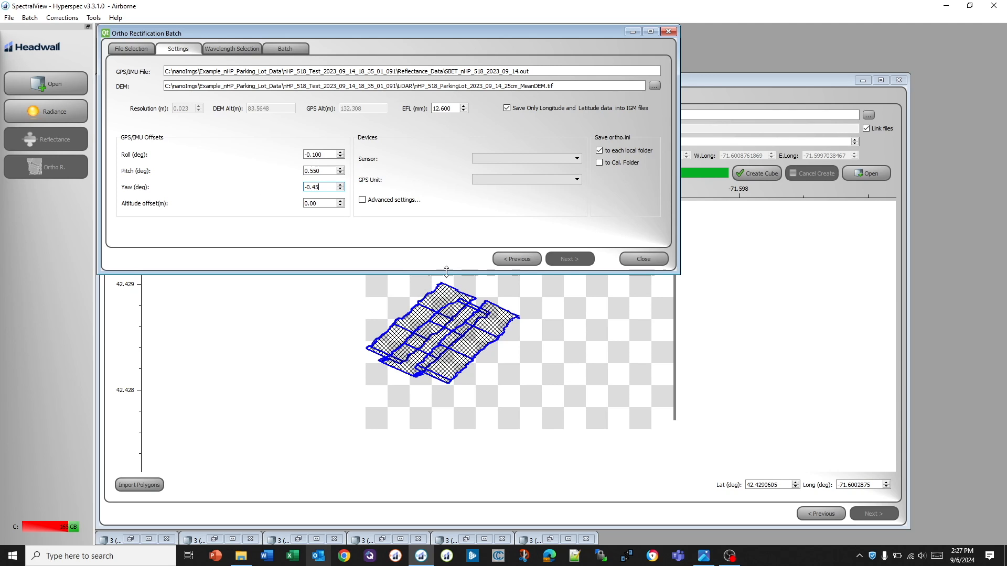
left_click(294, 51)
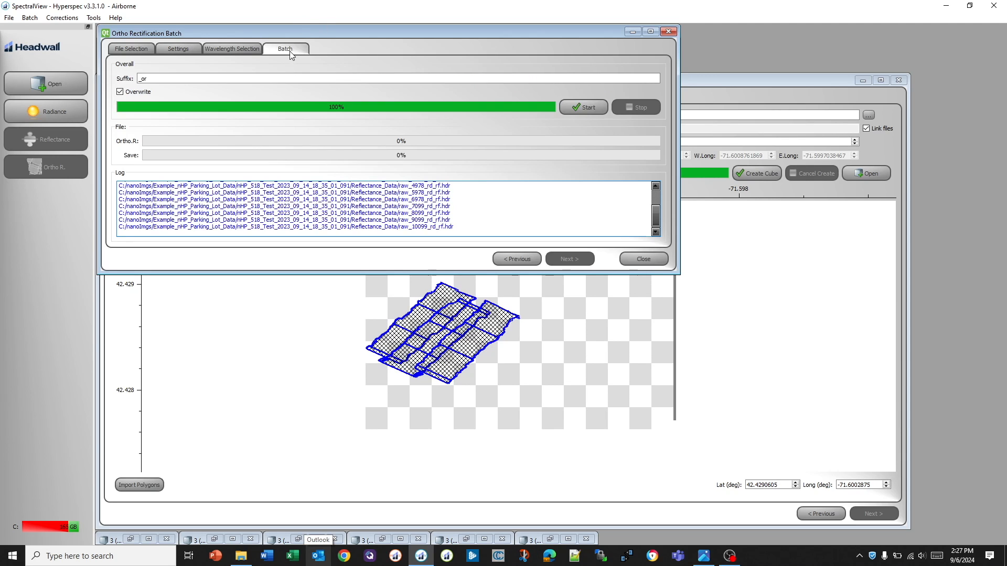
left_click(587, 107)
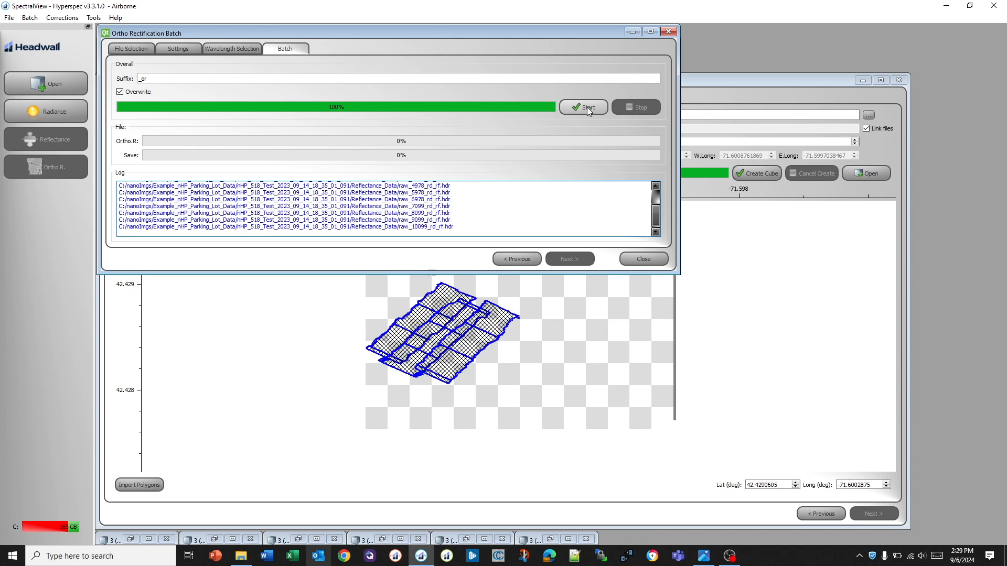
Rename the Multi-Ortho output header as multi_or_EFL_12p6_Rm0p1_P0p55_Ym0p45.hdr and create the mosaic cube.
left_click(725, 81)
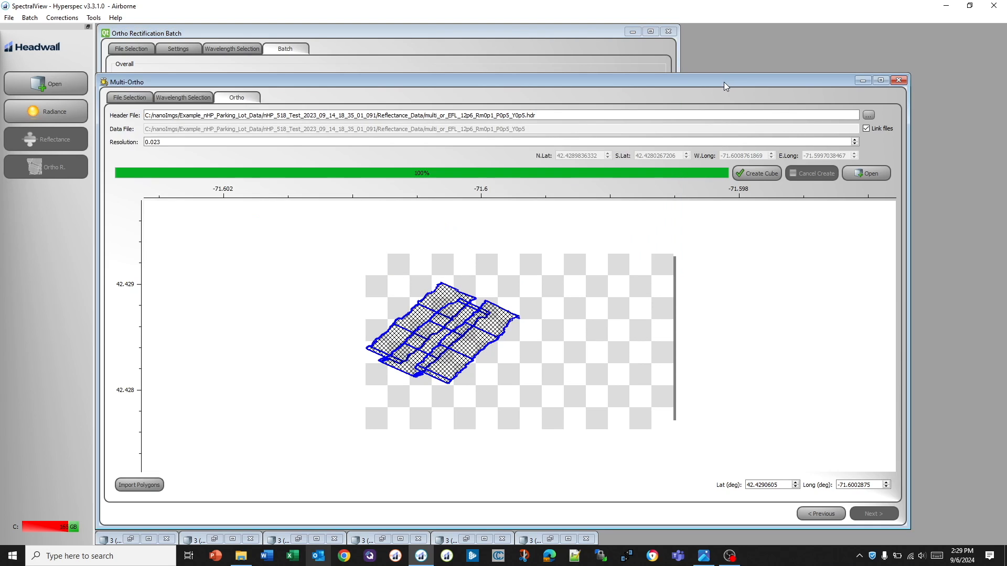
left_click(525, 112)
key("BackSpace")
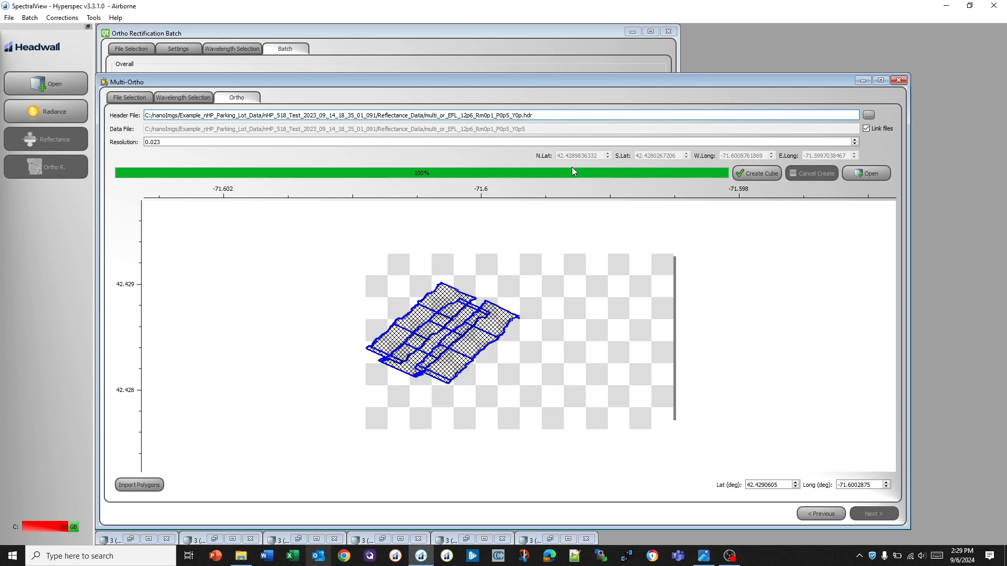
type("m0p")
type("45")
type("5")
key("Return")
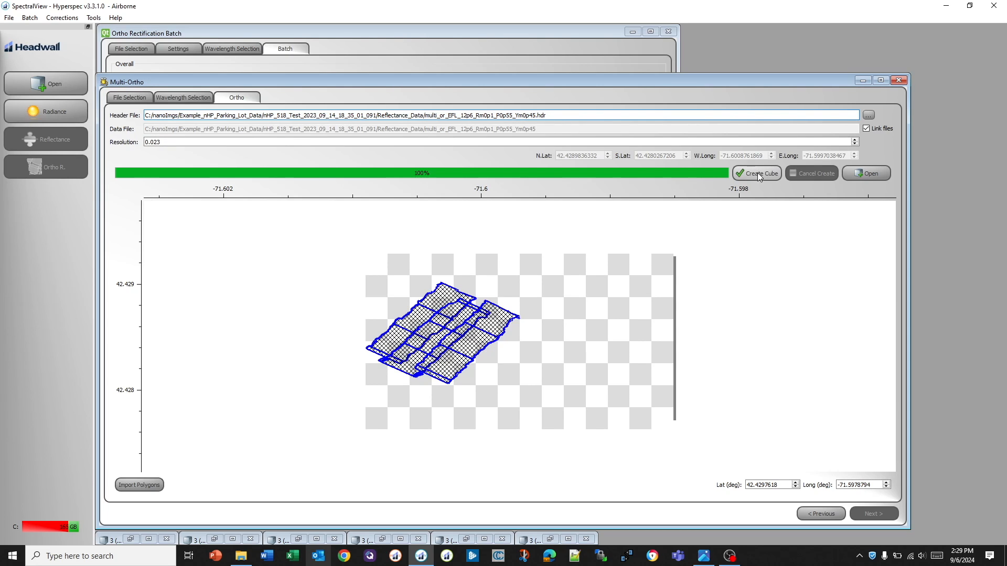
left_click(757, 174)
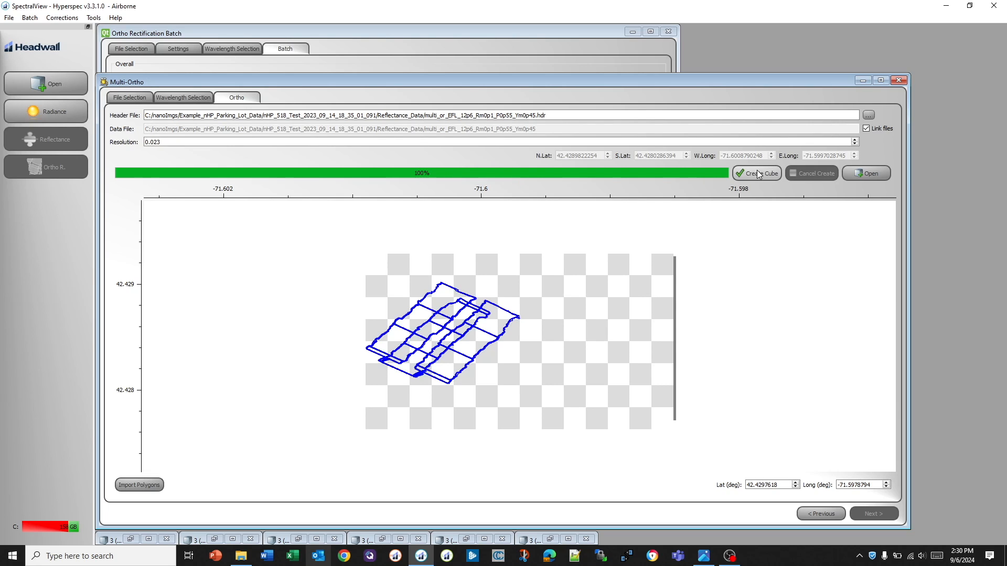
Open the multi_or_EFL_12p6_Rm0p1_P0p55_Ym0p45 cube with all three wavelengths and enlarge its image window.
left_click(876, 173)
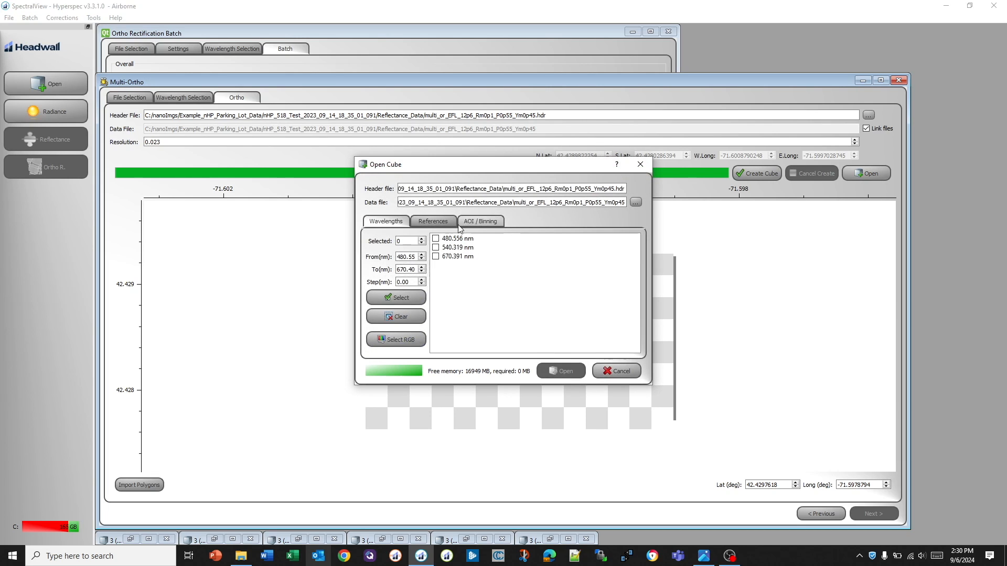
left_click(401, 299)
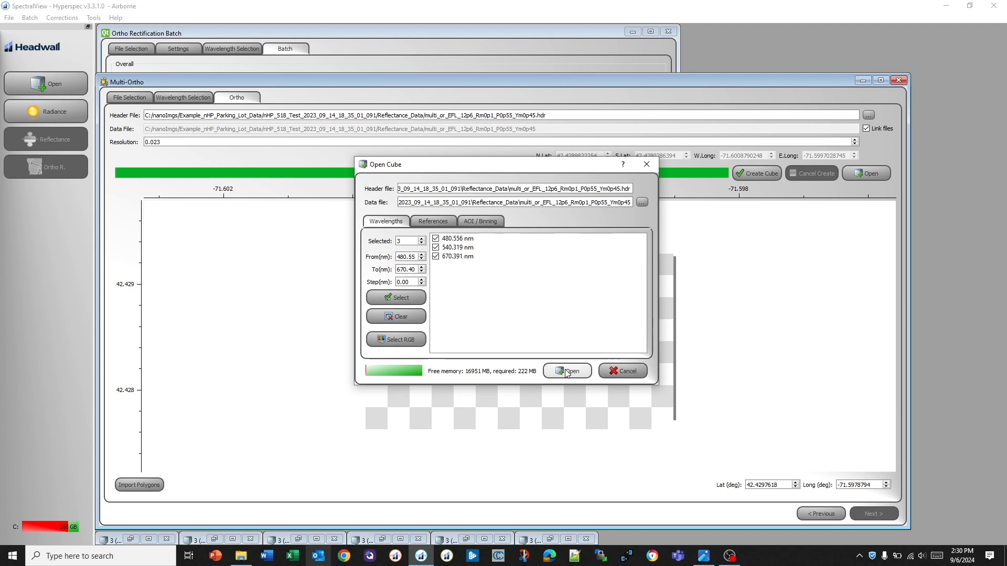
left_click(566, 371)
left_click_drag(564, 296, 82, 31)
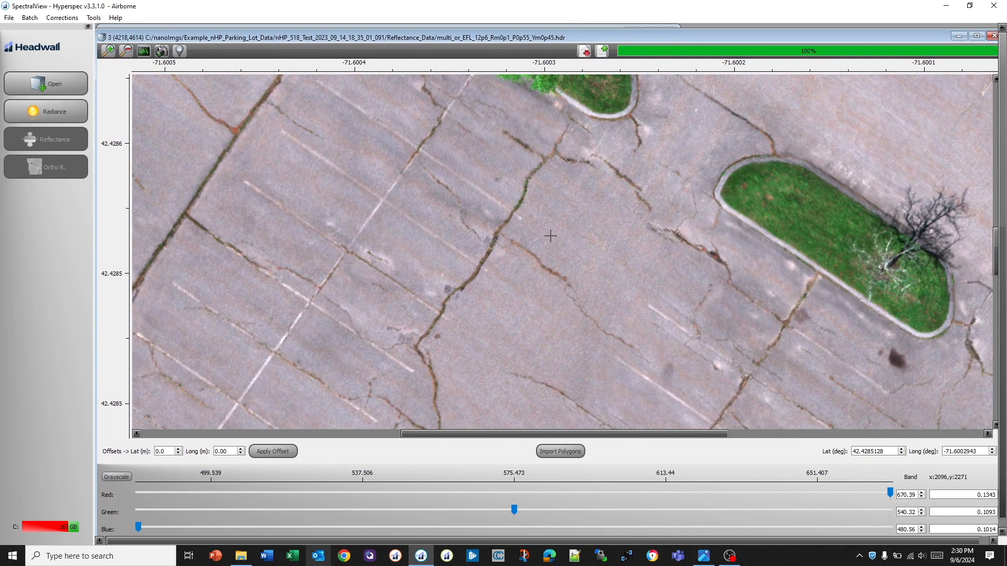
Examine the flight-line alignment across the mosaic along the grass islands, curbs, pavement cracks and parking lines, and minimize the cube window.
scroll(552, 246, "down", 1)
scroll(552, 245, "down", 1)
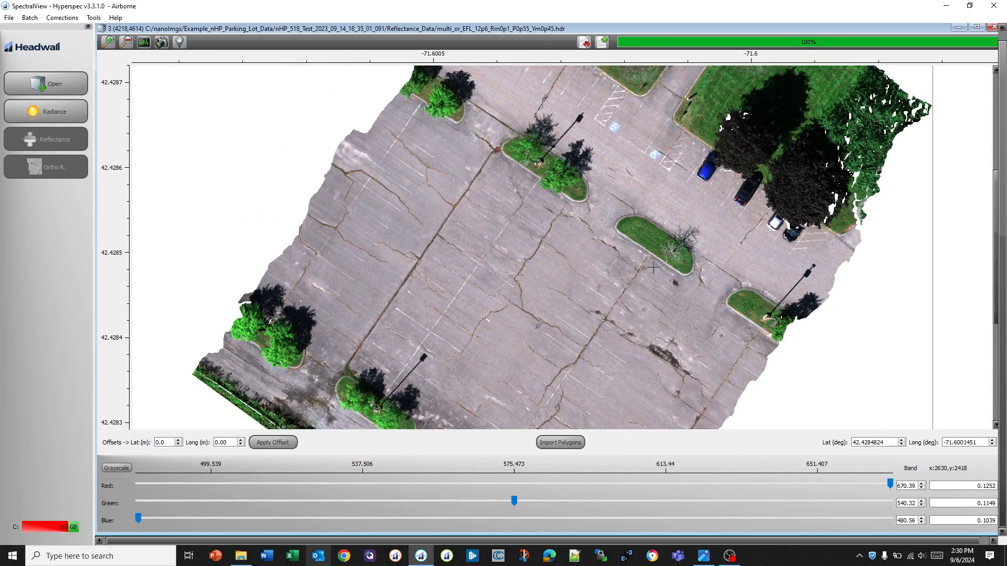
scroll(662, 271, "up", 3)
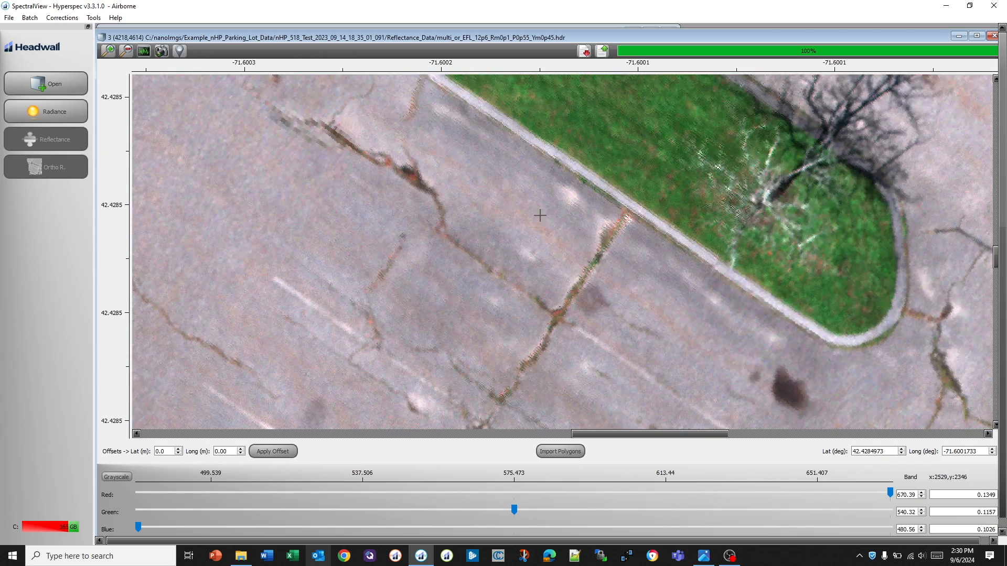
scroll(489, 148, "up", 2)
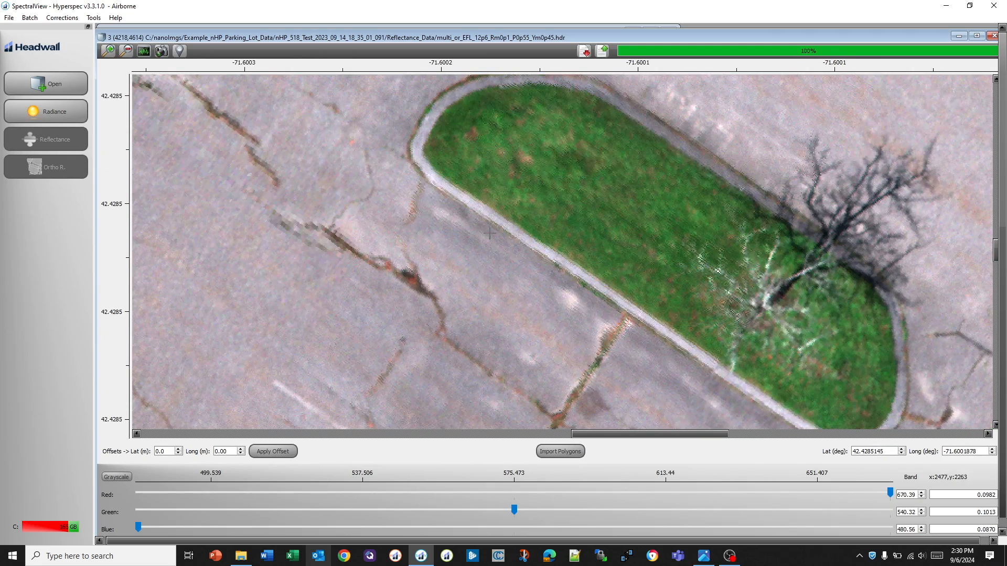
scroll(485, 244, "down", 2)
scroll(446, 259, "up", 2)
scroll(426, 271, "down", 3)
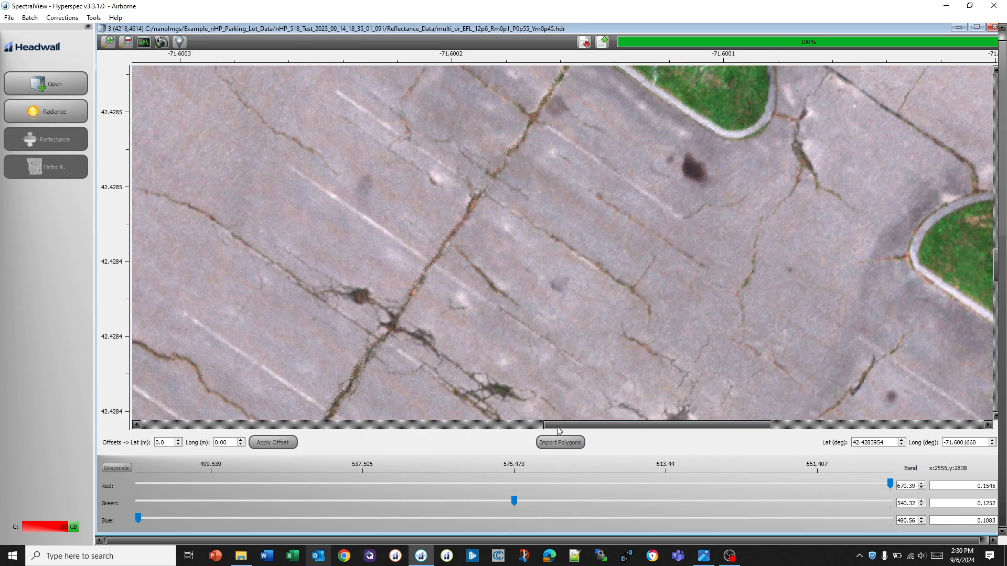
scroll(486, 322, "left", 3)
scroll(484, 309, "down", 1)
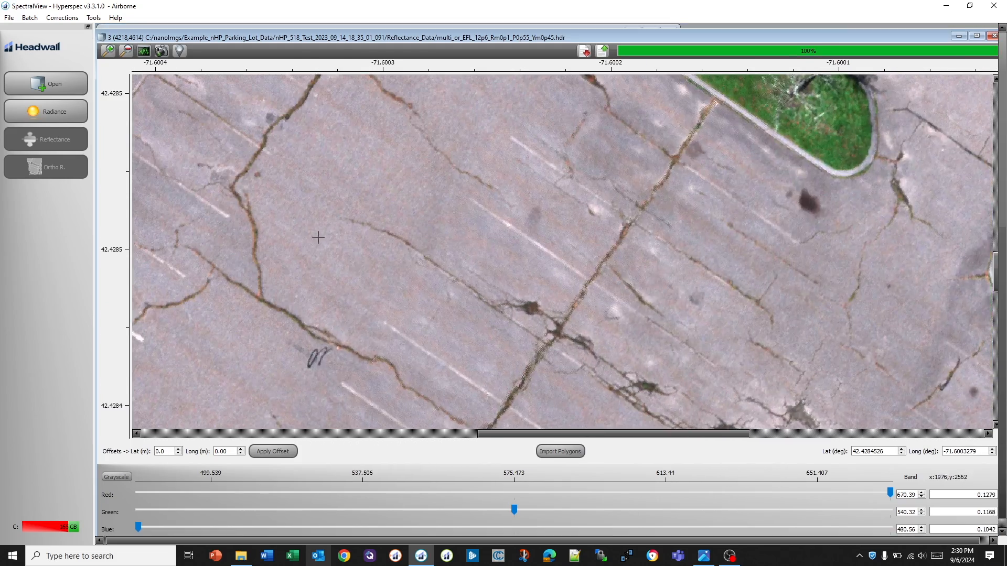
scroll(316, 236, "down", 3)
scroll(342, 248, "up", 9)
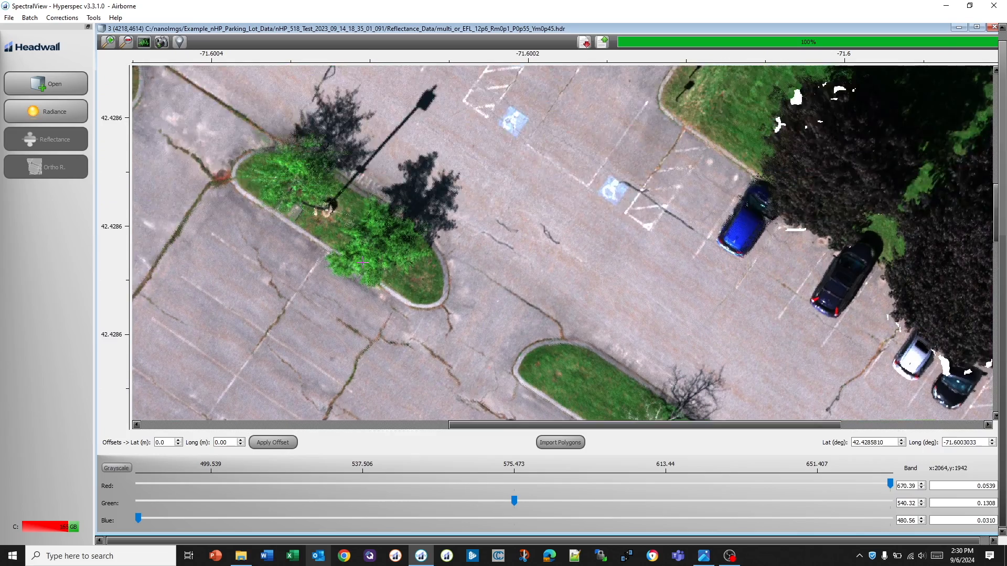
scroll(362, 265, "down", 5)
scroll(359, 270, "down", 1)
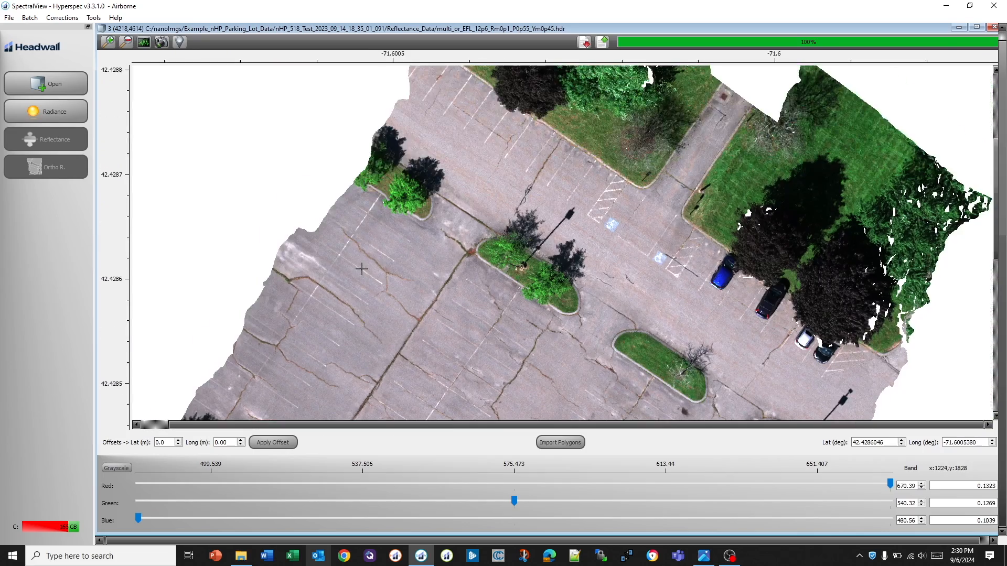
scroll(431, 226, "down", 4)
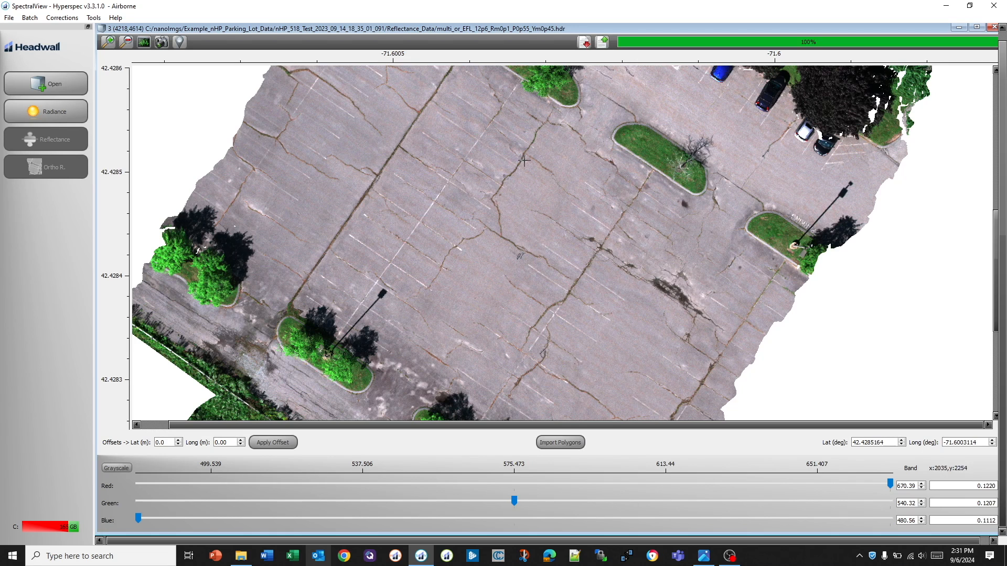
scroll(544, 254, "up", 1)
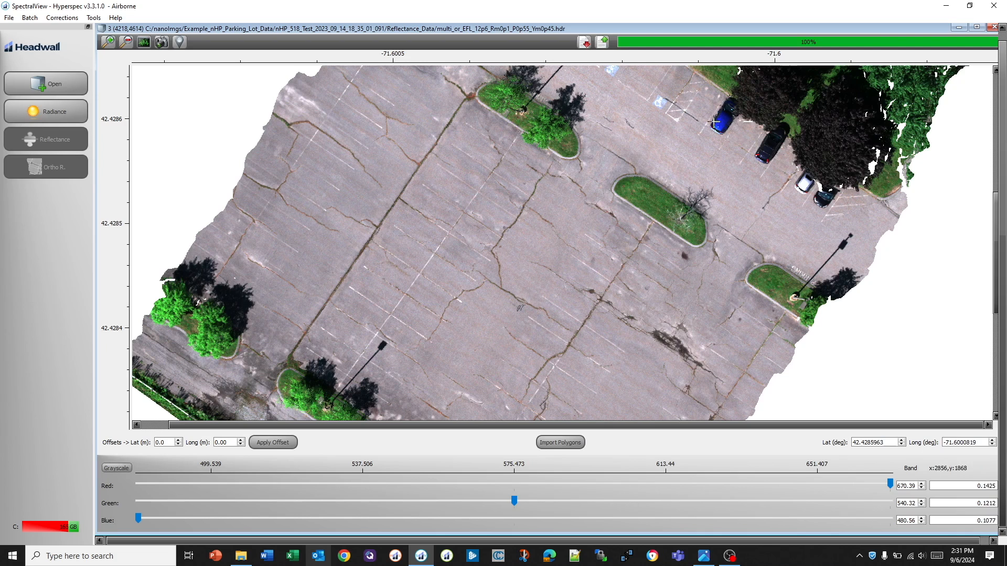
left_click(959, 27)
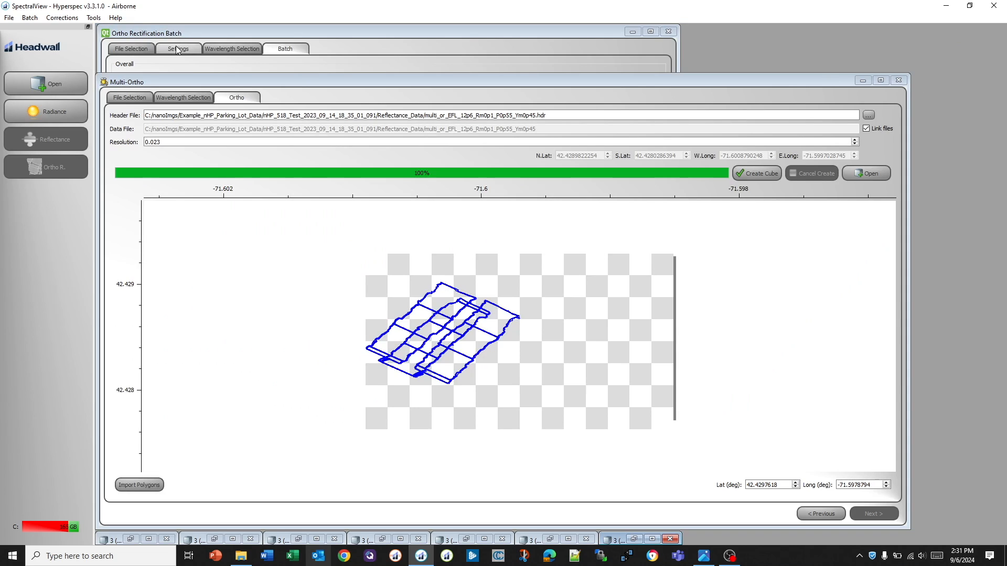
Remove all reflectance files from the Ortho Rectification Batch file list.
left_click(131, 48)
left_click_drag(410, 189, 401, 82)
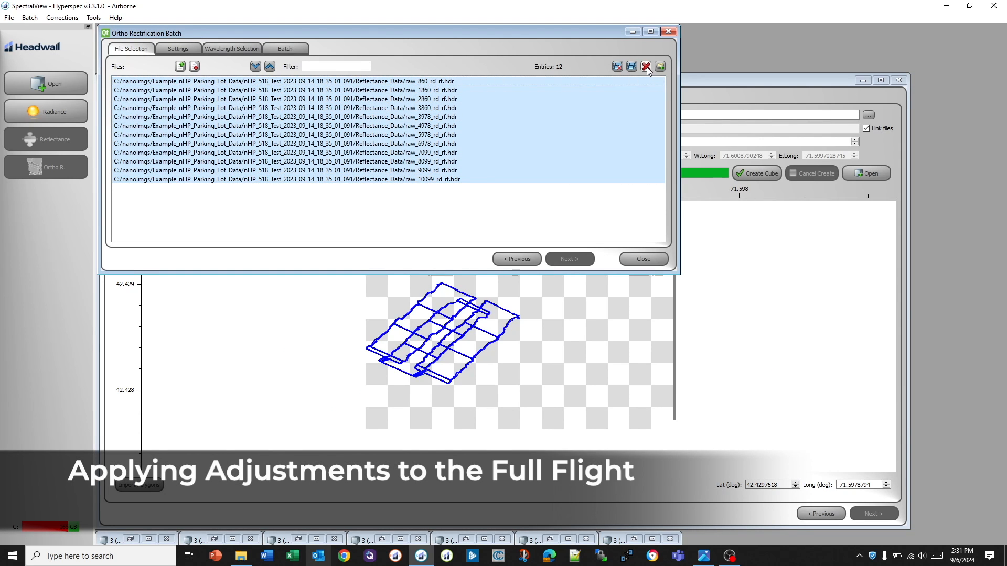
left_click(646, 68)
Add the reflectance headers from raw_860_rd_rf.hdr through raw_19449_rd_rf.hdr in Reflectance_Data to the ortho rectification batch, leaving out raw_0 and raw_19549.
left_click(660, 67)
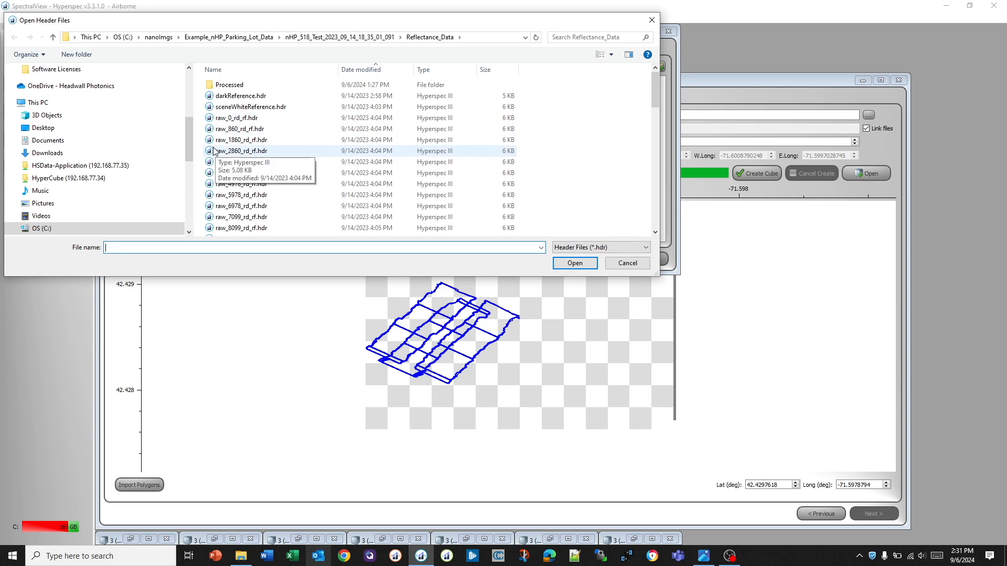
left_click(260, 131)
left_click_drag(658, 85, 660, 208)
scroll(310, 161, "up", 2)
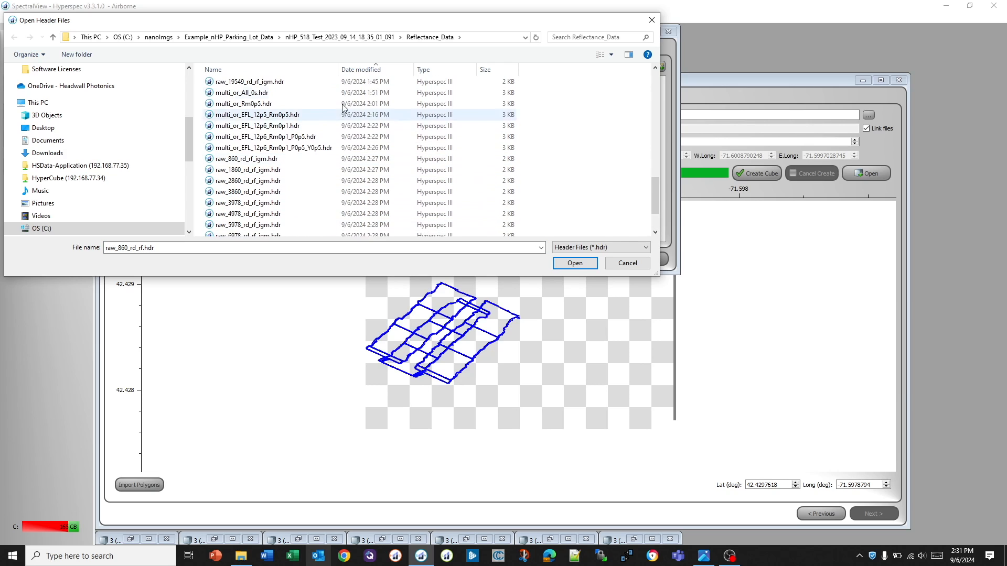
left_click(363, 71)
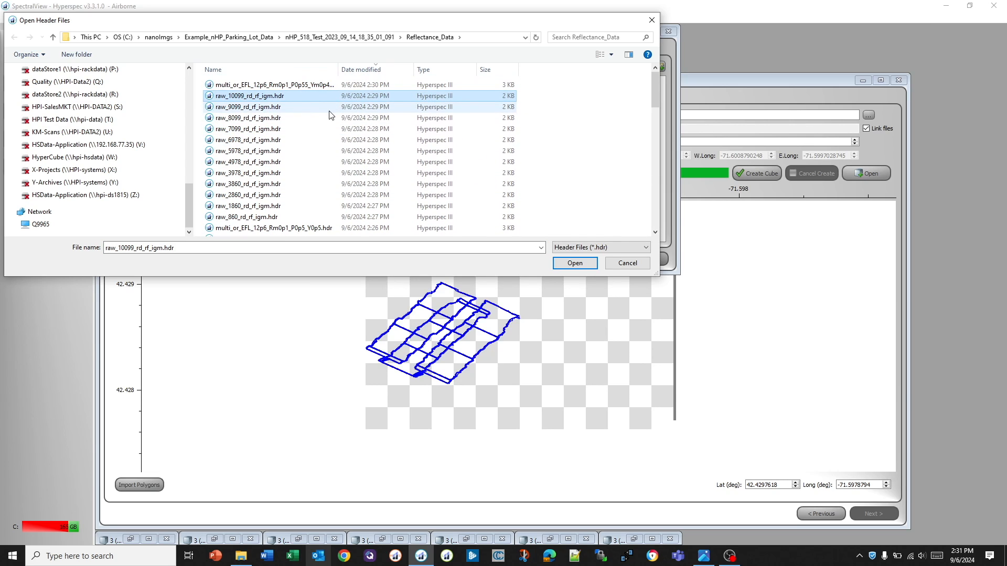
scroll(310, 136, "down", 3)
scroll(304, 139, "down", 6)
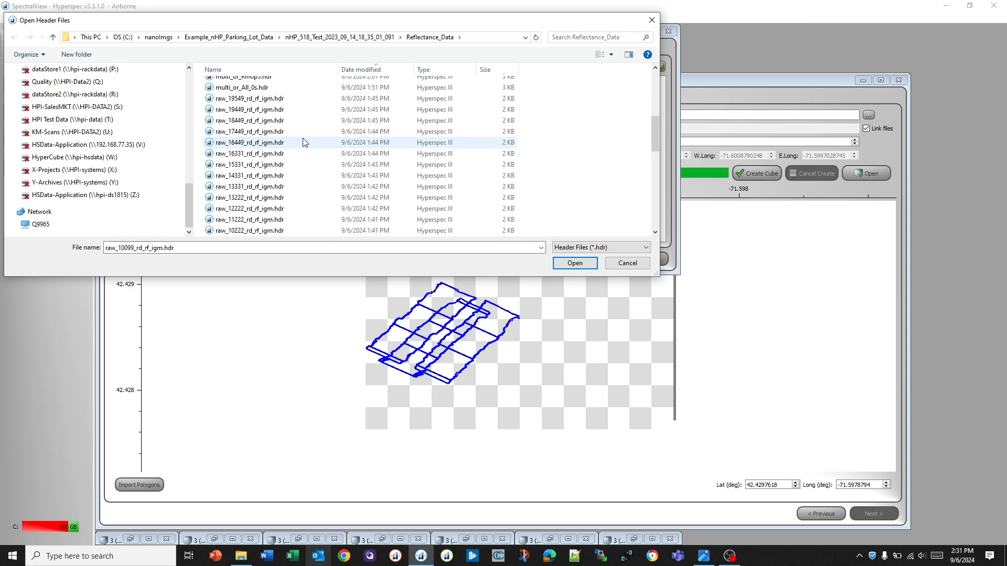
scroll(268, 143, "down", 7)
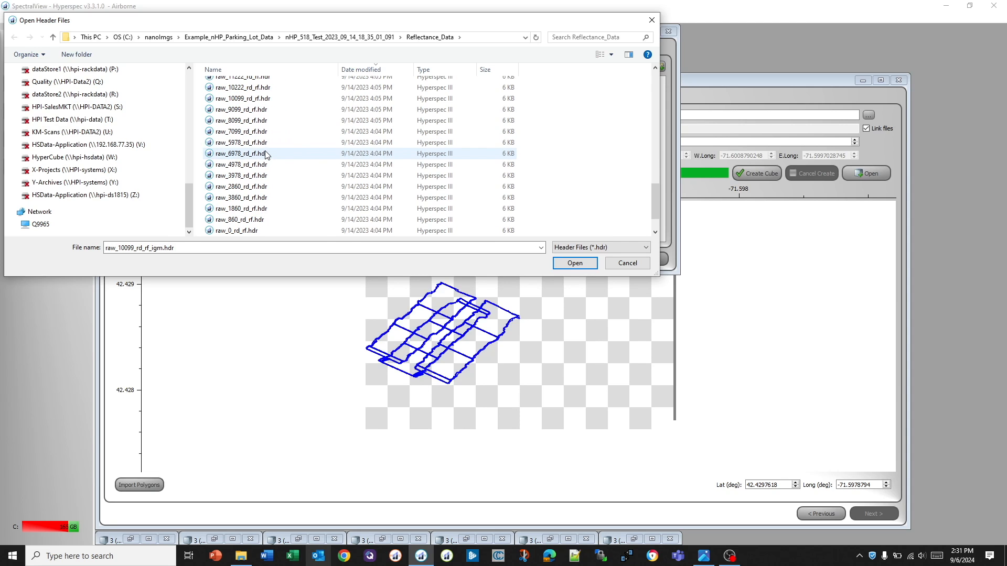
left_click(245, 186)
scroll(273, 179, "up", 4)
scroll(272, 173, "up", 3)
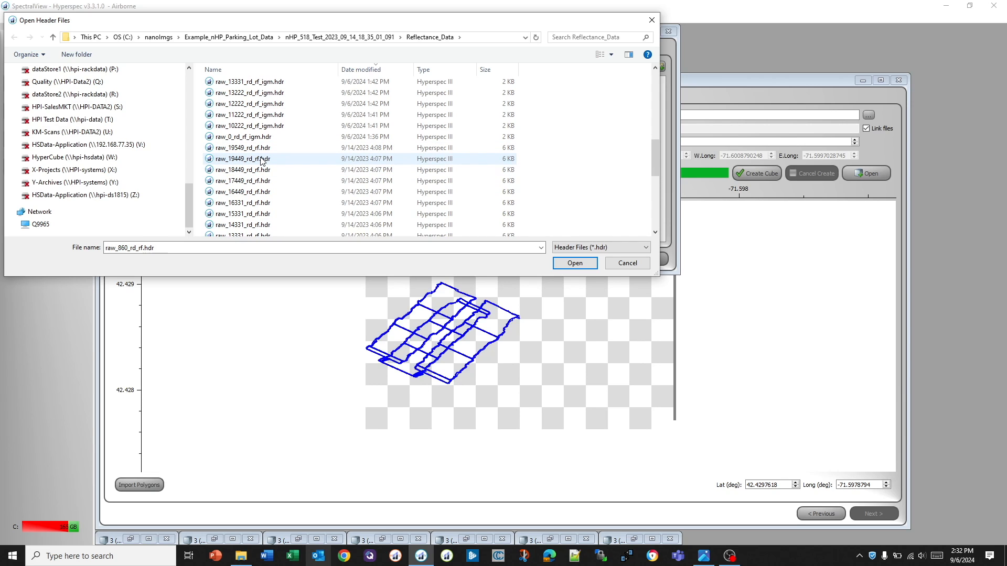
left_click(261, 159, "shift")
left_click(569, 262)
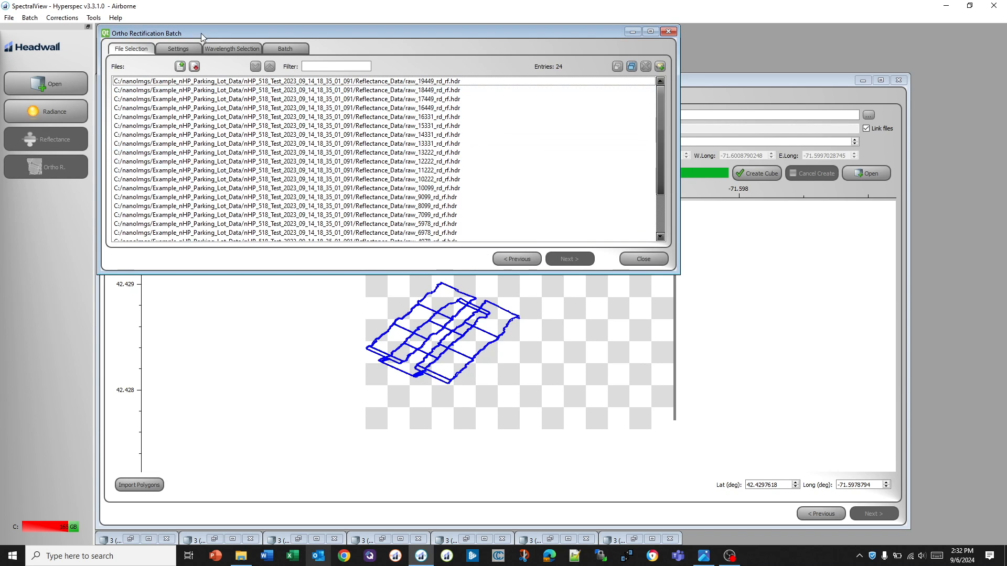
Review the batch's offset settings and wavelengths, and start ortho rectification of the full flight with overwriting enabled.
left_click(181, 50)
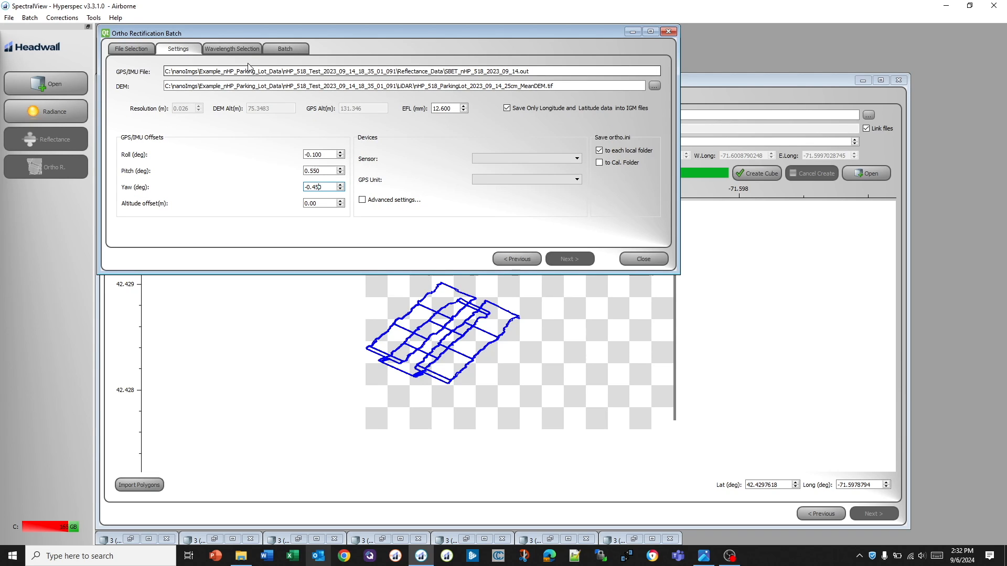
left_click(247, 49)
left_click(285, 49)
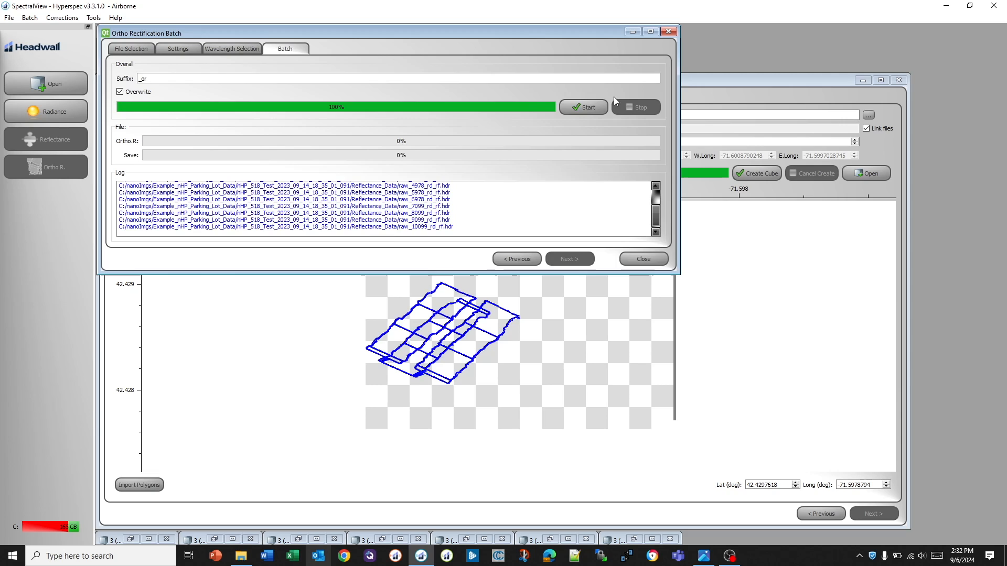
left_click(583, 107)
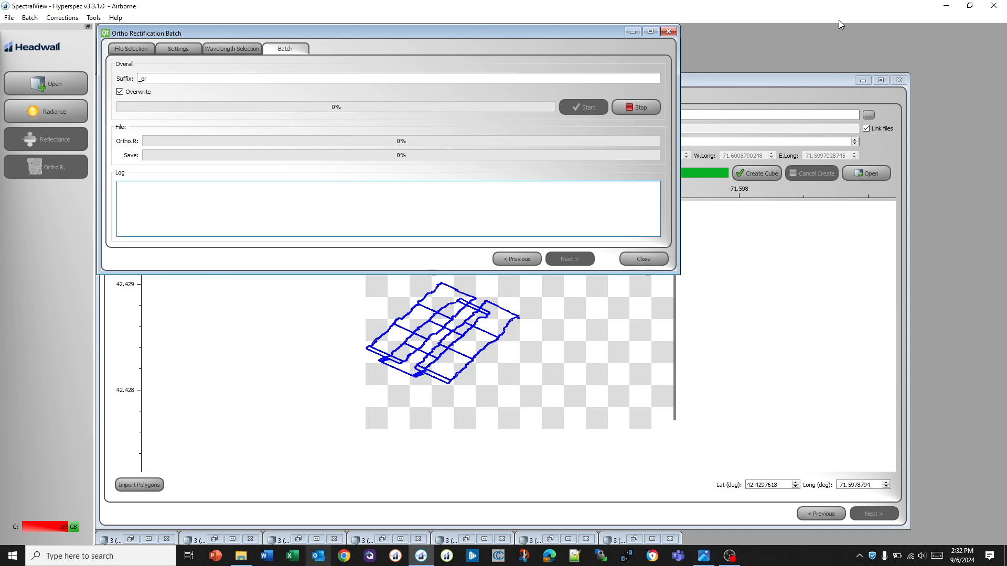
Clear all IGM files from the Multi-Ortho file list.
left_click(754, 78)
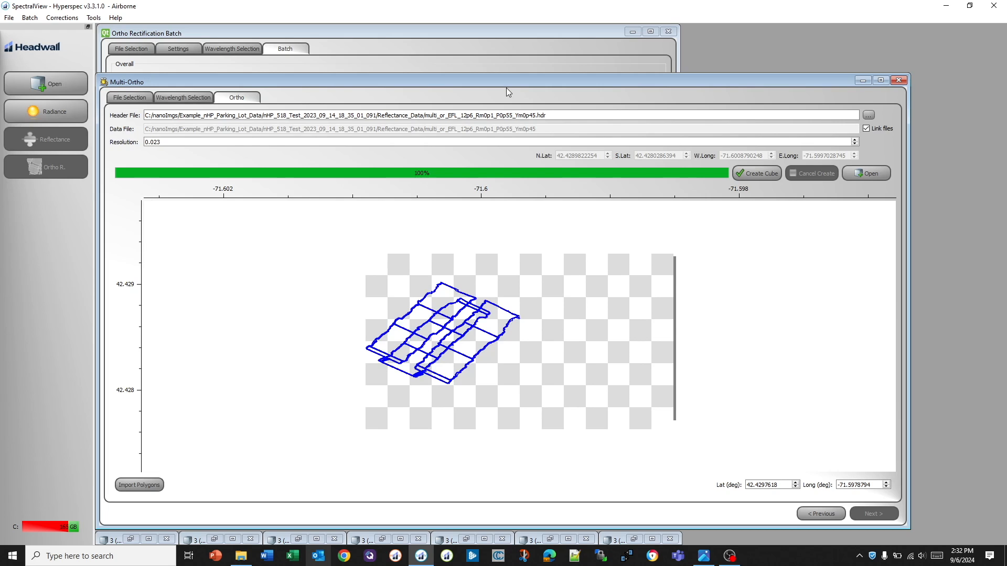
left_click(134, 99)
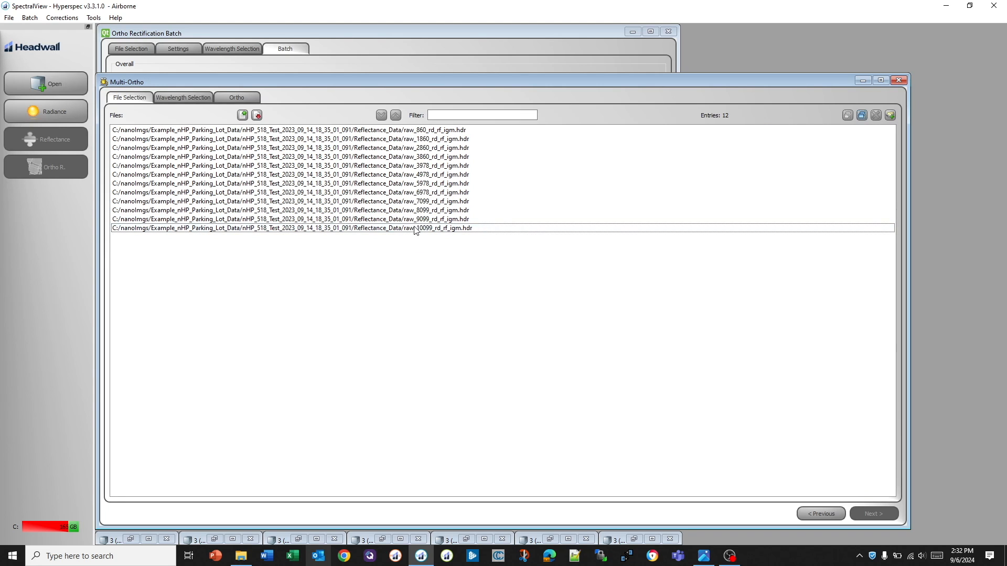
left_click_drag(417, 245, 406, 132)
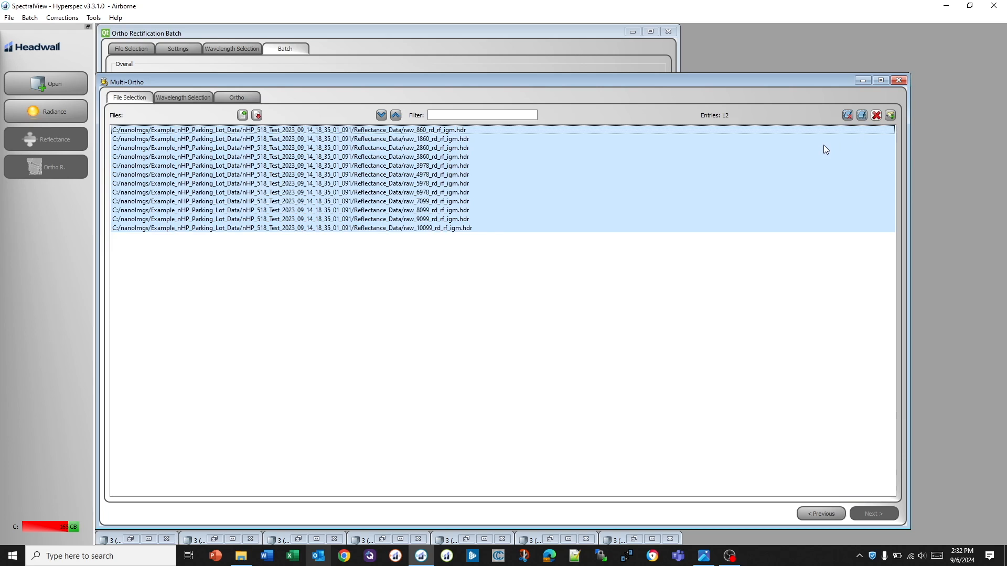
key("Delete")
Load the full flight's raw IGM headers from Reflectance_Data into Multi-Ortho, excluding raw_0_rd_rf_igm.hdr and raw_19549_rd_rf_igm.hdr.
left_click(886, 116)
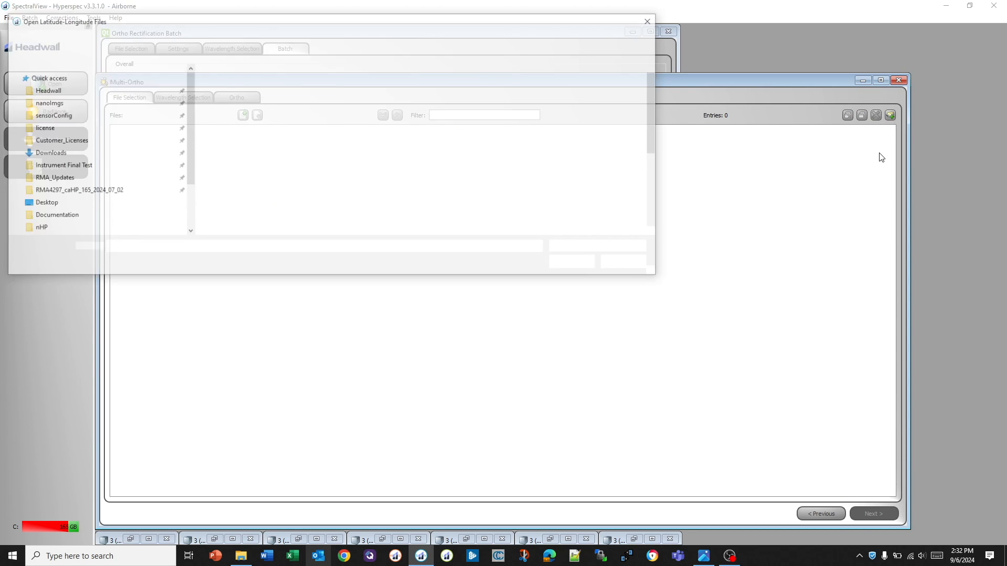
left_click(273, 86)
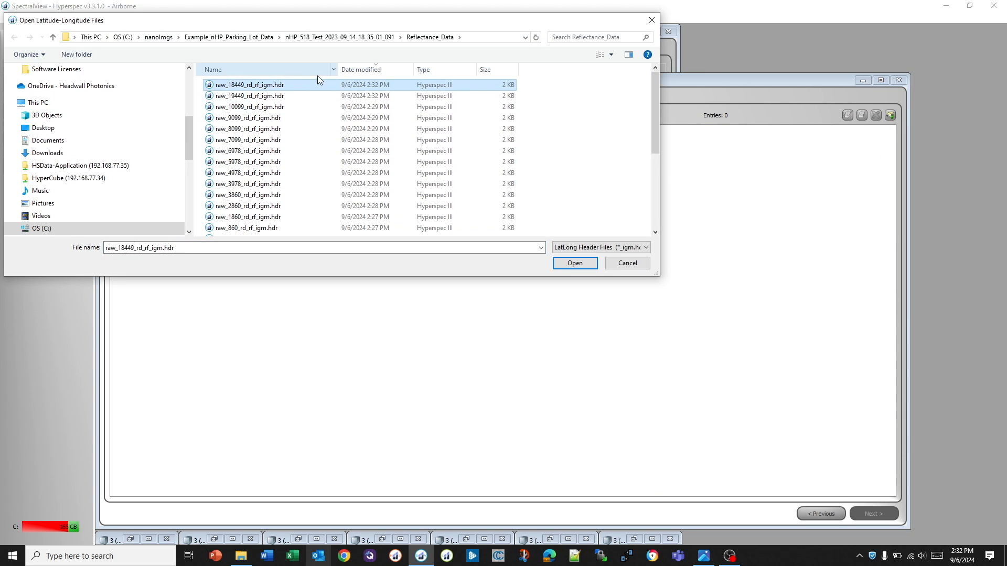
scroll(310, 168, "down", 4)
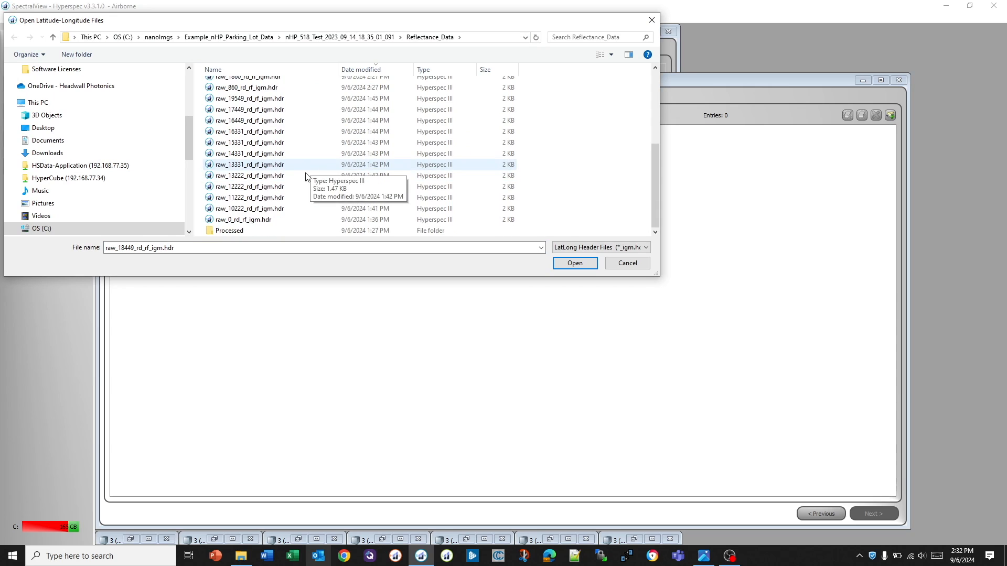
scroll(286, 204, "down", 1)
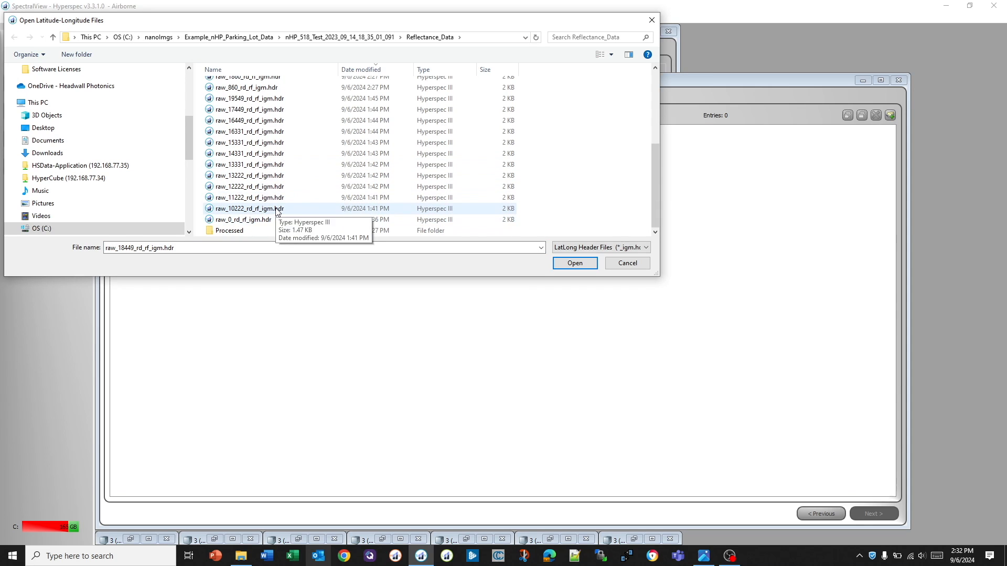
left_click(276, 210, "shift")
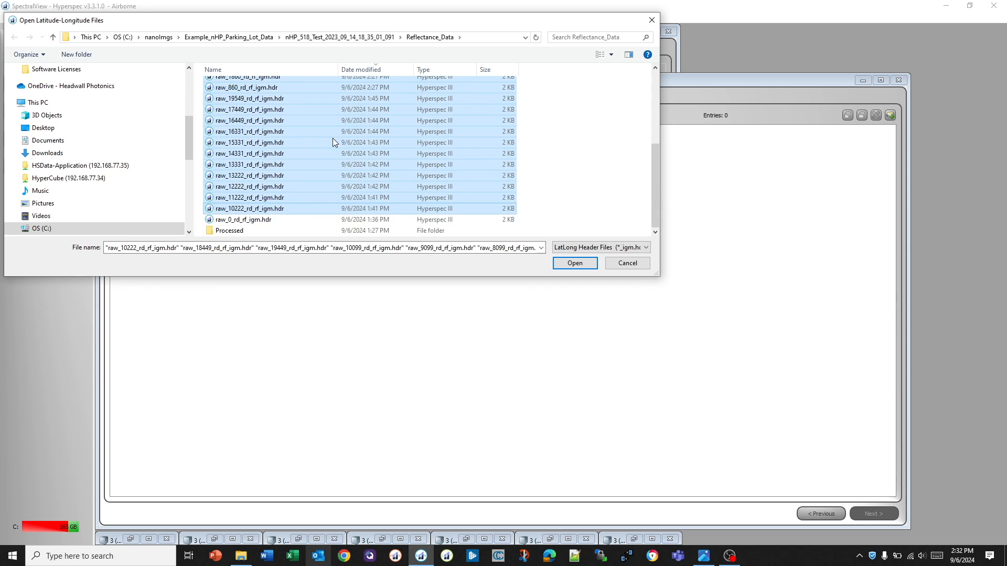
scroll(452, 167, "up", 5)
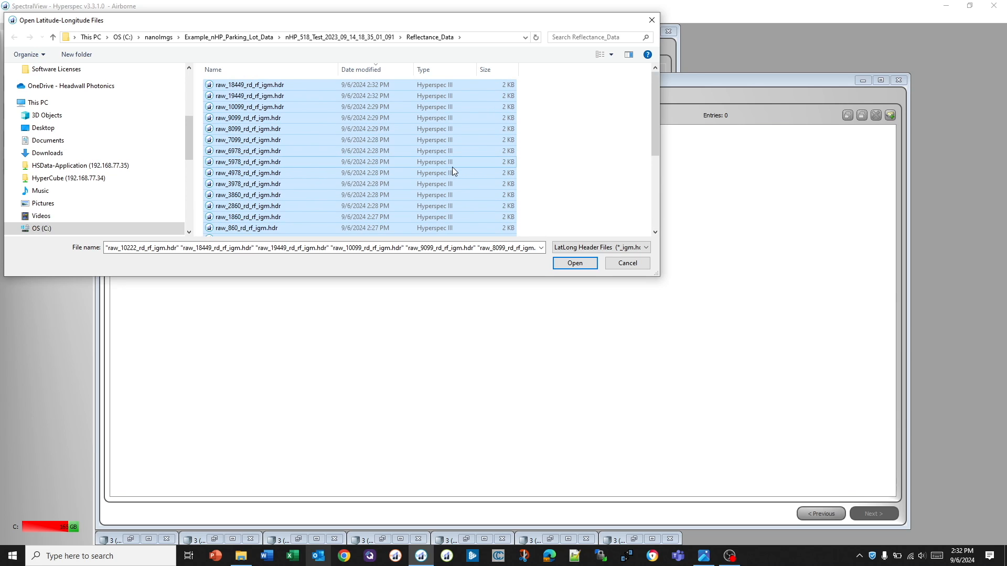
scroll(241, 131, "down", 5)
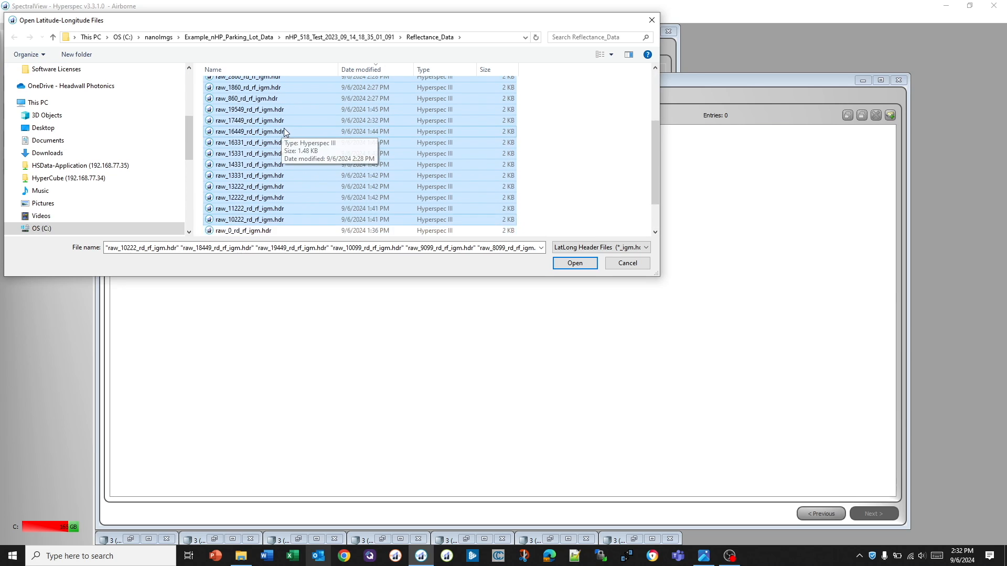
scroll(259, 206, "up", 1)
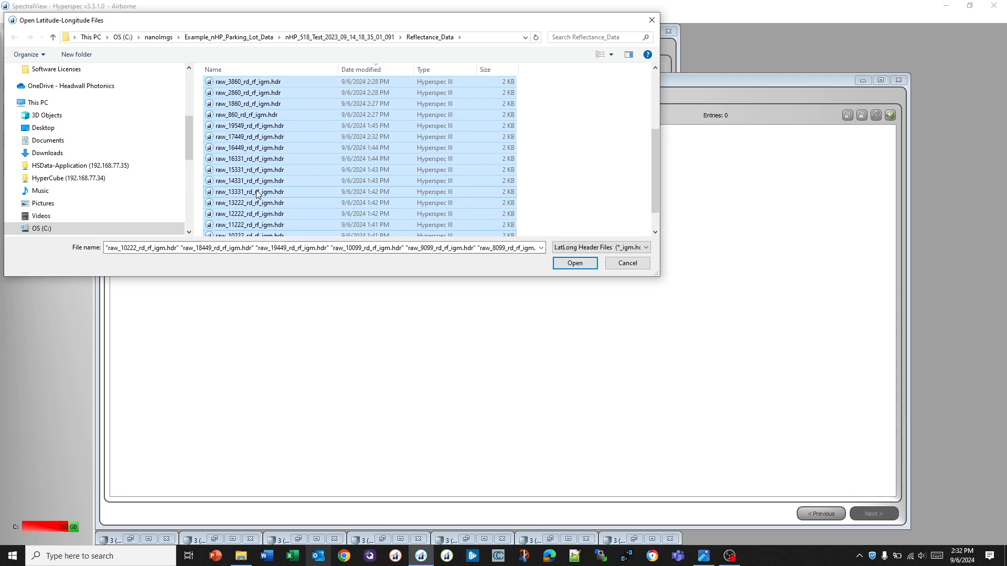
left_click(239, 130)
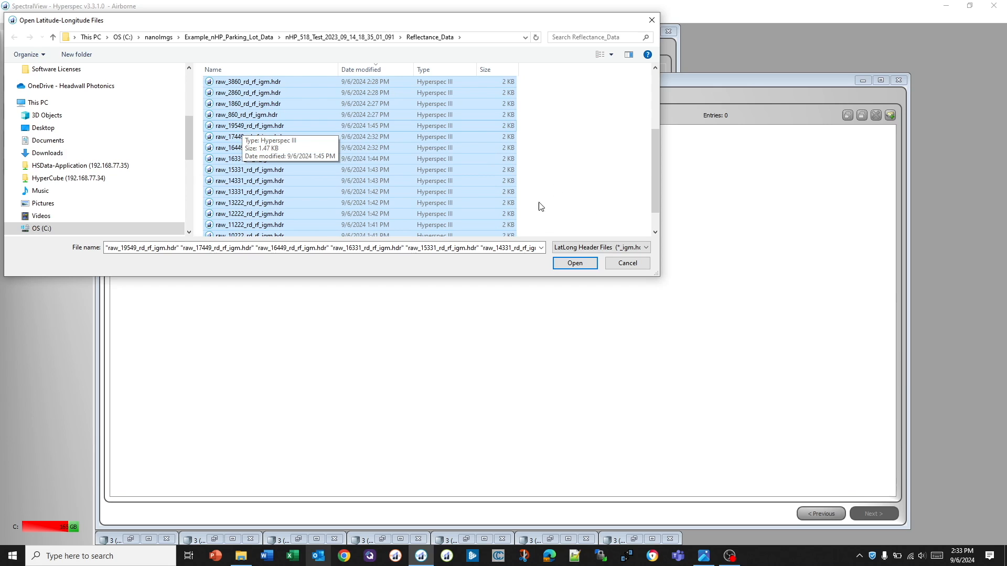
key("ctrl+space")
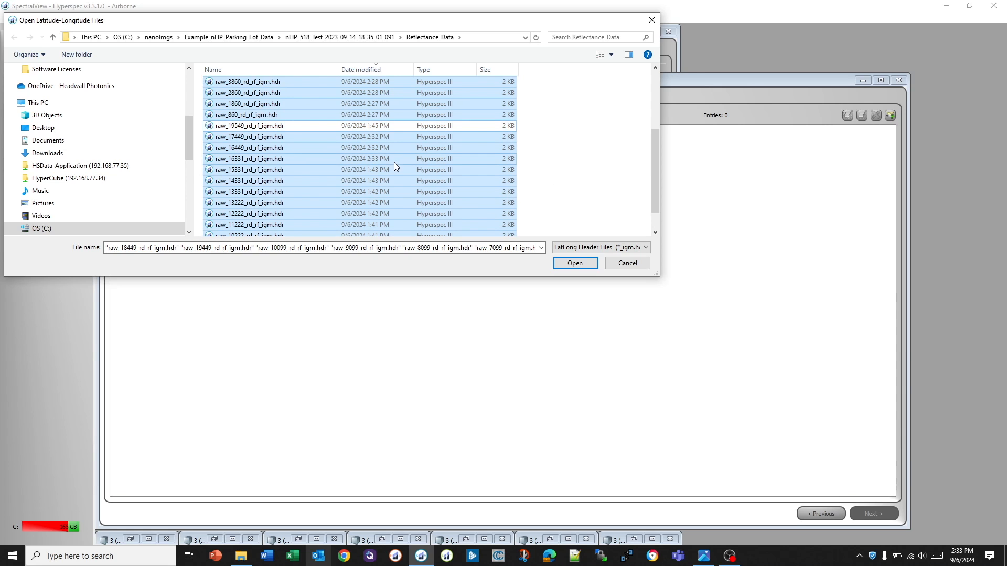
left_click(566, 267)
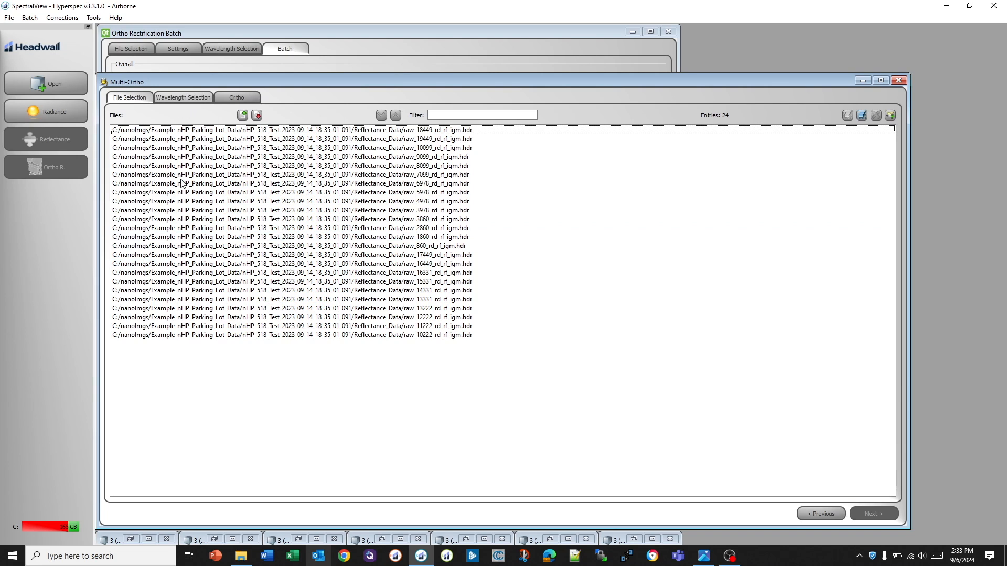
Clear the Multi-Ortho target wavelengths and select only the RGB bands.
left_click(188, 98)
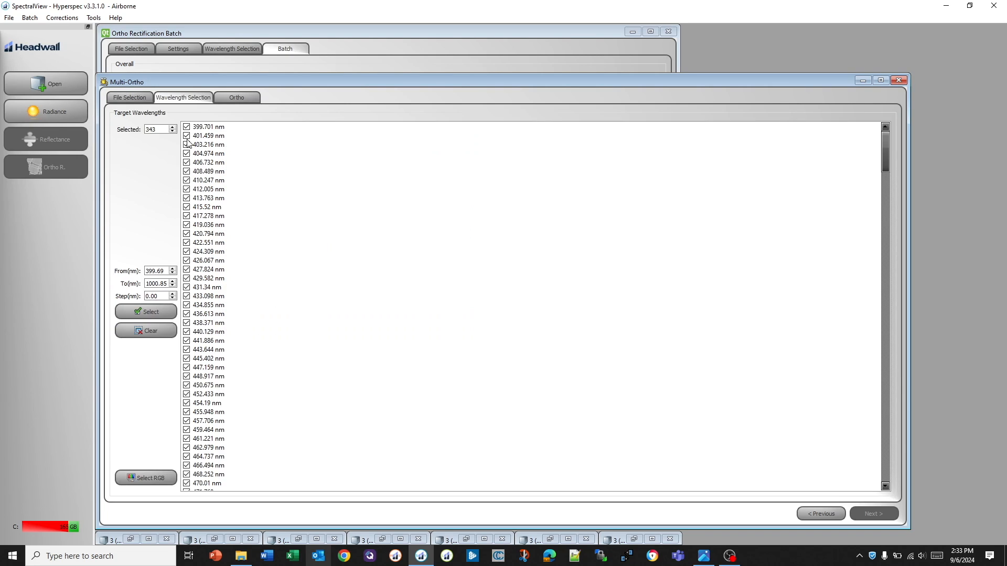
left_click(151, 331)
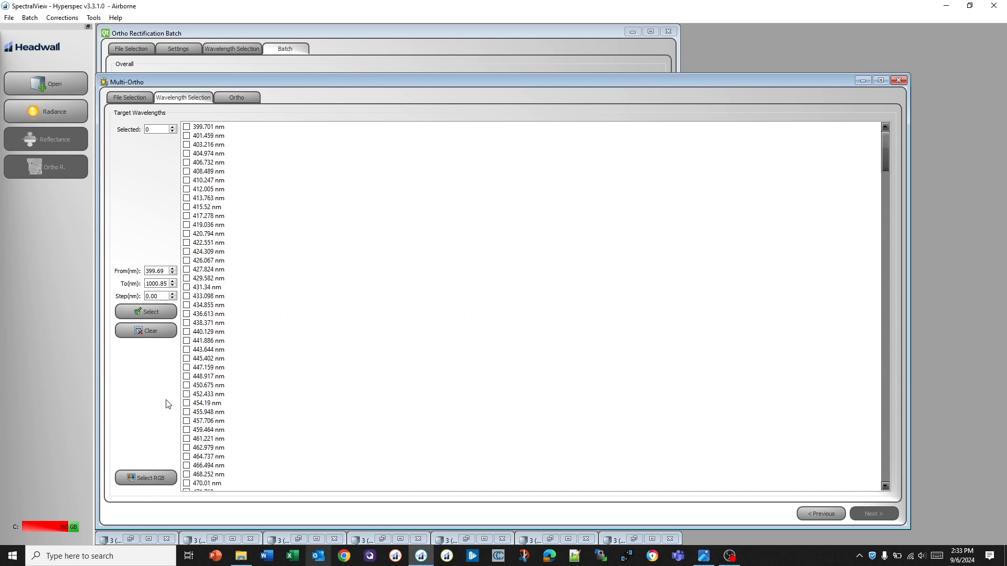
left_click(150, 480)
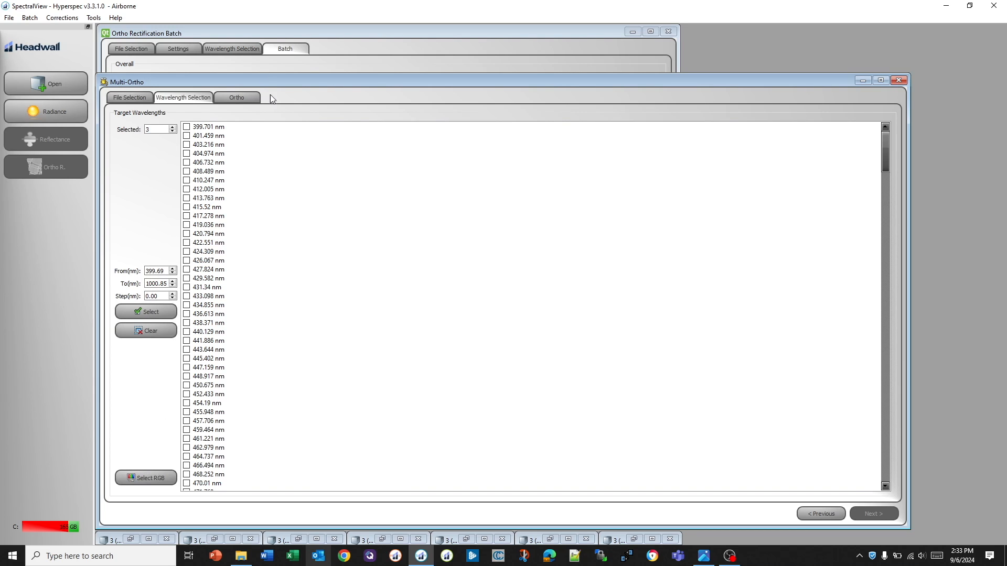
After the rectification batch completes, rename the Multi-Ortho output header as multi_or_EFL_12p6_Rm0p1_P0p55_Ym0p45_6FL.hdr and create the mosaic cube.
left_click(238, 98)
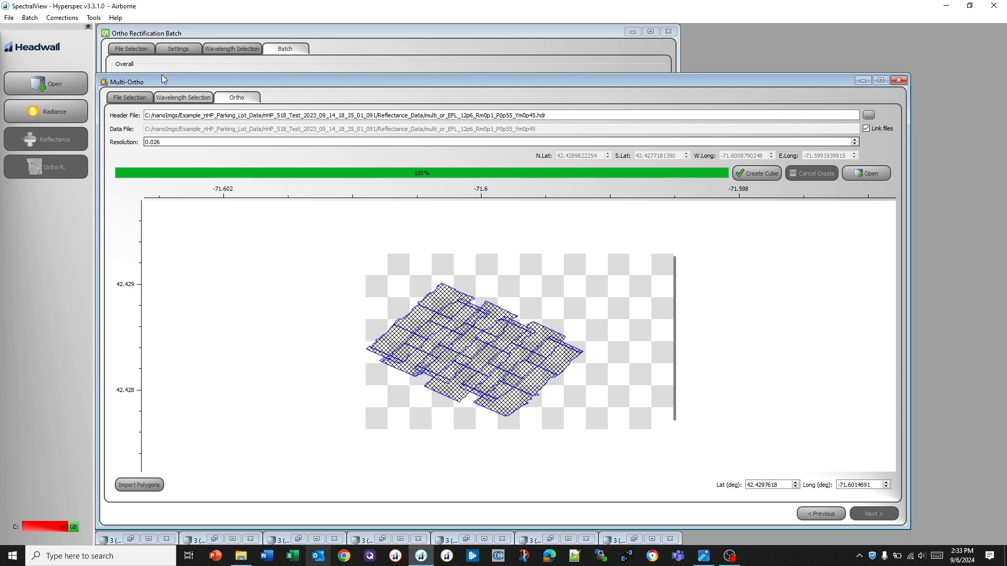
left_click(193, 33)
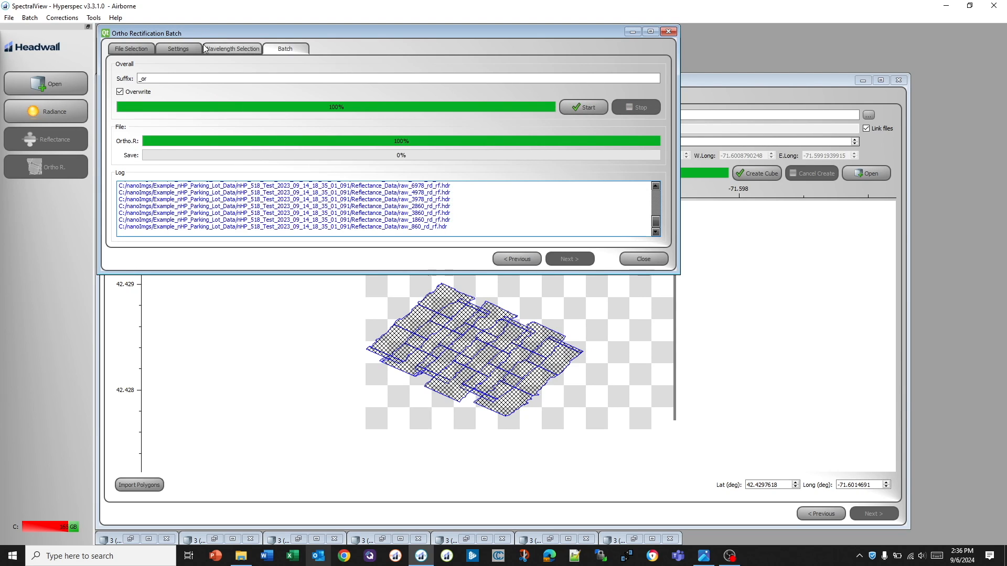
left_click(706, 80)
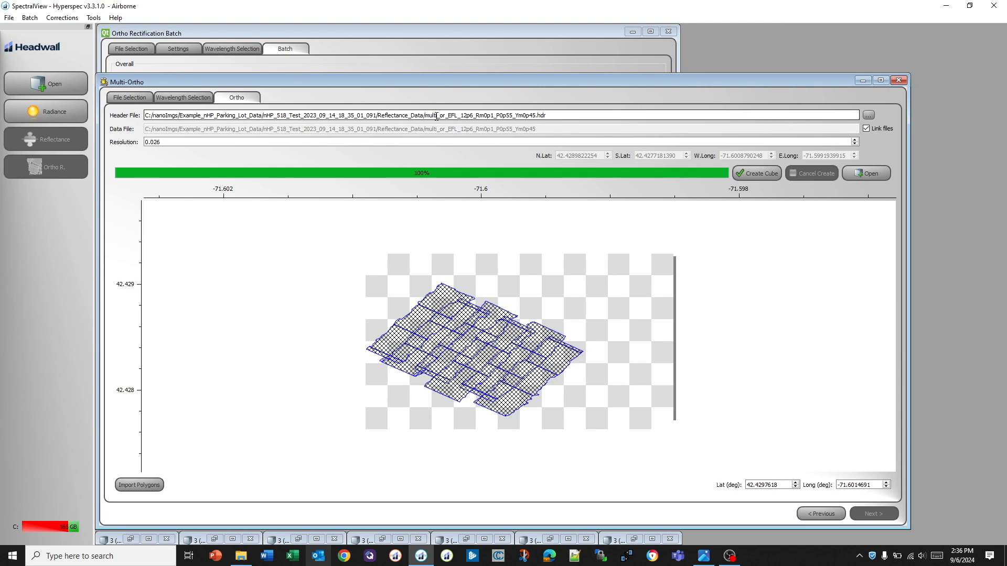
left_click(533, 115)
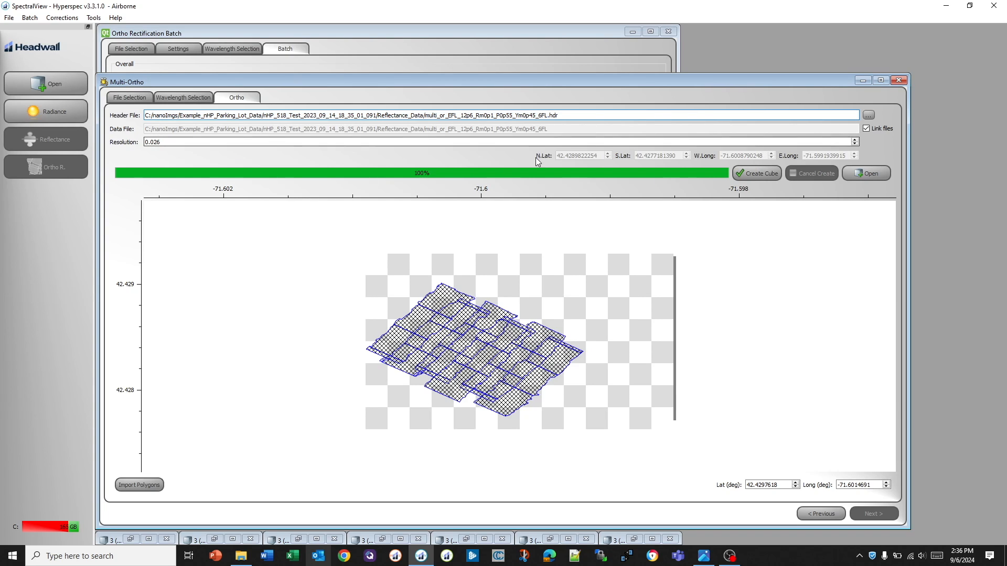
left_click(757, 173)
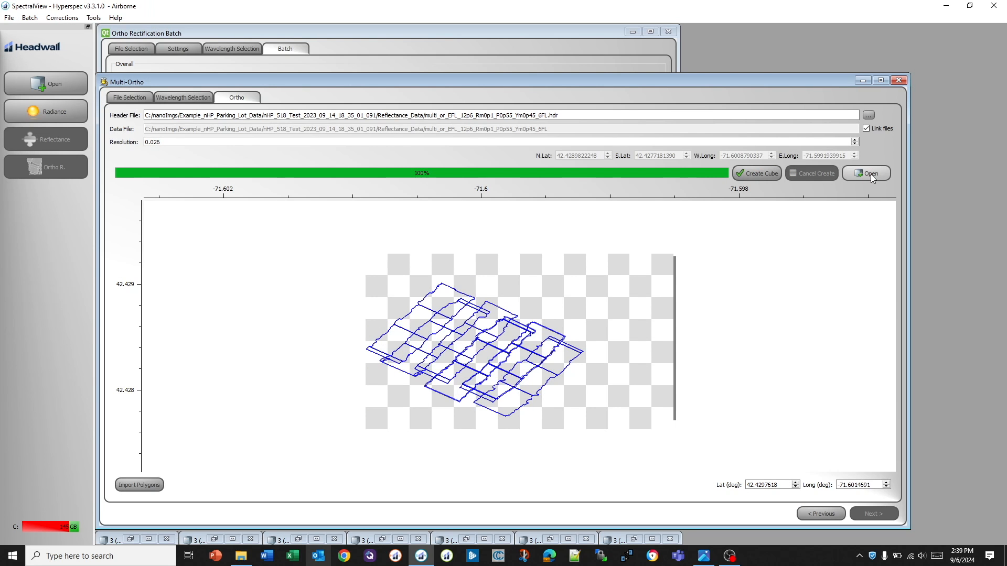
Open the multi_or_EFL_12p6_Rm0p1_P0p55_Ym0p45_6FL cube with all three wavelengths.
left_click(864, 175)
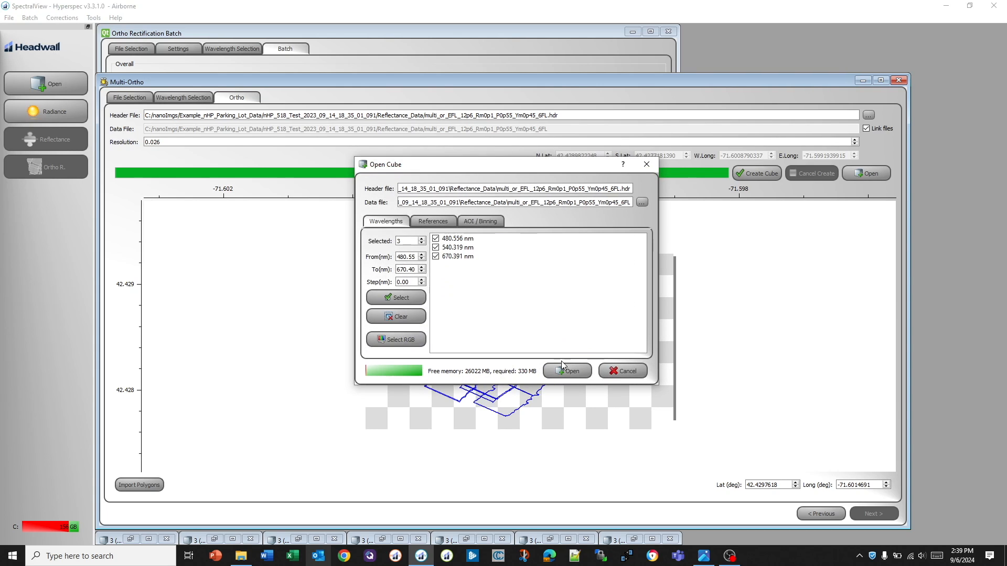
left_click(603, 371)
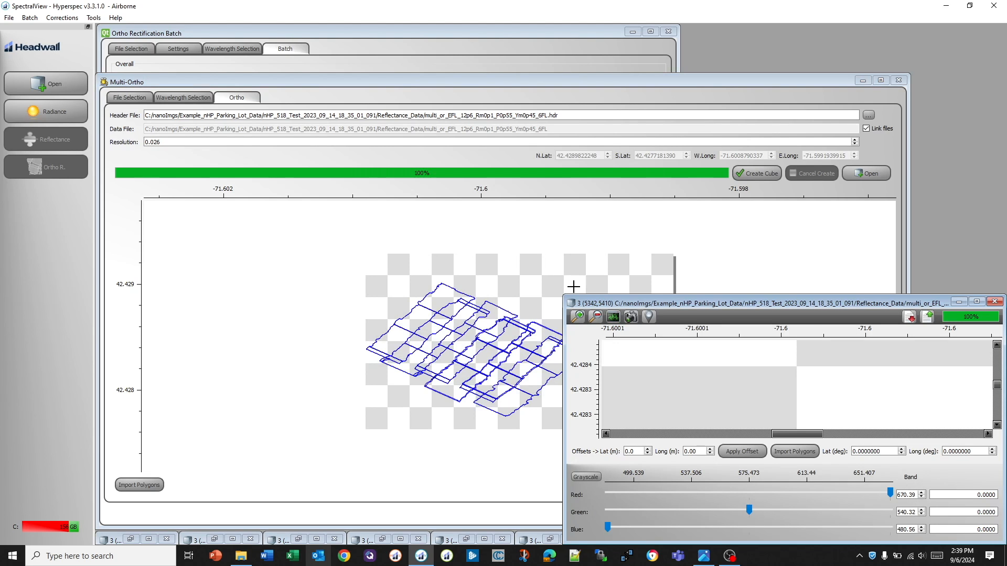
Enlarge the multi_or_EFL_12p6_Rm0p1_P0p55_Ym0p45_6FL mosaic window to fill the workspace and view the parking lot.
left_click_drag(564, 294, 96, 21)
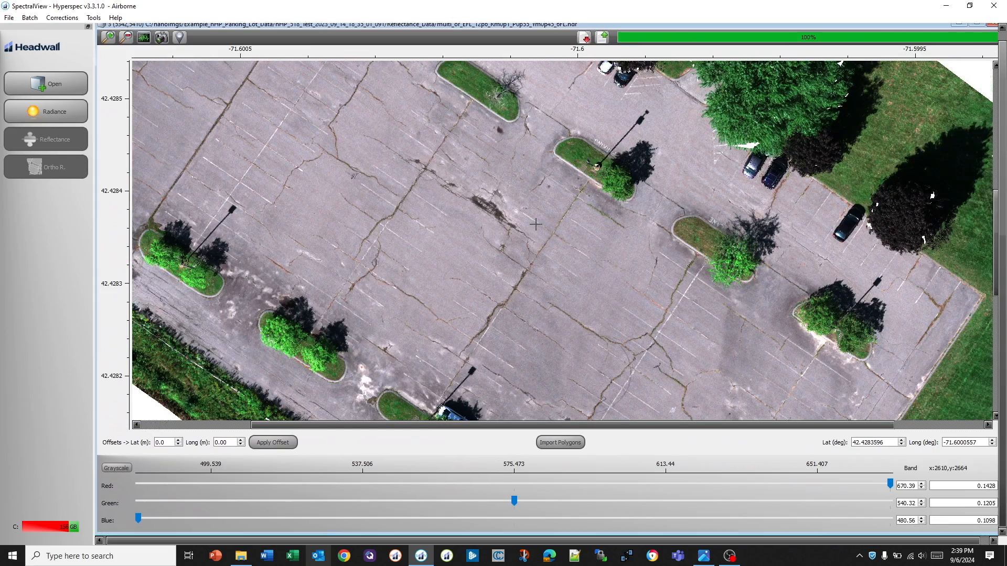
scroll(553, 237, "down", 1)
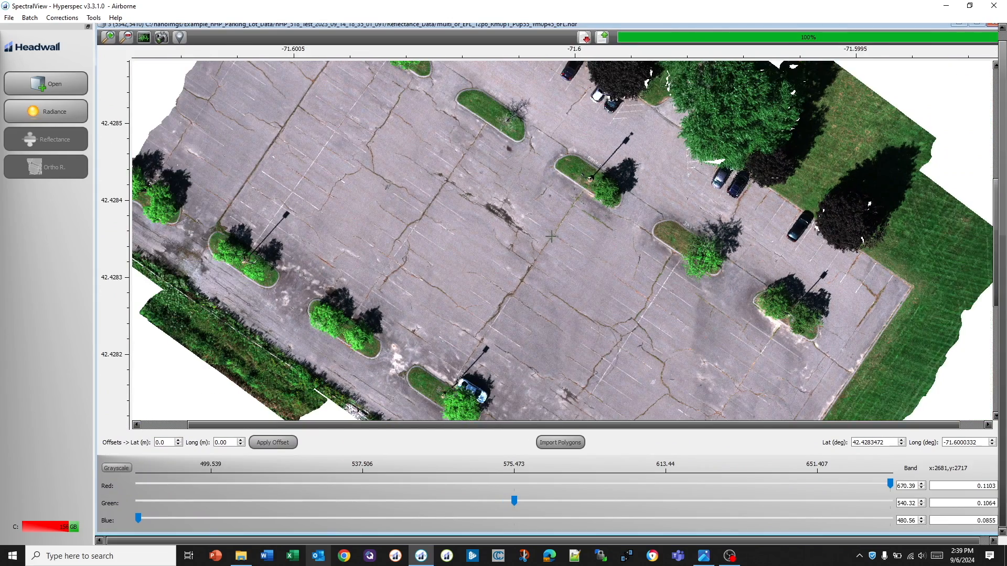
scroll(556, 238, "down", 1)
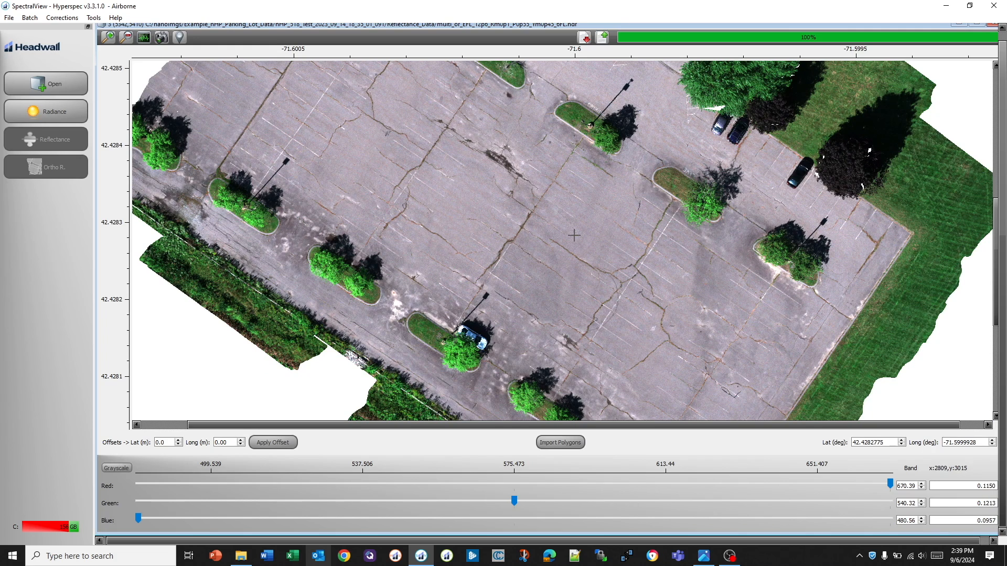
Examine the pavement cracks and painted parking lines across the central and southern lot for continuity between flight lines.
scroll(456, 165, "up", 5)
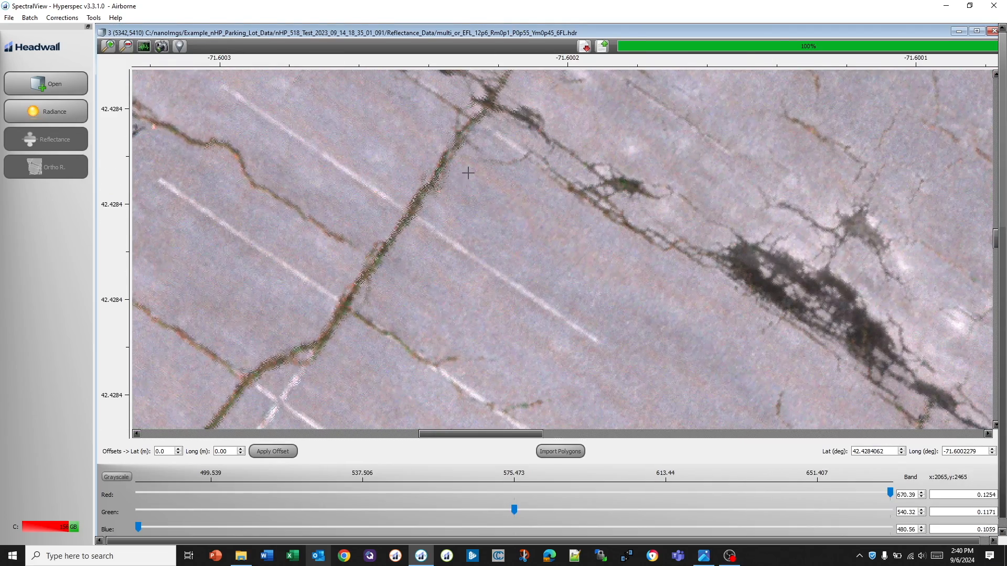
scroll(467, 173, "down", 3)
key("Down")
key("Down")
key("Down")
key("Down")
scroll(766, 331, "down", 3)
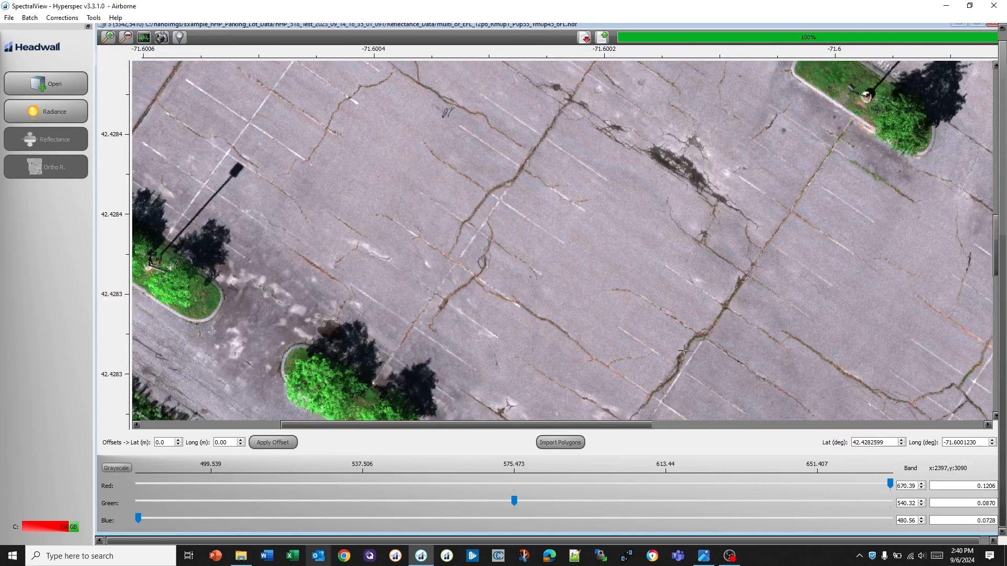
left_click_drag(568, 426, 660, 436)
scroll(699, 335, "down", 3)
scroll(700, 334, "down", 3)
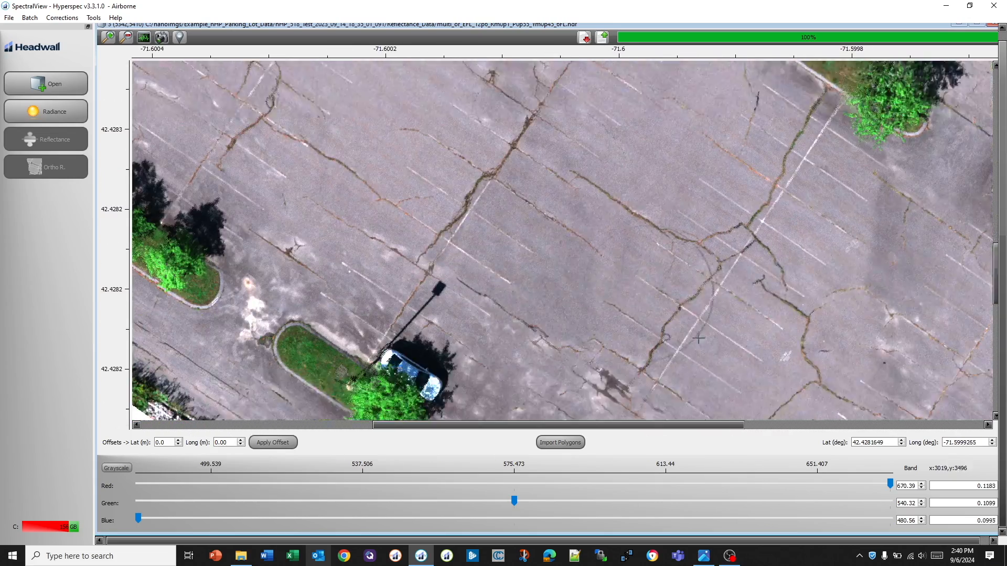
scroll(707, 259, "up", 3)
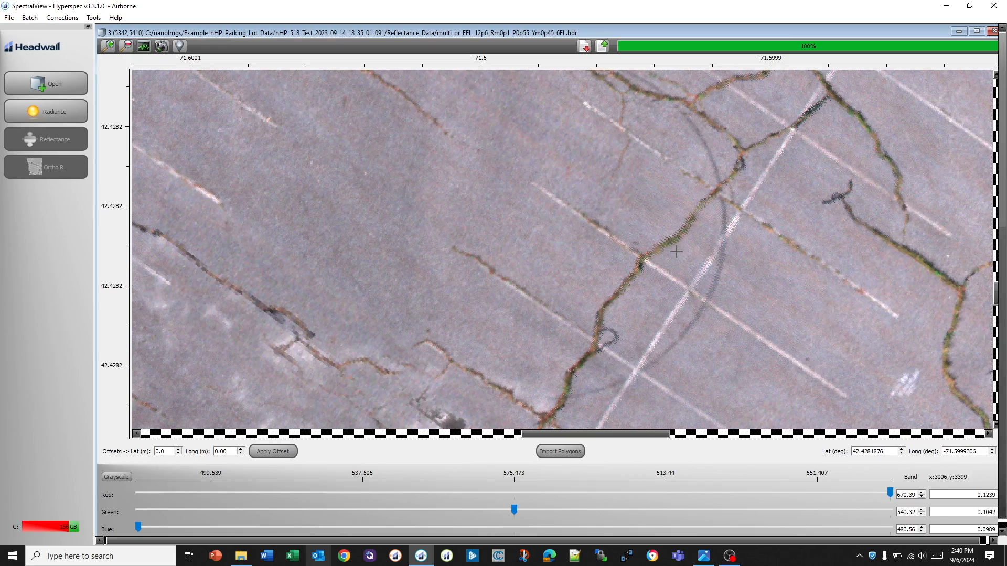
Examine the eastern parked cars and trees, plus the lot's planted islands and northern edge, for flight-line alignment across the mosaic.
left_click_drag(562, 433, 690, 436)
scroll(691, 344, "down", 3)
scroll(687, 324, "down", 3)
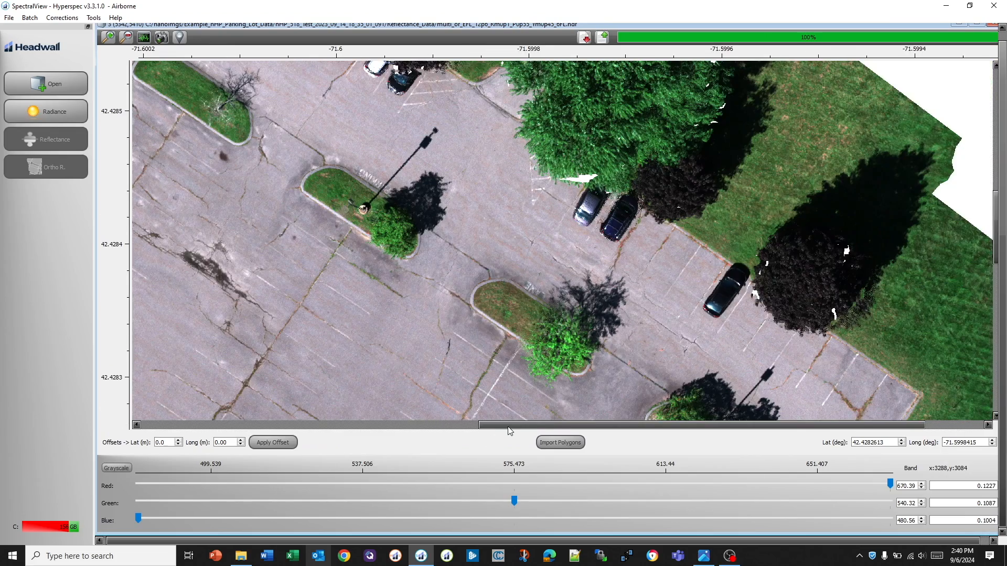
left_click_drag(508, 427, 330, 422)
scroll(451, 290, "down", 2)
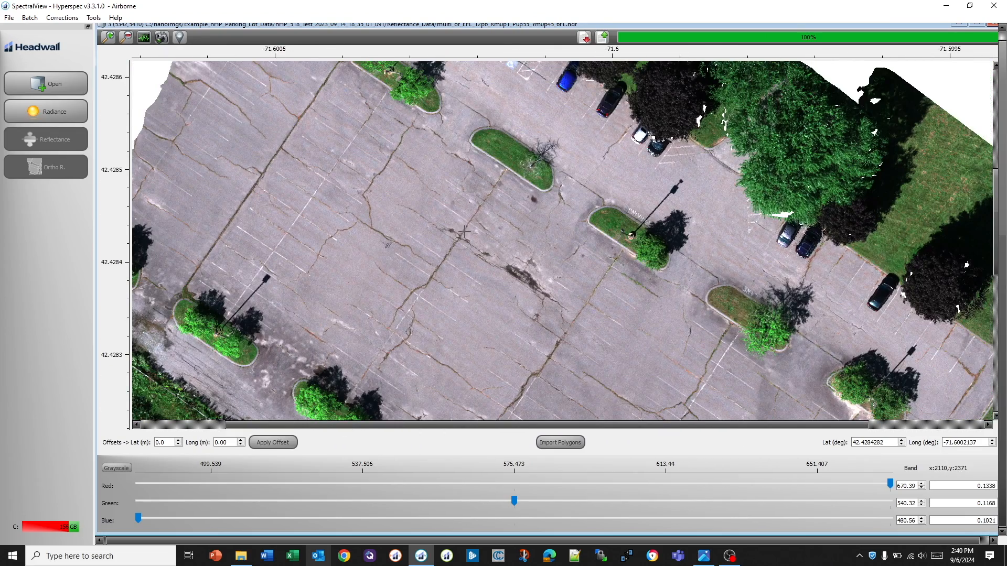
scroll(461, 236, "down", 1)
scroll(474, 238, "up", 2)
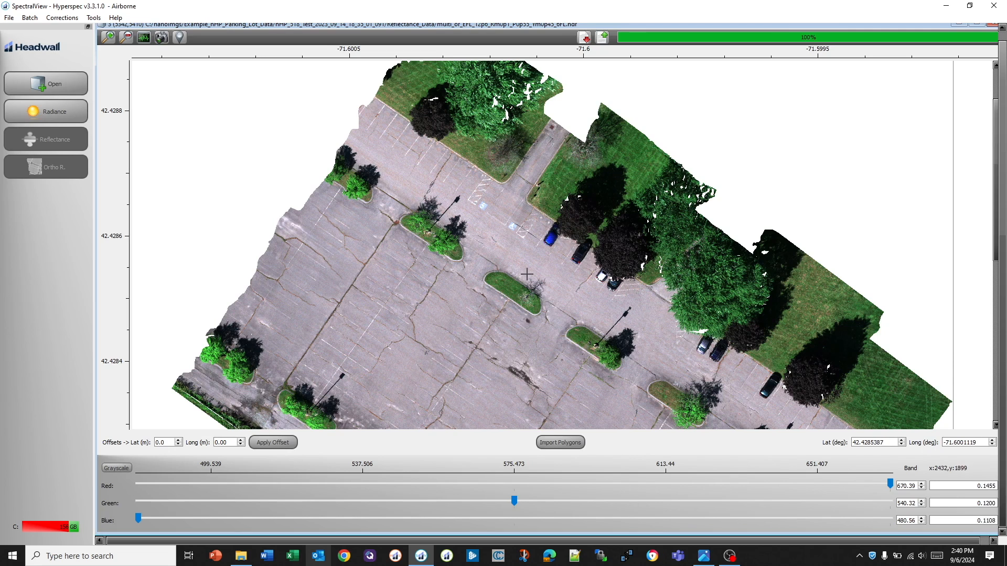
scroll(497, 268, "down", 1)
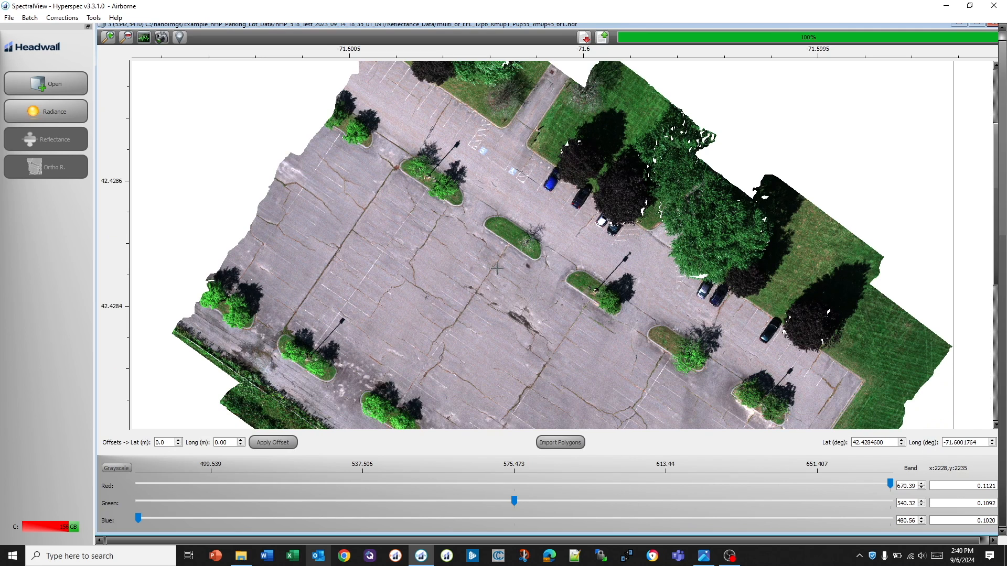